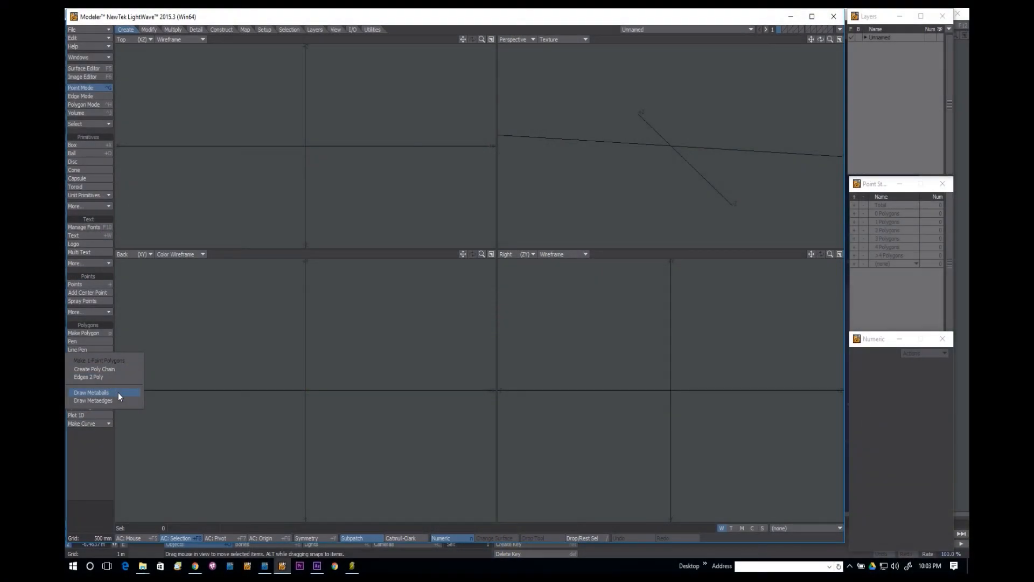
Draw two metaballs side by side in the Back view with radii of about 2.21 m and 1.64 m.
{"action": "left_click", "coordinate": [118, 392]}
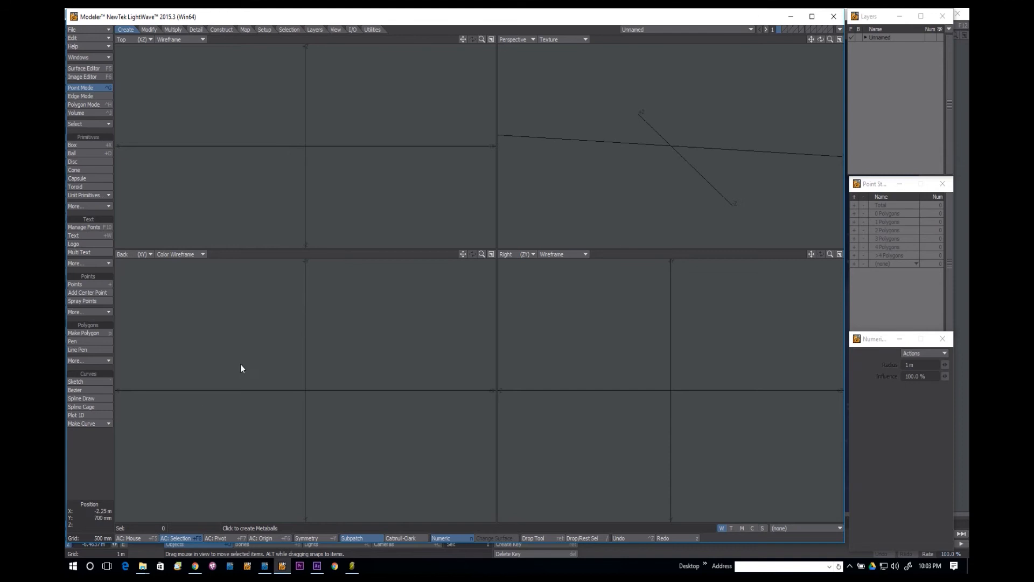
{"action": "left_click_drag", "start_coordinate": [241, 368], "coordinate": [255, 312]}
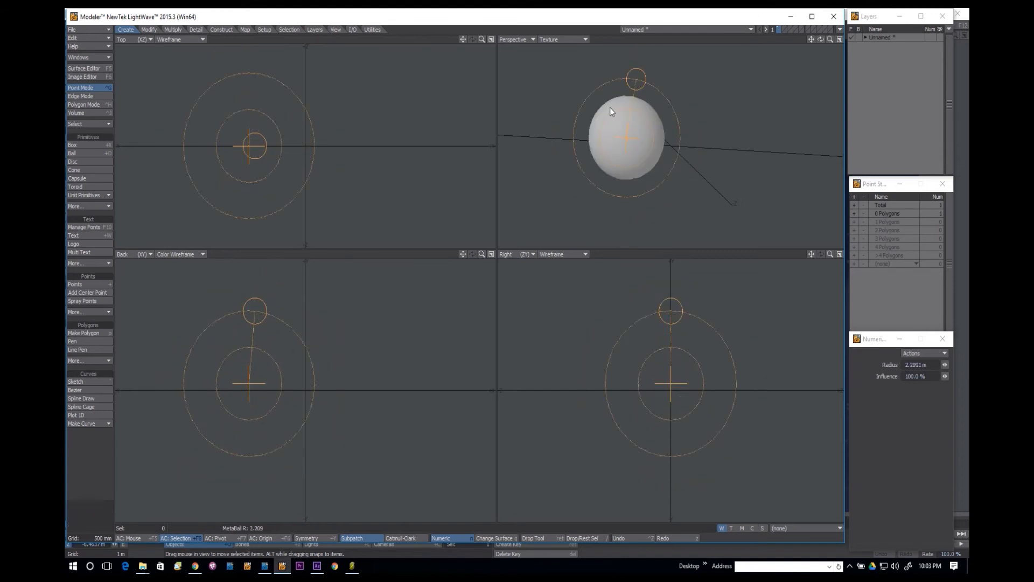
{"action": "left_click_drag", "start_coordinate": [240, 369], "coordinate": [348, 377]}
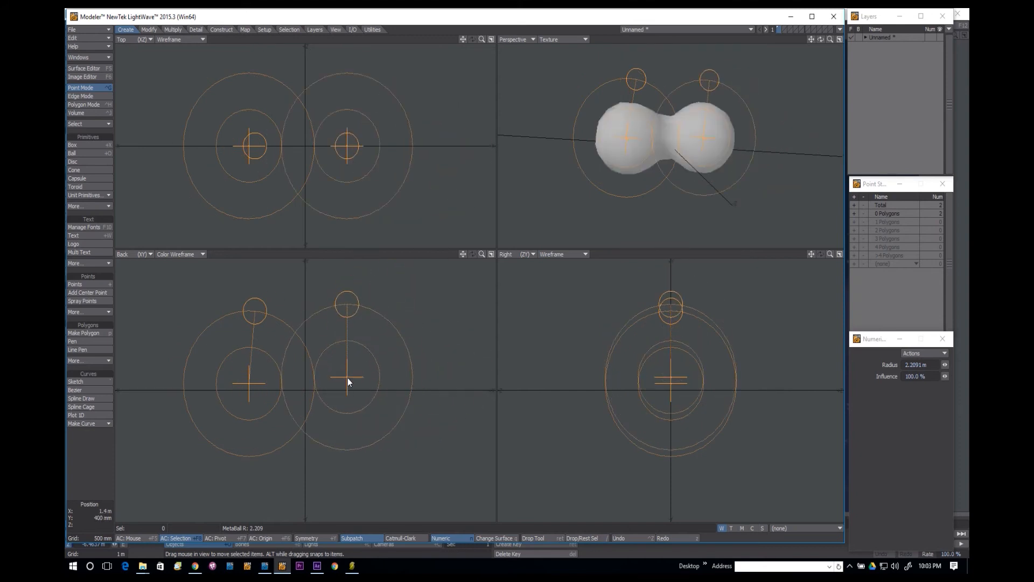
{"action": "left_click_drag", "start_coordinate": [347, 302], "coordinate": [336, 325]}
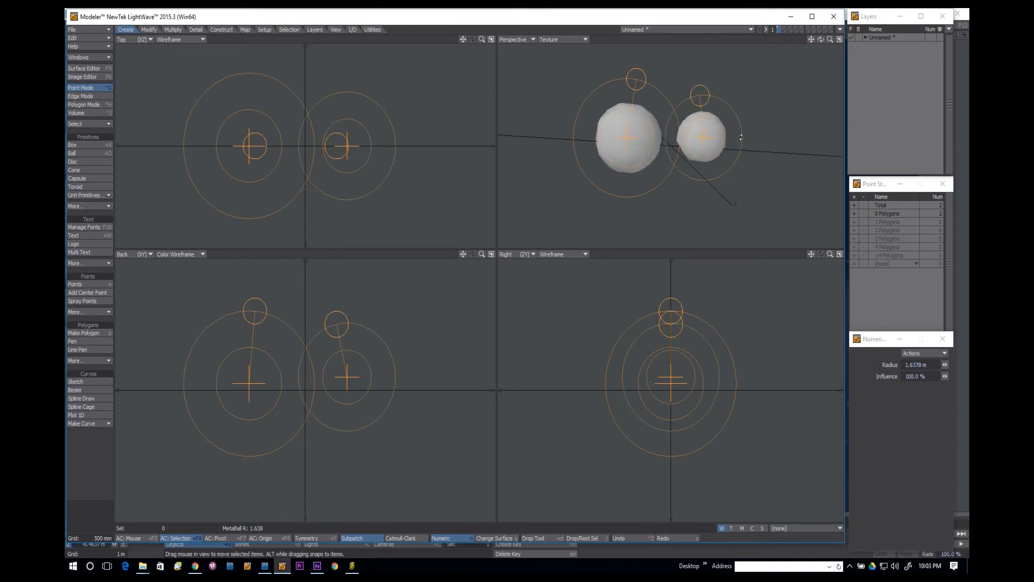
Set the Perspective viewport's display style to Textured Wire.
{"action": "mouse_move", "coordinate": [741, 138]}
{"action": "left_mouse_down", "text": "alt"}
{"action": "mouse_move", "coordinate": [624, 180]}
{"action": "mouse_move", "coordinate": [541, 167]}
{"action": "mouse_move", "coordinate": [729, 153]}
{"action": "left_mouse_up", "text": "alt"}
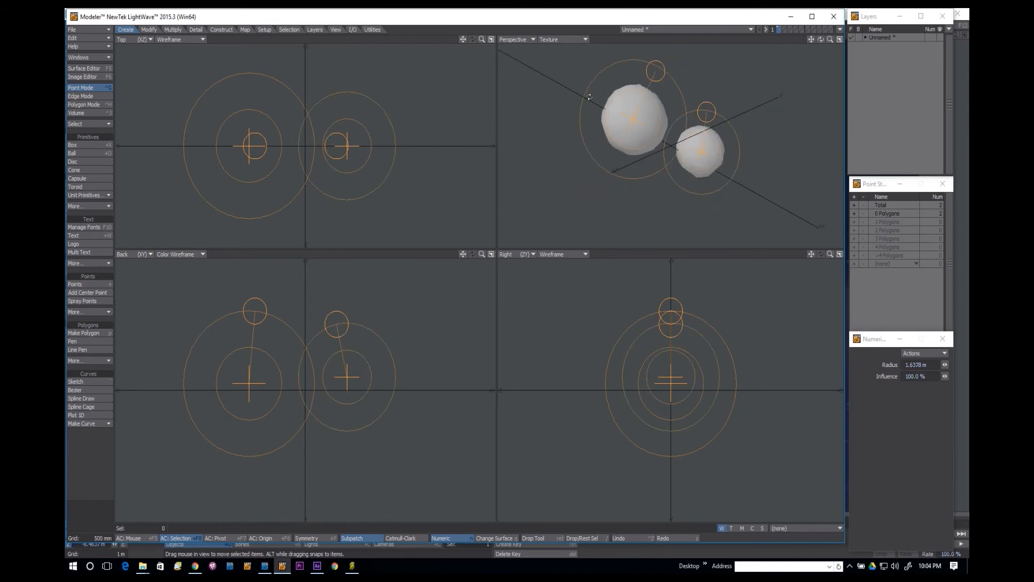
{"action": "left_click", "coordinate": [548, 39]}
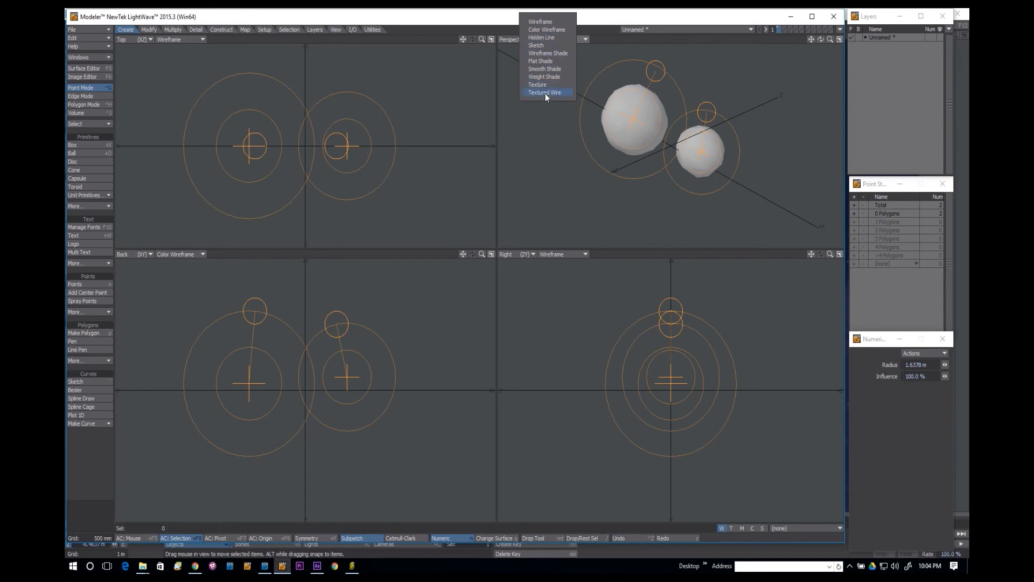
{"action": "left_click", "coordinate": [545, 93]}
{"action": "left_click_drag", "start_coordinate": [620, 177], "coordinate": [672, 199], "text": "alt"}
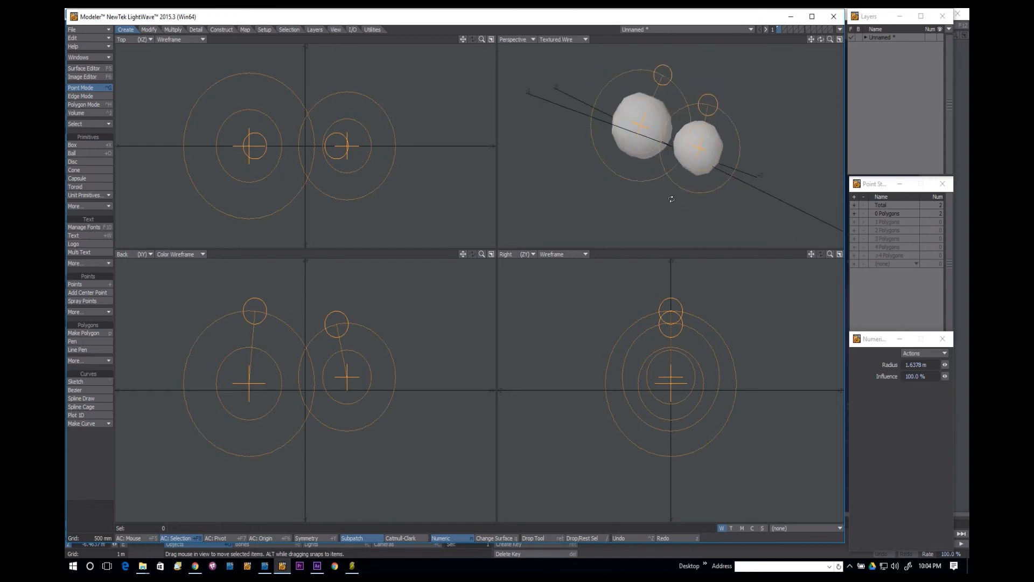
Move the smaller metaball until it blends with the first, and add two more metaballs with a radius of about 1.64 m.
{"action": "left_click_drag", "start_coordinate": [350, 376], "coordinate": [300, 378]}
{"action": "mouse_move", "coordinate": [576, 177]}
{"action": "left_mouse_down", "text": "alt"}
{"action": "mouse_move", "coordinate": [606, 185]}
{"action": "mouse_move", "coordinate": [558, 187]}
{"action": "left_mouse_up", "text": "alt"}
{"action": "left_click_drag", "start_coordinate": [302, 381], "coordinate": [301, 399]}
{"action": "left_click_drag", "start_coordinate": [295, 351], "coordinate": [377, 366]}
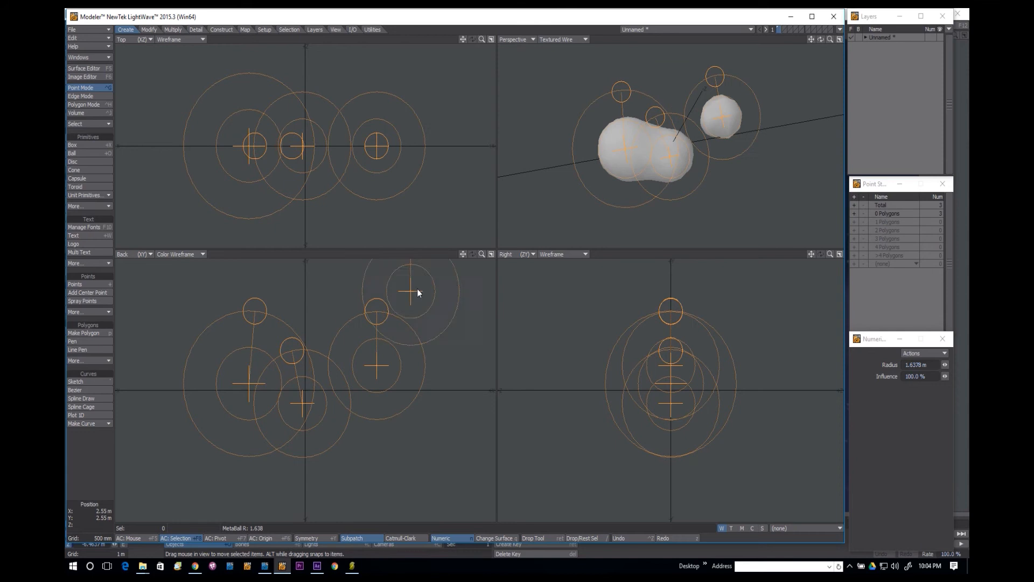
{"action": "left_click_drag", "start_coordinate": [388, 307], "coordinate": [344, 299]}
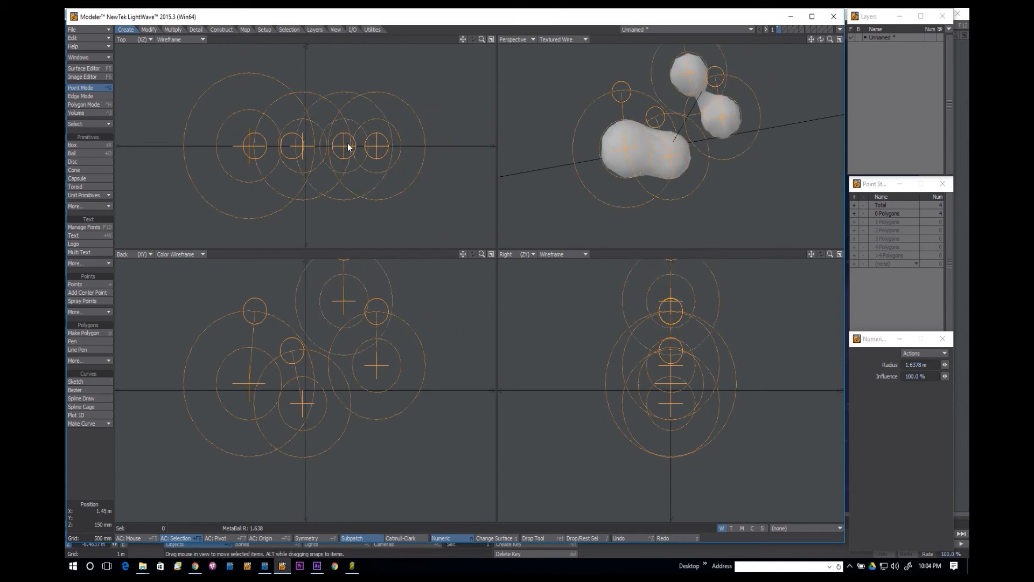
Reposition the two newest metaballs, enlarge them to about 2.36 m and 2.34 m, and add a fifth metaball of about 2.34 m.
{"action": "left_click_drag", "start_coordinate": [344, 147], "coordinate": [321, 121]}
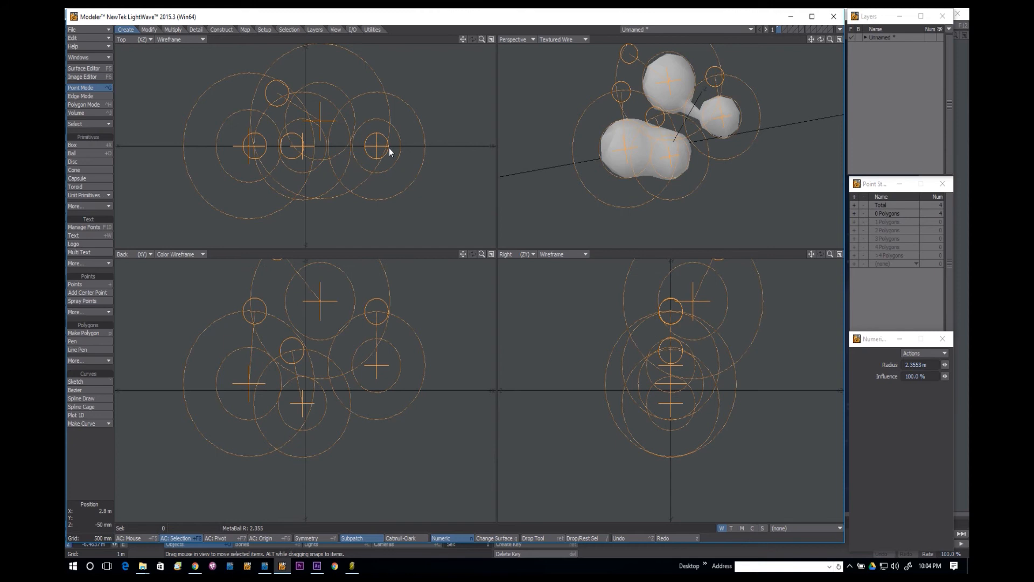
{"action": "left_click_drag", "start_coordinate": [379, 148], "coordinate": [348, 159]}
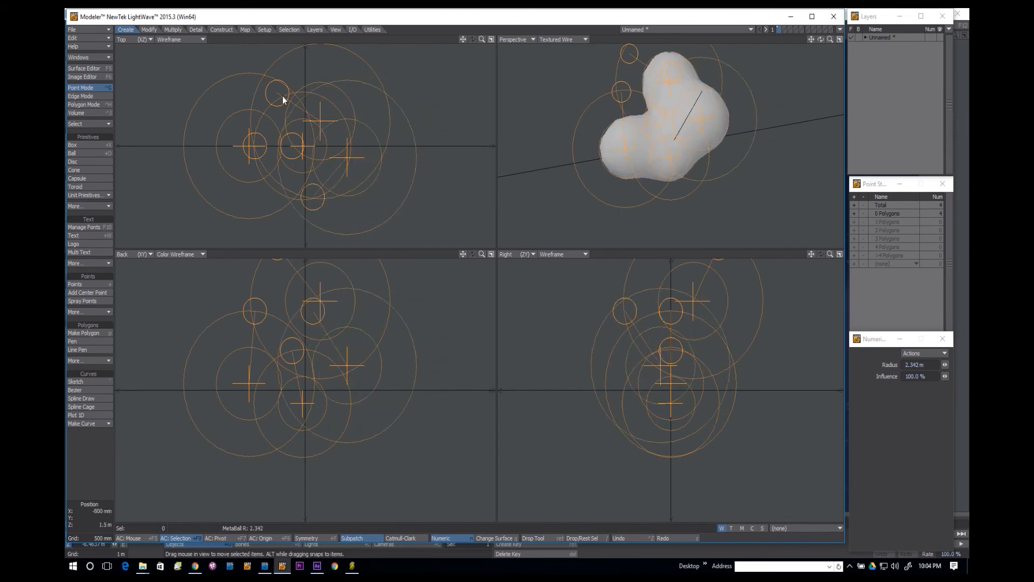
{"action": "left_click_drag", "start_coordinate": [319, 118], "coordinate": [380, 141]}
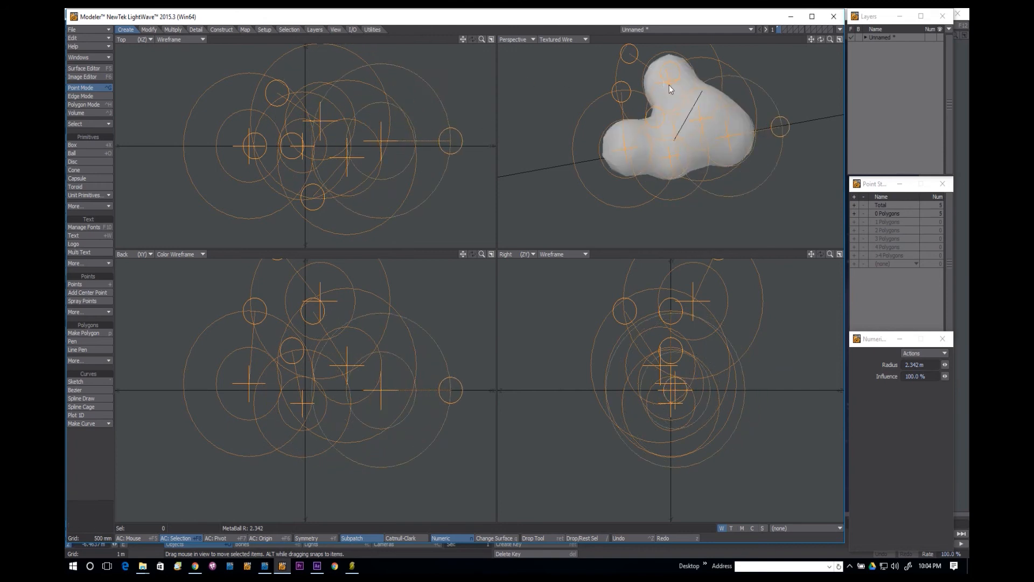
Move the uppermost metaball and the first metaball into the cluster to form one compact blob, and drop the metaball tool.
{"action": "left_click_drag", "start_coordinate": [670, 86], "coordinate": [641, 118]}
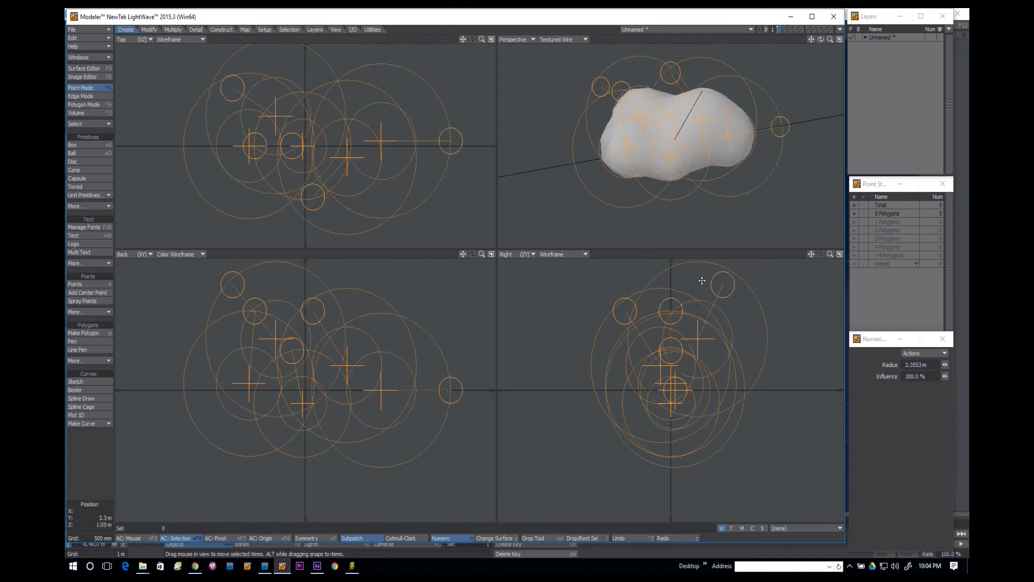
{"action": "left_click_drag", "start_coordinate": [673, 153], "coordinate": [693, 167], "text": "alt"}
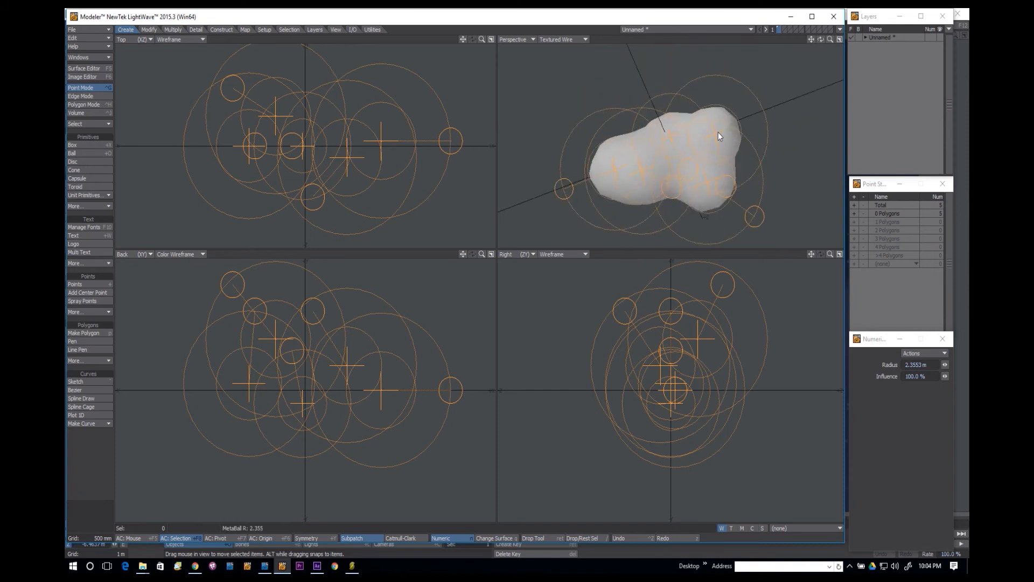
{"action": "left_click_drag", "start_coordinate": [719, 134], "coordinate": [748, 208]}
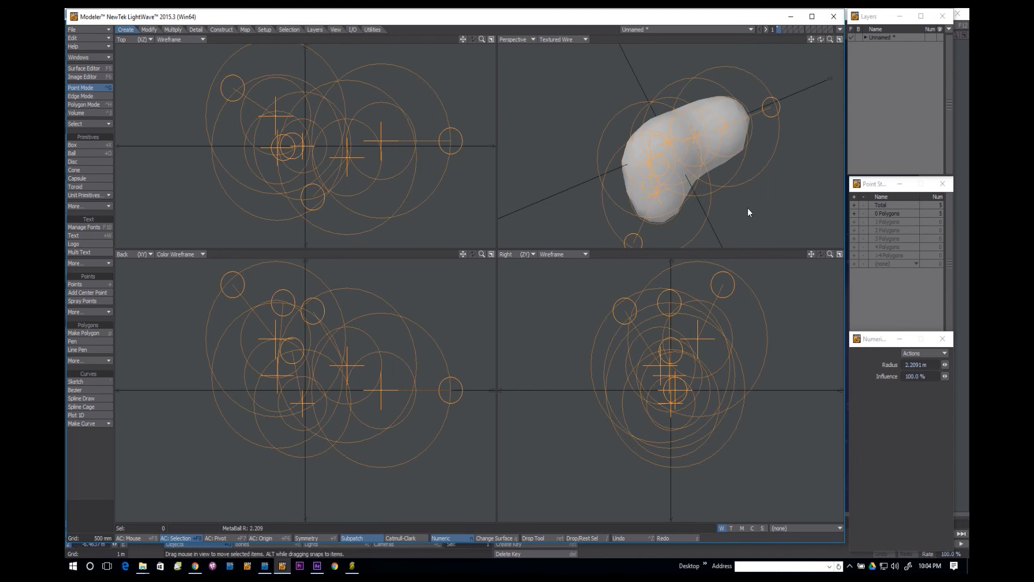
{"action": "key", "text": "Return"}
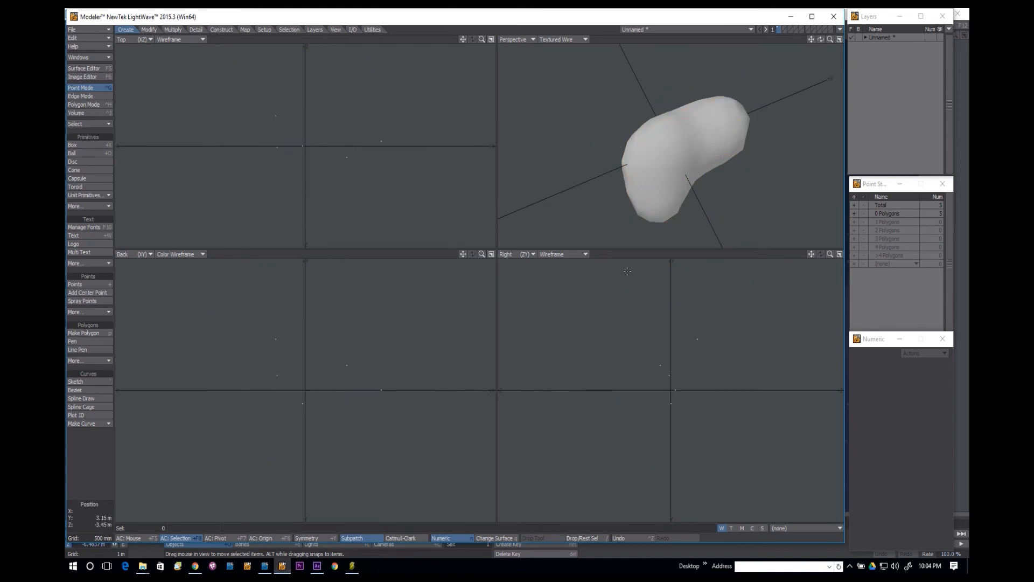
Freeze the metaball blob into a polygon mesh.
{"action": "left_click_drag", "start_coordinate": [669, 174], "coordinate": [647, 166], "text": "alt"}
{"action": "key", "text": "ctrl+d"}
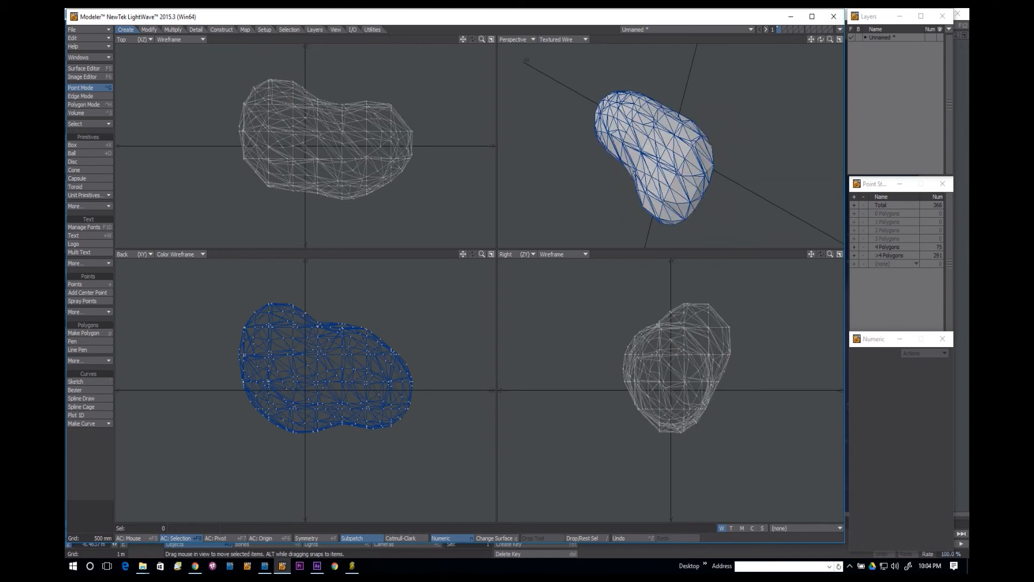
{"action": "left_click_drag", "start_coordinate": [692, 142], "coordinate": [668, 133], "text": "alt"}
{"action": "left_click_drag", "start_coordinate": [668, 133], "coordinate": [712, 131], "text": "ctrl+alt"}
{"action": "left_click_drag", "start_coordinate": [697, 169], "coordinate": [577, 189], "text": "alt"}
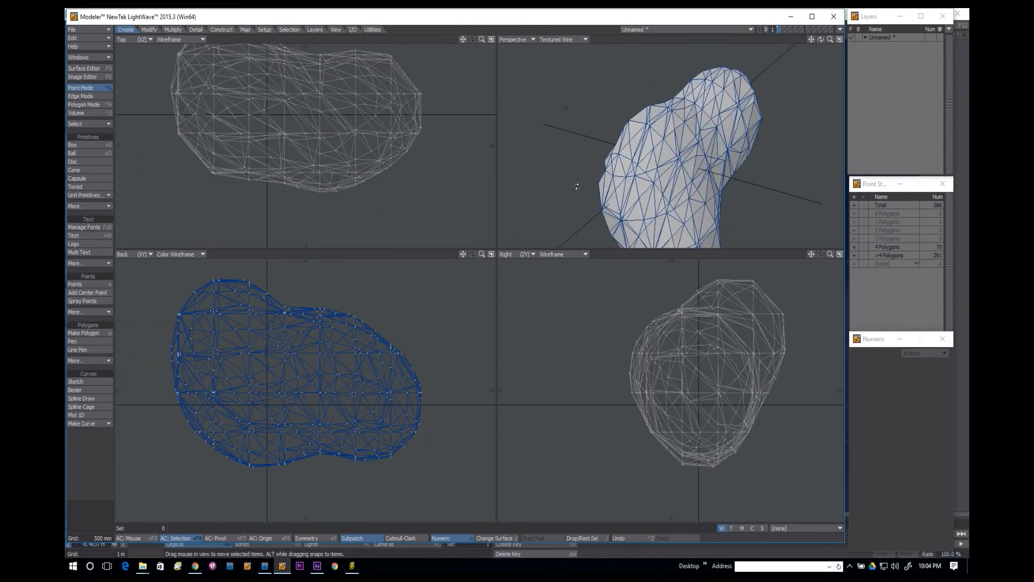
Merge the mesh's points using a Fixed range with a distance of 10 mm.
{"action": "key", "text": "m"}
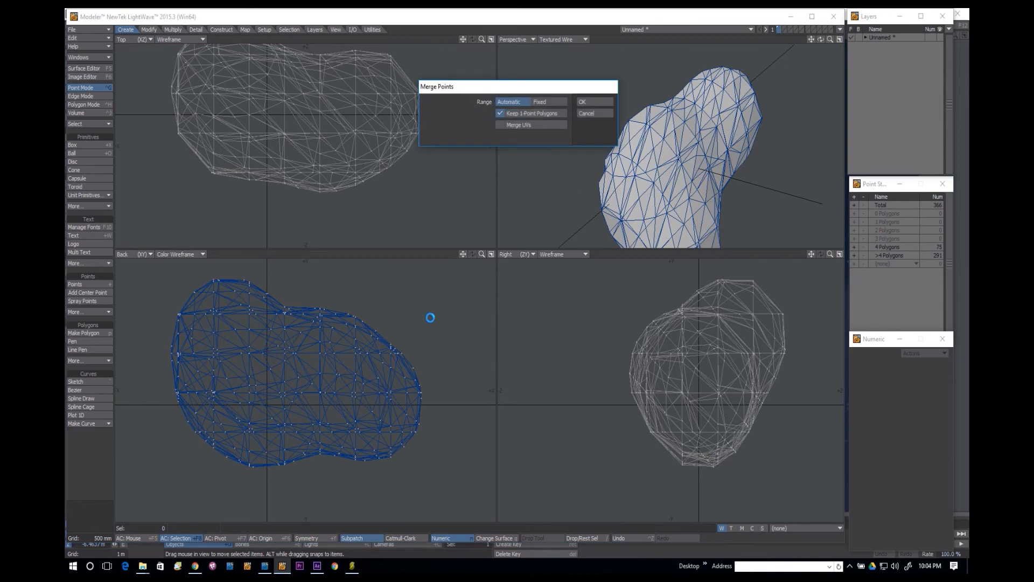
{"action": "left_click", "coordinate": [547, 103]}
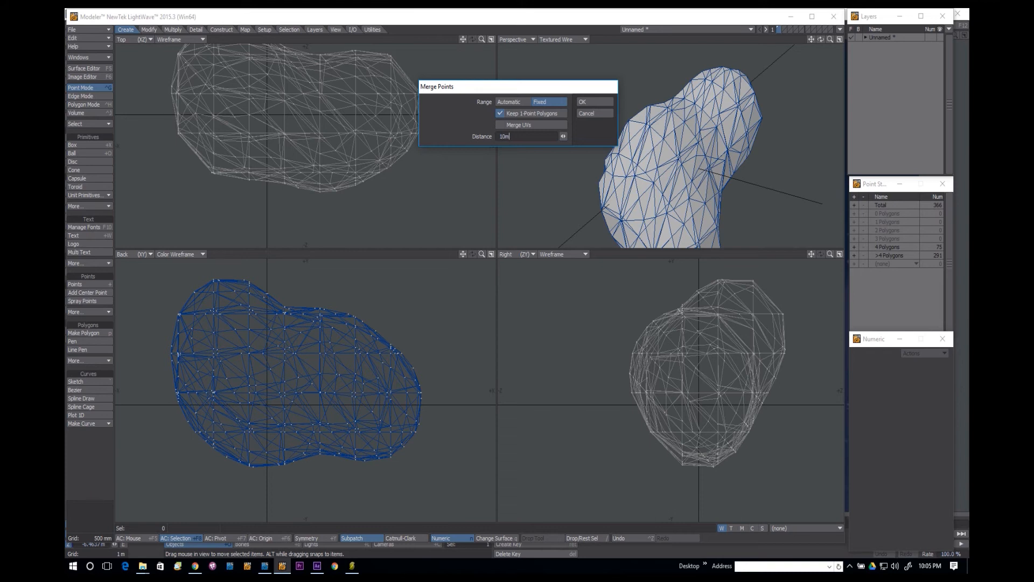
{"action": "type", "text": "10m"}
{"action": "key", "text": "Return"}
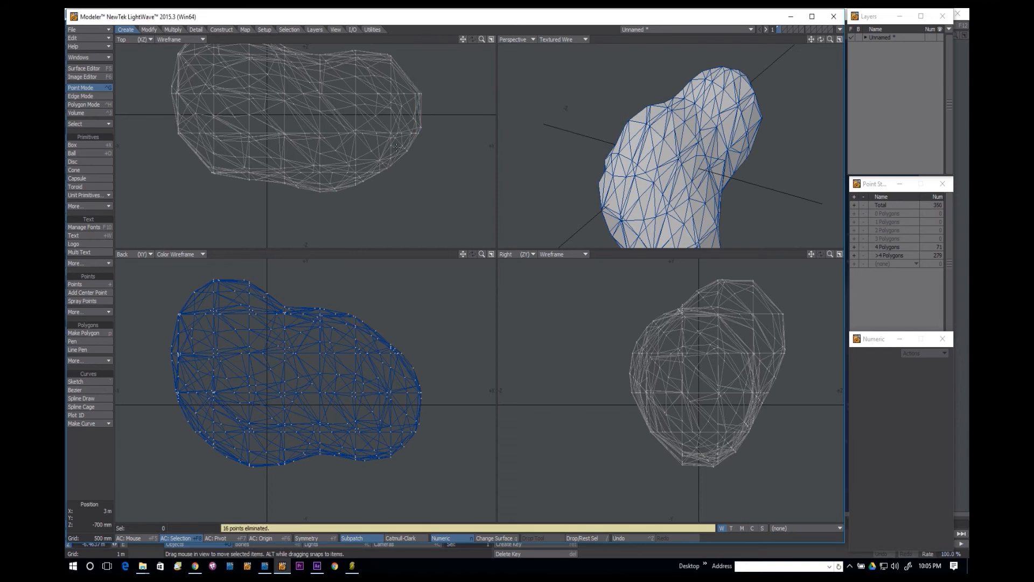
Merge the mesh's points repeatedly at fixed distances of 50 mm, 100 mm and 200 mm.
{"action": "key", "text": "m"}
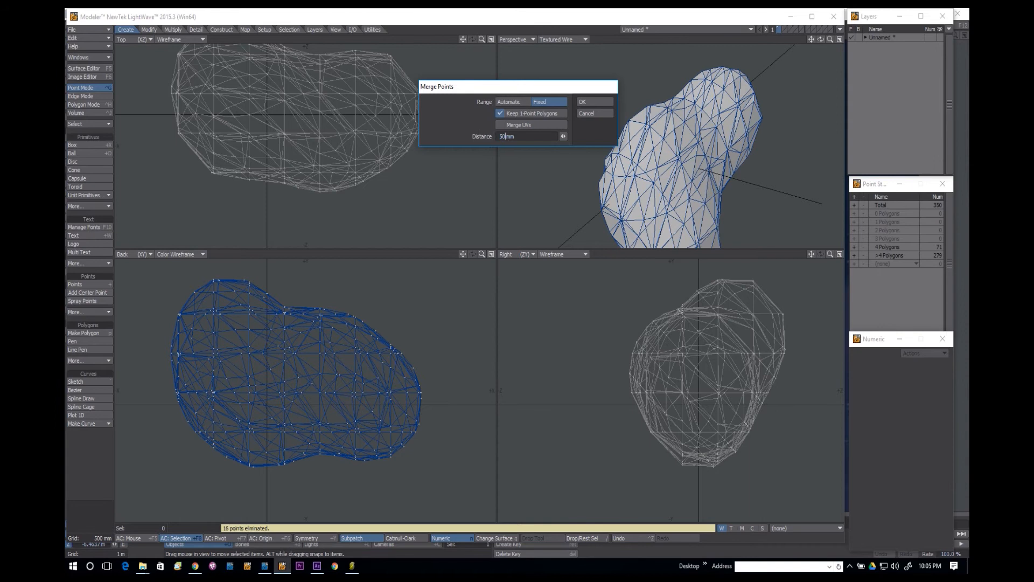
{"action": "key", "text": "Return"}
{"action": "key", "text": "m"}
{"action": "type", "text": "100"}
{"action": "key", "text": "Return"}
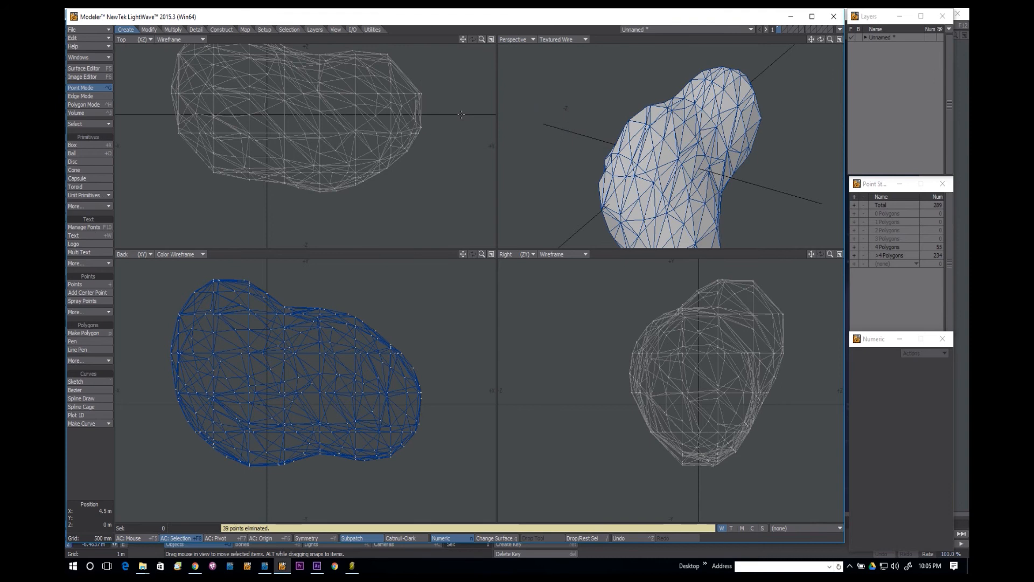
{"action": "key", "text": "m"}
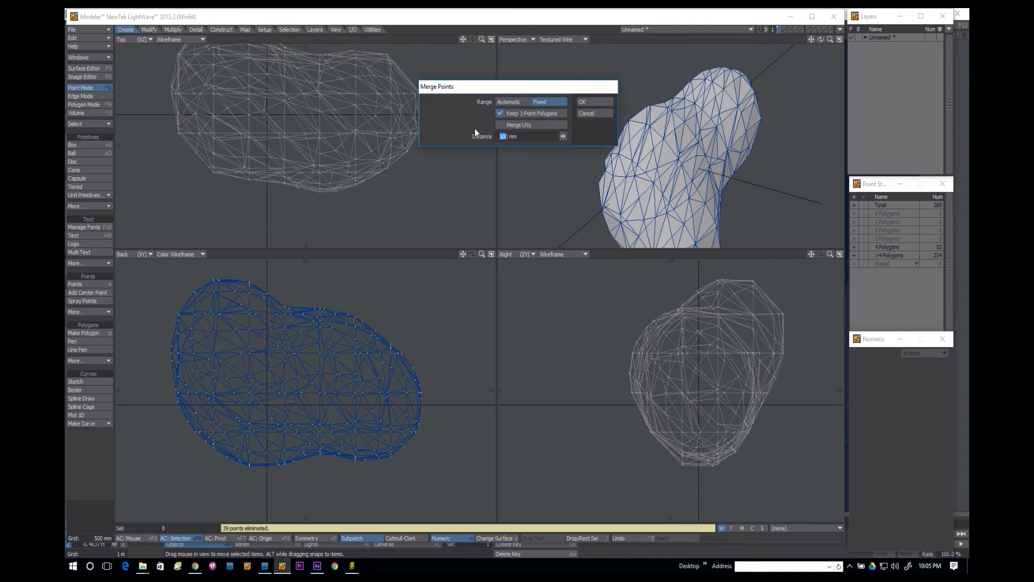
{"action": "type", "text": "200"}
{"action": "key", "text": "Return"}
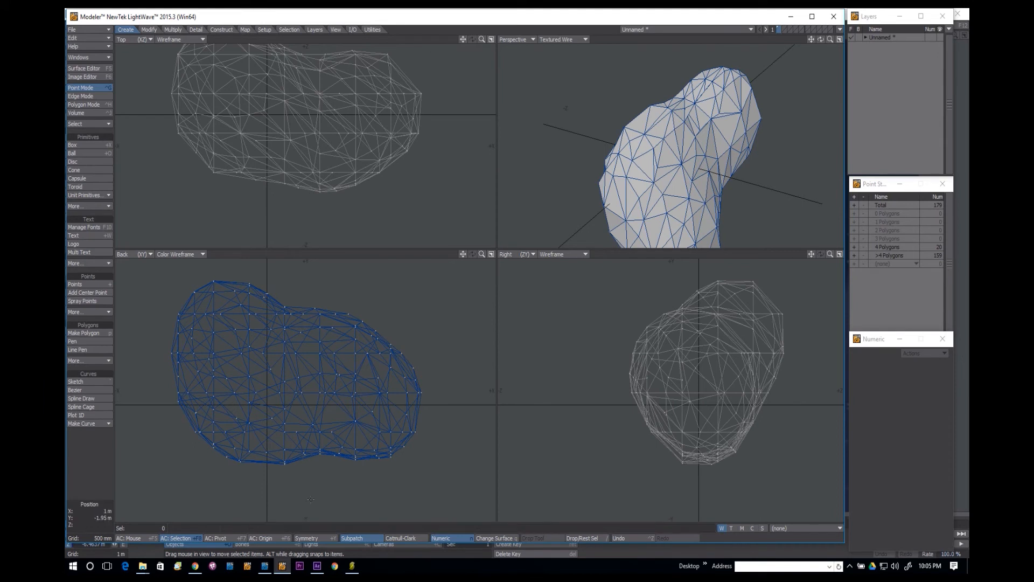
Select all one-vertex and two-vertex polygons through the polygon statistics and delete them.
{"action": "key", "text": "ctrl+h"}
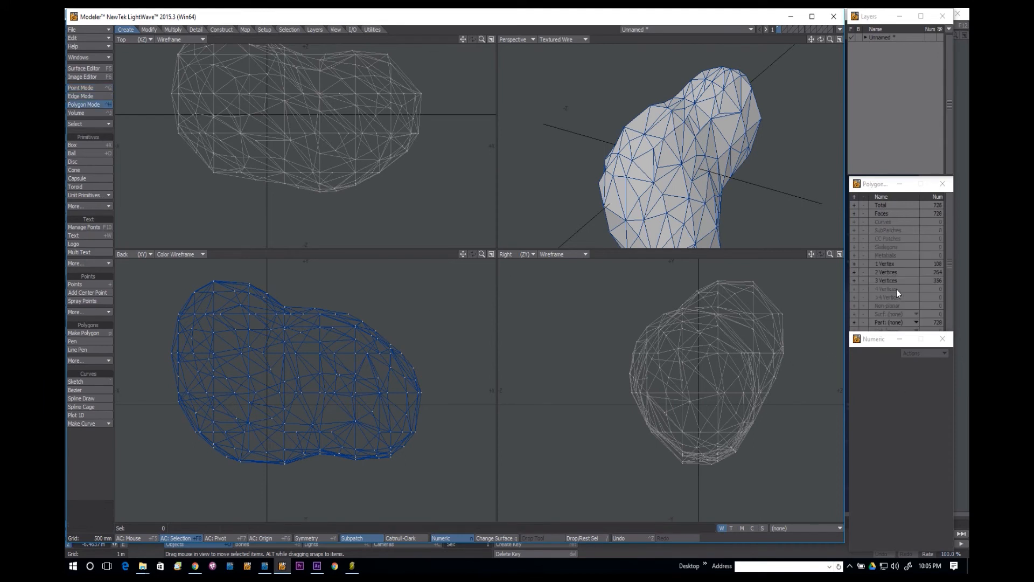
{"action": "left_click", "coordinate": [865, 199]}
{"action": "left_click", "coordinate": [854, 263]}
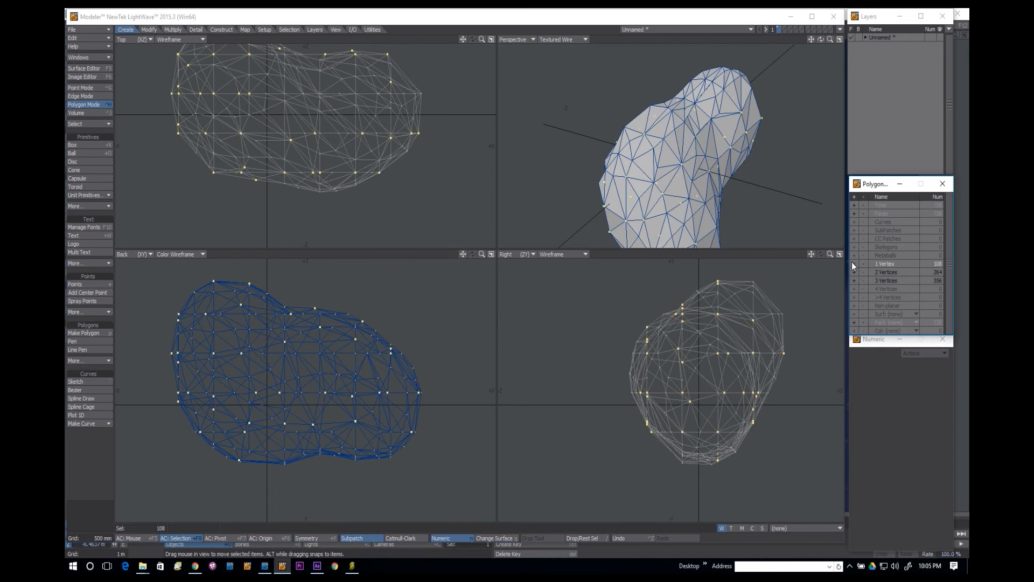
{"action": "left_click", "coordinate": [854, 272]}
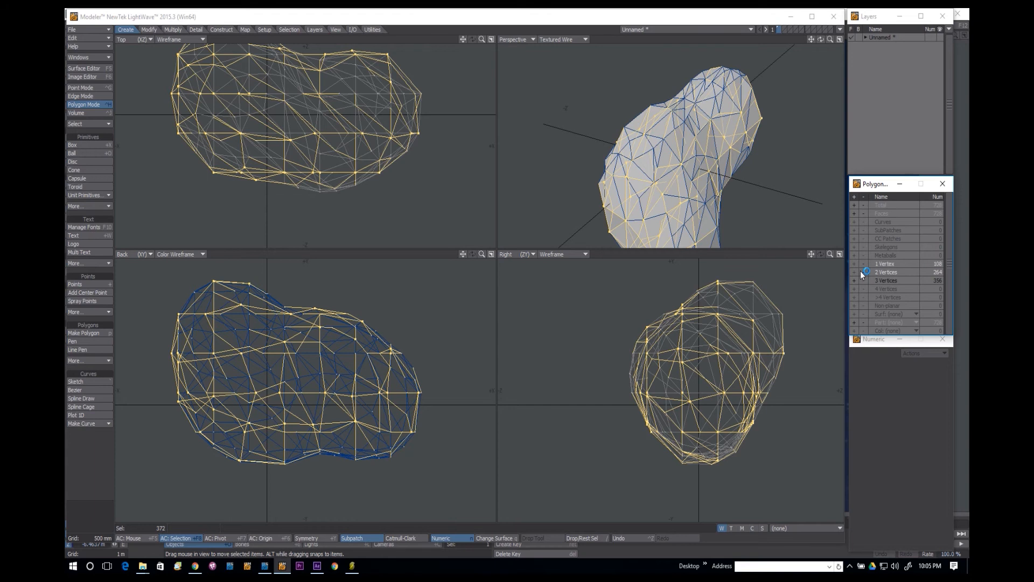
{"action": "key", "text": "Delete"}
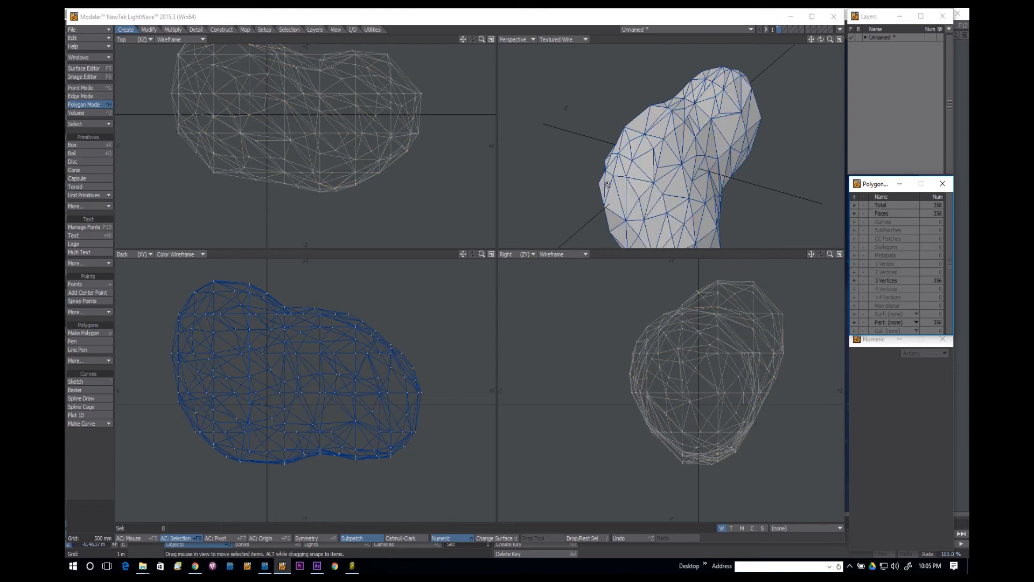
Delete the two overlapping sliver triangles on the lower side of the blob.
{"action": "left_click_drag", "start_coordinate": [608, 185], "coordinate": [744, 144], "text": "alt"}
{"action": "left_click_drag", "start_coordinate": [744, 145], "coordinate": [670, 190], "text": "alt"}
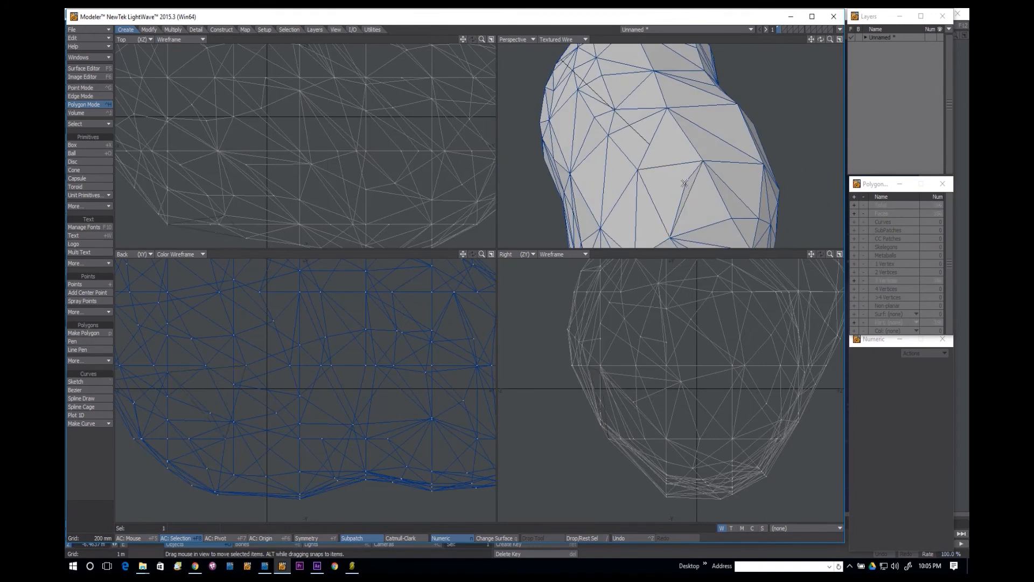
{"action": "left_click", "coordinate": [687, 186]}
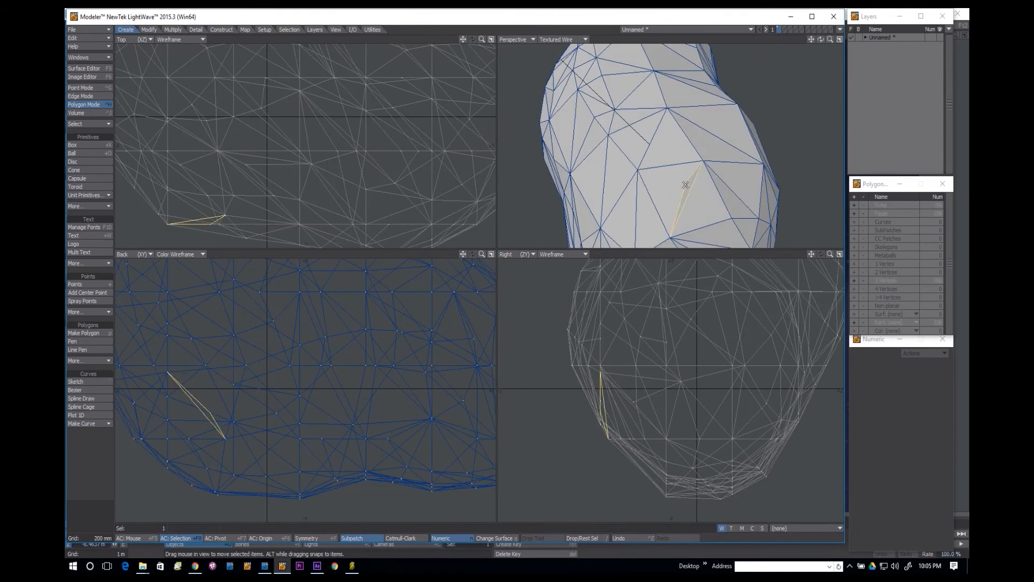
{"action": "key", "text": "Delete"}
{"action": "left_click", "coordinate": [692, 185]}
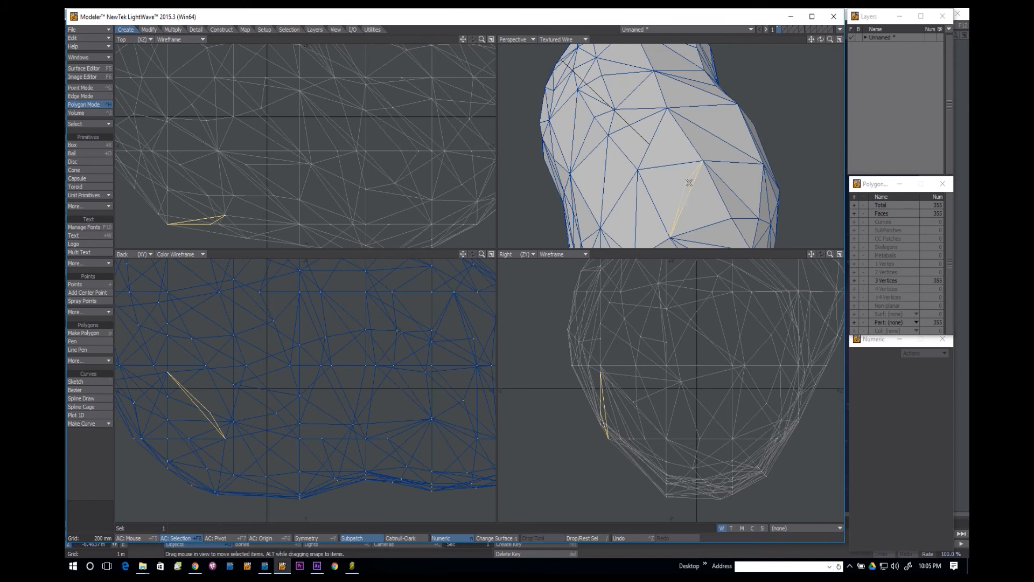
{"action": "key", "text": "Delete"}
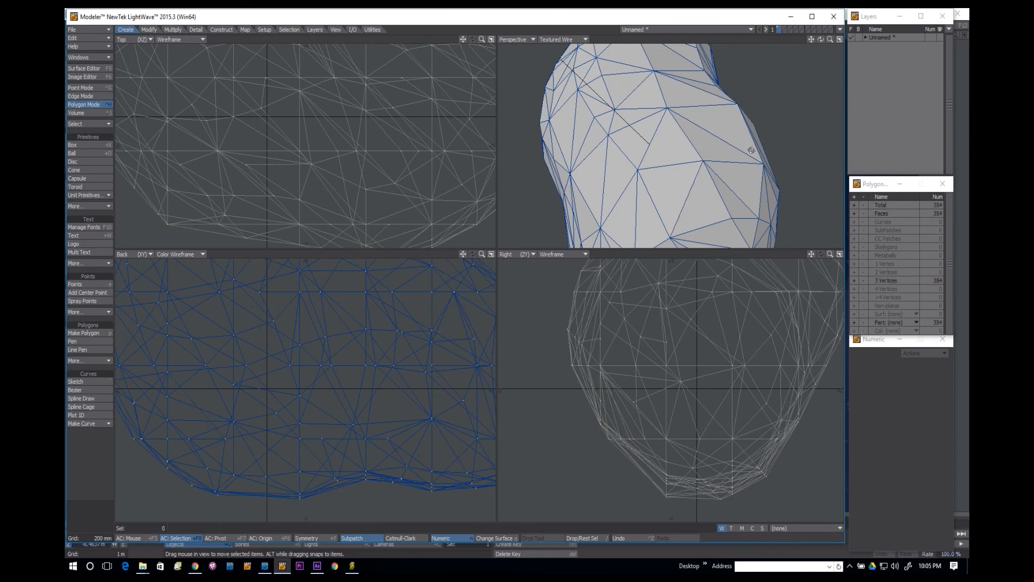
Try deleting another triangle on the blob's underside and undo the deletion.
{"action": "left_click_drag", "start_coordinate": [752, 150], "coordinate": [716, 197], "text": "alt"}
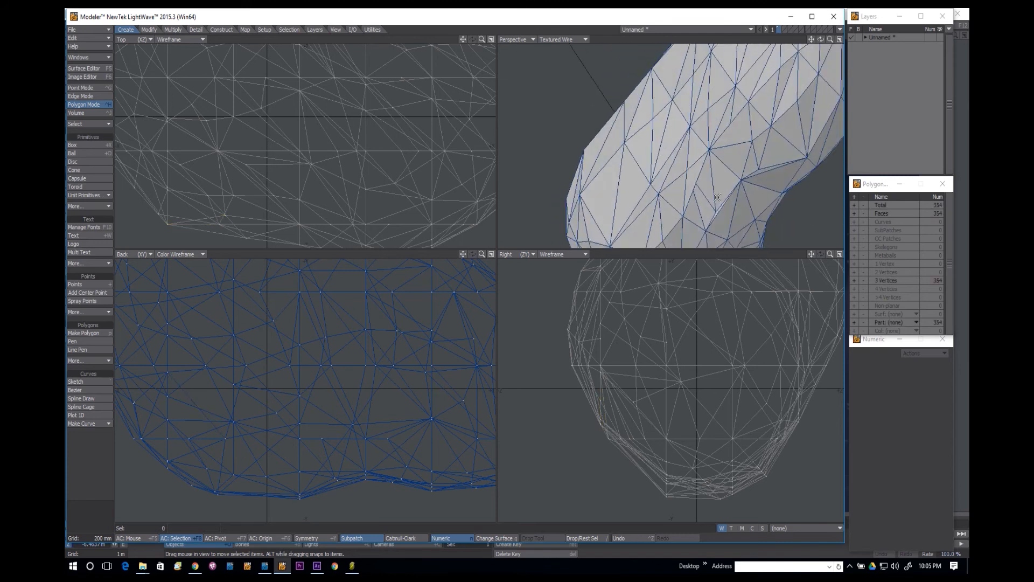
{"action": "left_click", "coordinate": [721, 208]}
{"action": "key", "text": "Delete"}
{"action": "key", "text": "ctrl+z"}
Reposition the corner point of the dented triangle on the blob's underside by about 80, -80 and -200 mm, and clear the polygon selection.
{"action": "left_click_drag", "start_coordinate": [752, 193], "coordinate": [685, 196], "text": "alt"}
{"action": "key", "text": "ctrl+t"}
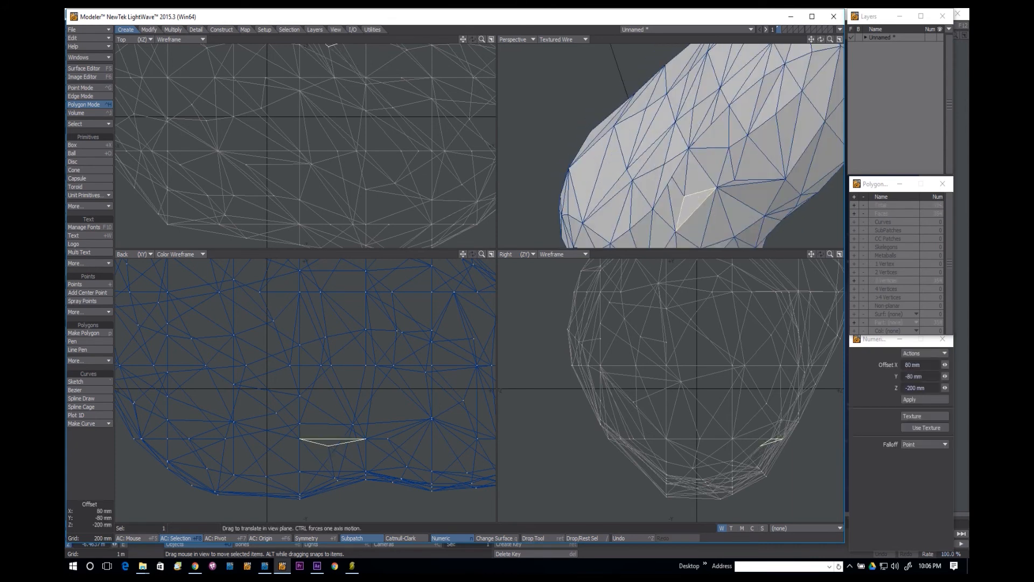
{"action": "key", "text": "slash"}
{"action": "key", "text": "slash"}
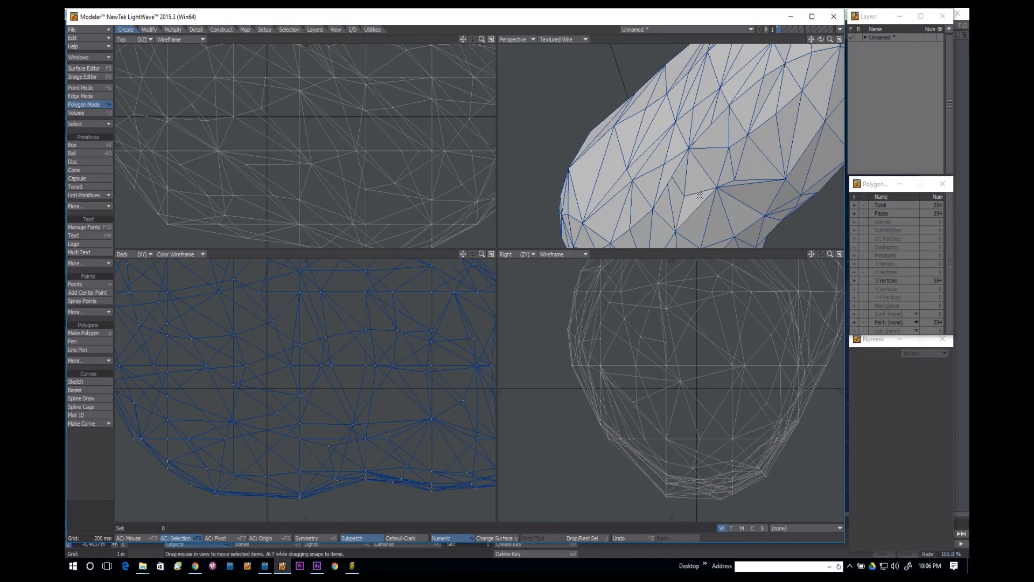
Even out more surface points with the Drag tool, using offsets of about 40, -80, -80 mm and 20, 0, -140 mm.
{"action": "key", "text": "ctrl+t"}
{"action": "left_click_drag", "start_coordinate": [681, 183], "coordinate": [692, 133], "text": "alt"}
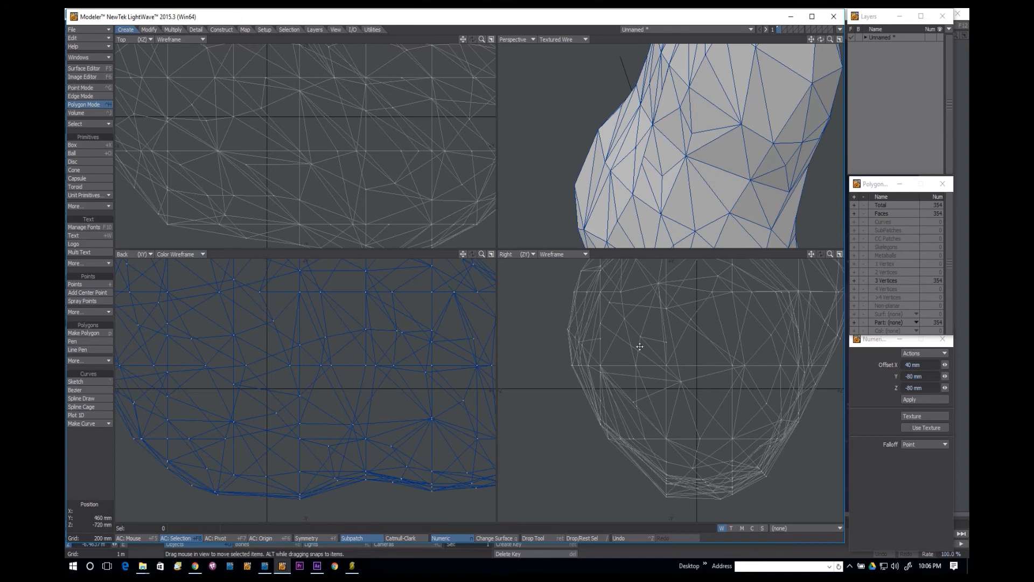
{"action": "left_click_drag", "start_coordinate": [641, 346], "coordinate": [701, 338], "text": "alt"}
{"action": "left_click_drag", "start_coordinate": [689, 157], "coordinate": [706, 181], "text": "alt"}
{"action": "left_click_drag", "start_coordinate": [737, 138], "coordinate": [676, 222], "text": "alt"}
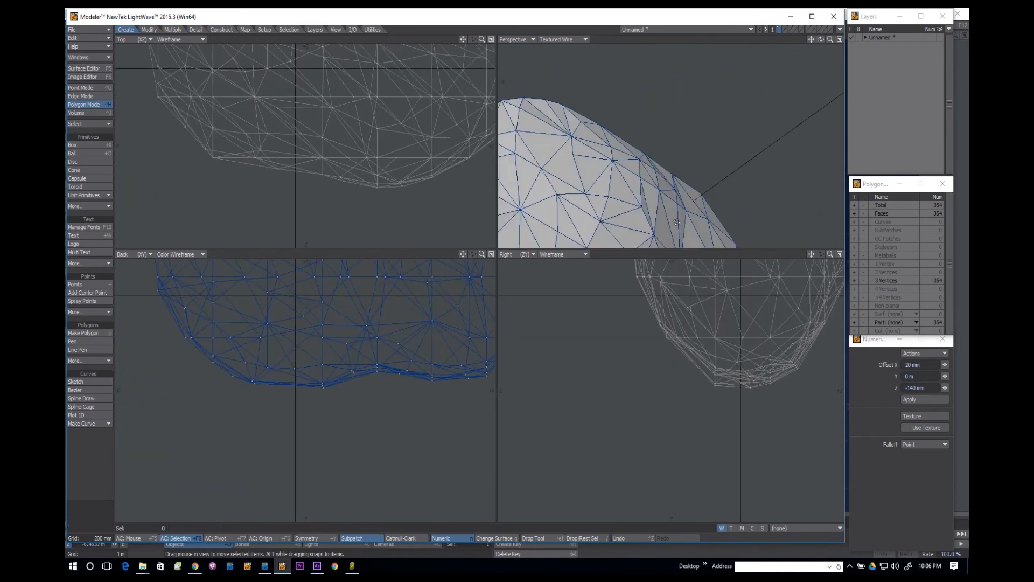
{"action": "left_click_drag", "start_coordinate": [554, 217], "coordinate": [601, 195], "text": "alt+shift"}
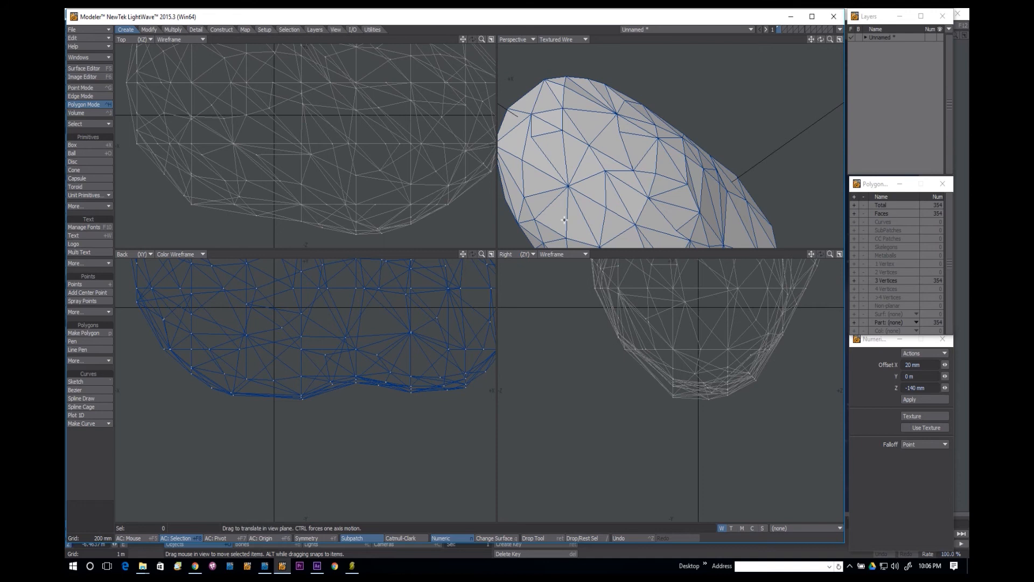
Convert the blob to subpatches, shift a point by about -80, 60 and -160 mm, and drop the Drag tool.
{"action": "key", "text": "Tab"}
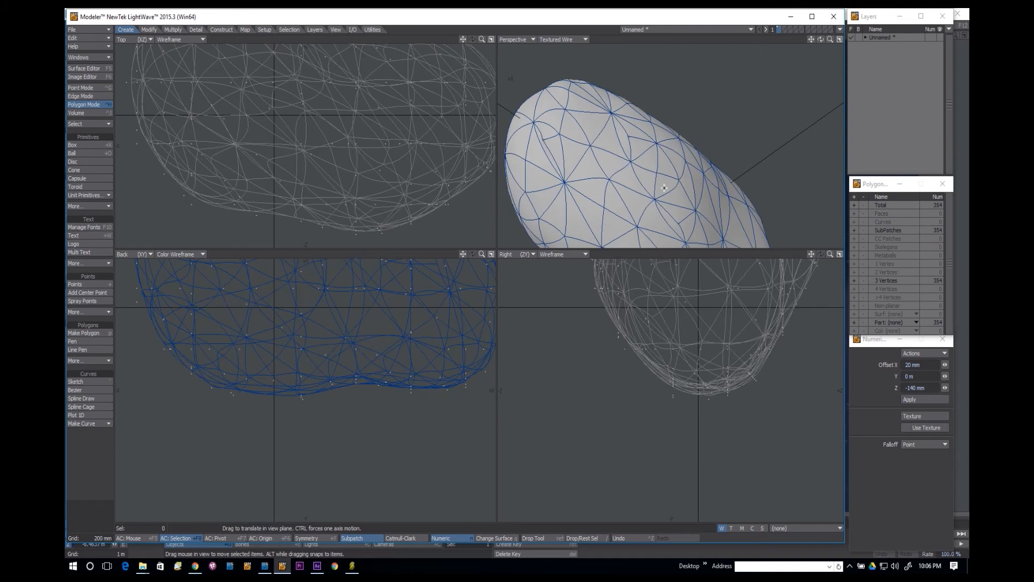
{"action": "mouse_move", "coordinate": [645, 167]}
{"action": "left_mouse_down", "text": "alt"}
{"action": "mouse_move", "coordinate": [656, 156]}
{"action": "mouse_move", "coordinate": [651, 174]}
{"action": "left_mouse_up", "text": "alt"}
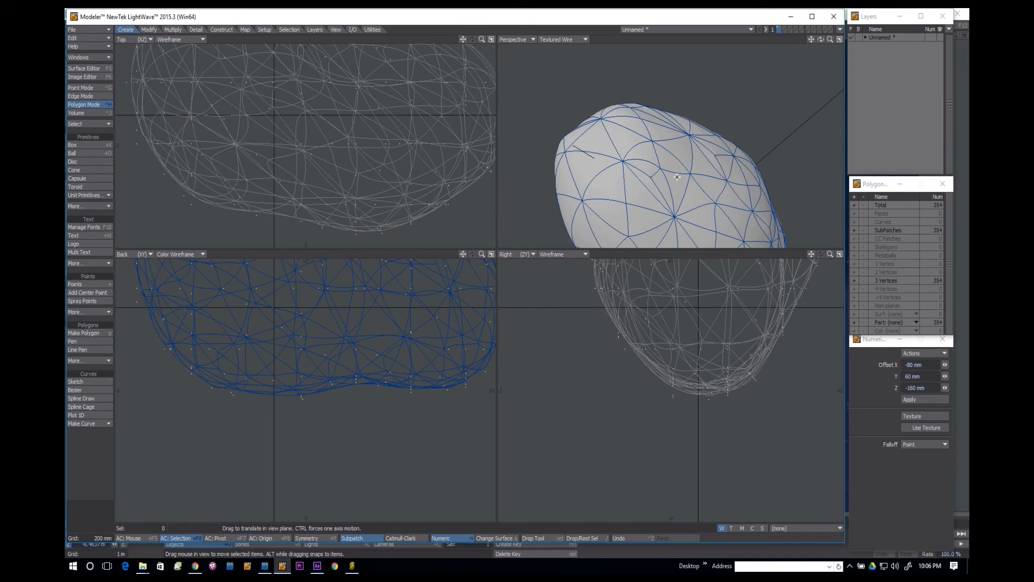
{"action": "key", "text": "Return"}
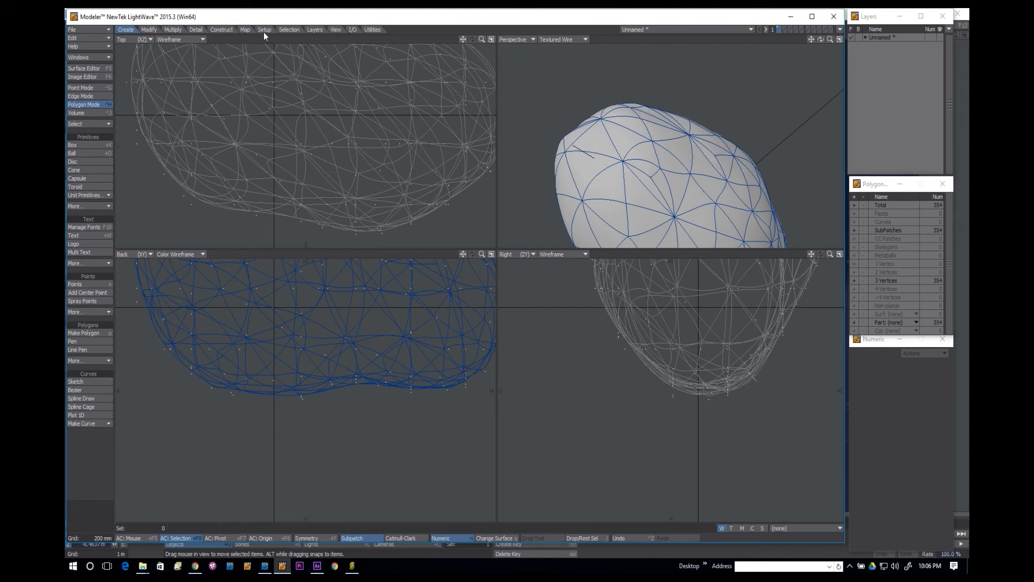
Run Merge Triangles on the whole blob to combine its triangles into quads.
{"action": "left_click", "coordinate": [222, 30]}
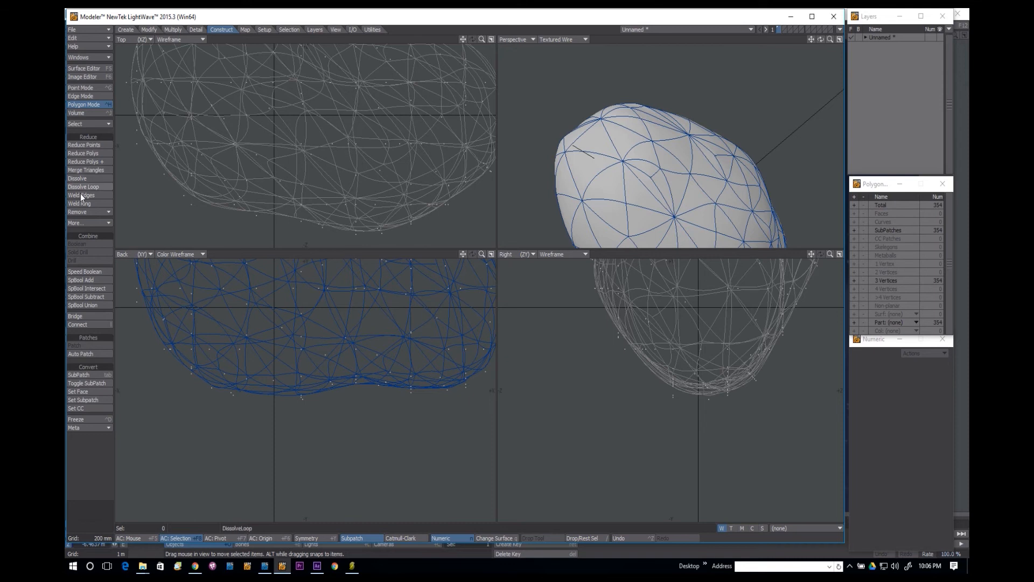
{"action": "left_click", "coordinate": [95, 170]}
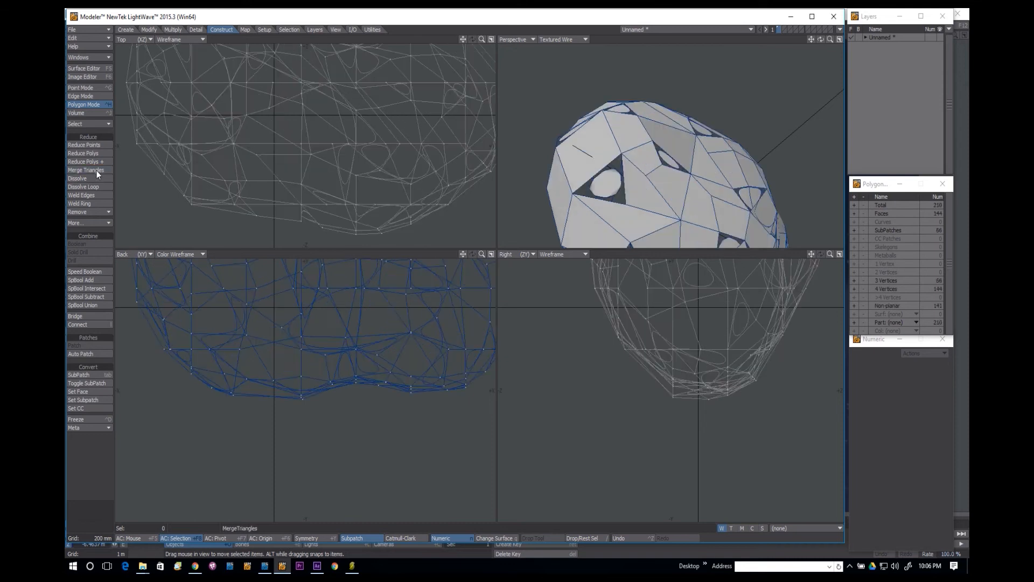
{"action": "mouse_move", "coordinate": [670, 140]}
{"action": "left_mouse_down", "text": "alt"}
{"action": "mouse_move", "coordinate": [655, 149]}
{"action": "mouse_move", "coordinate": [650, 141]}
{"action": "left_mouse_up", "text": "alt"}
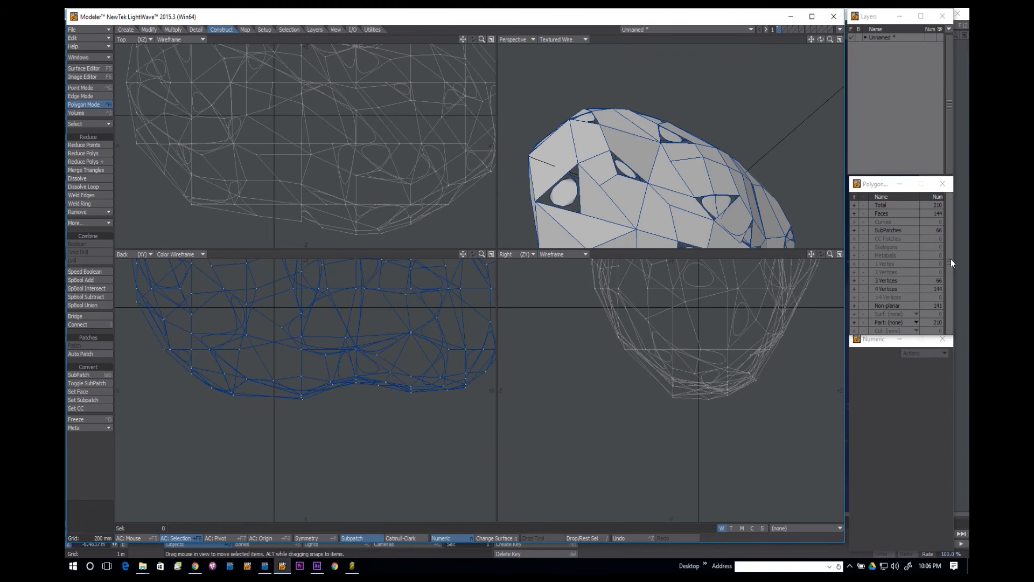
Select all remaining plain faces through the polygon statistics, convert them to subpatches and clear the selection.
{"action": "left_click", "coordinate": [855, 214]}
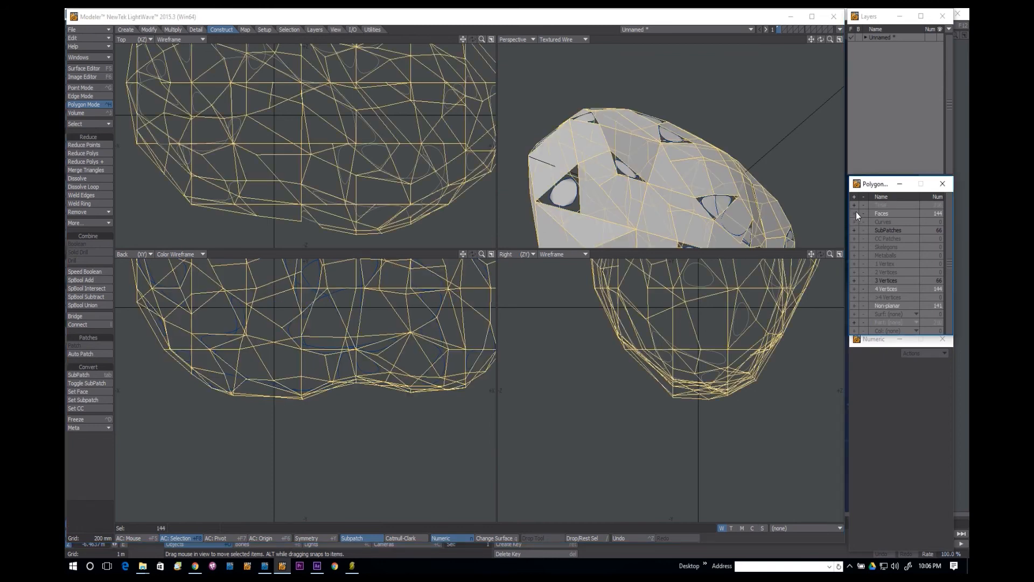
{"action": "key", "text": "Tab"}
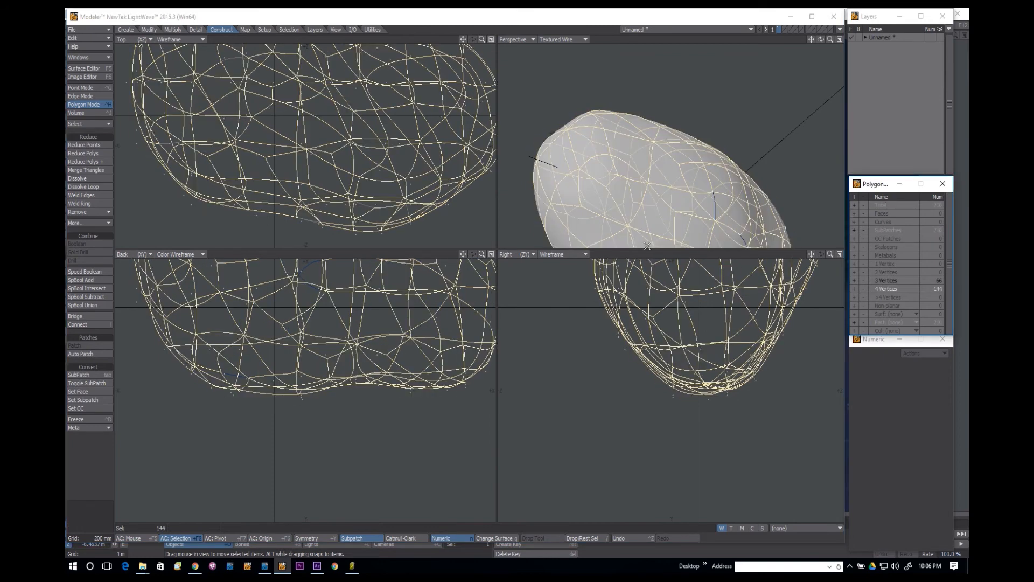
{"action": "key", "text": "slash"}
Weld two pairs of closely spaced points on the blob's side to remove the small irregular patches between them.
{"action": "mouse_move", "coordinate": [646, 205]}
{"action": "left_mouse_down", "text": "alt"}
{"action": "mouse_move", "coordinate": [660, 189]}
{"action": "mouse_move", "coordinate": [620, 171]}
{"action": "mouse_move", "coordinate": [586, 173]}
{"action": "mouse_move", "coordinate": [609, 204]}
{"action": "mouse_move", "coordinate": [626, 180]}
{"action": "left_mouse_up", "text": "alt"}
{"action": "scroll", "coordinate": [638, 172], "scroll_direction": "up", "scroll_amount": 3}
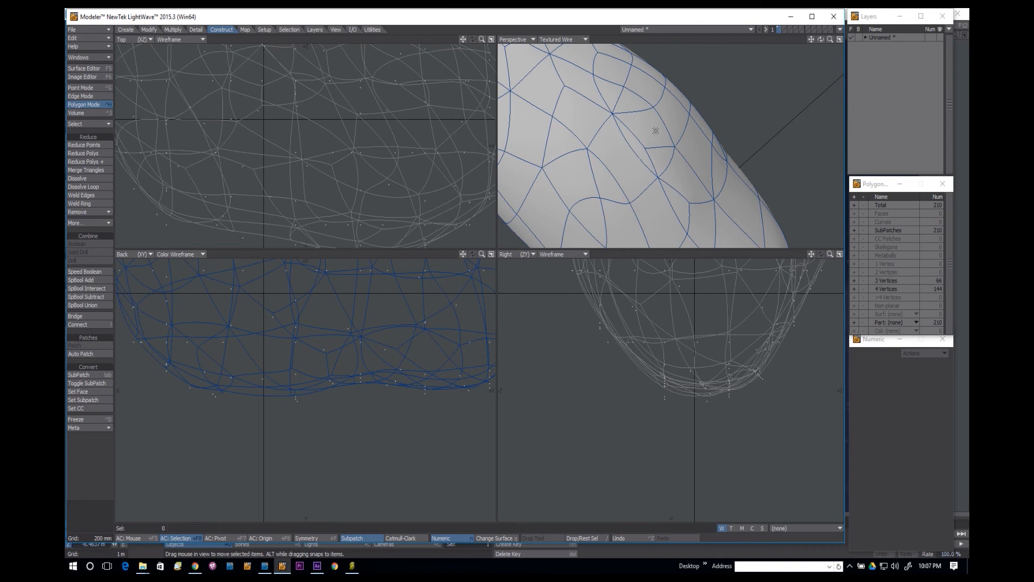
{"action": "key", "text": "ctrl+g"}
{"action": "left_click", "coordinate": [639, 155]}
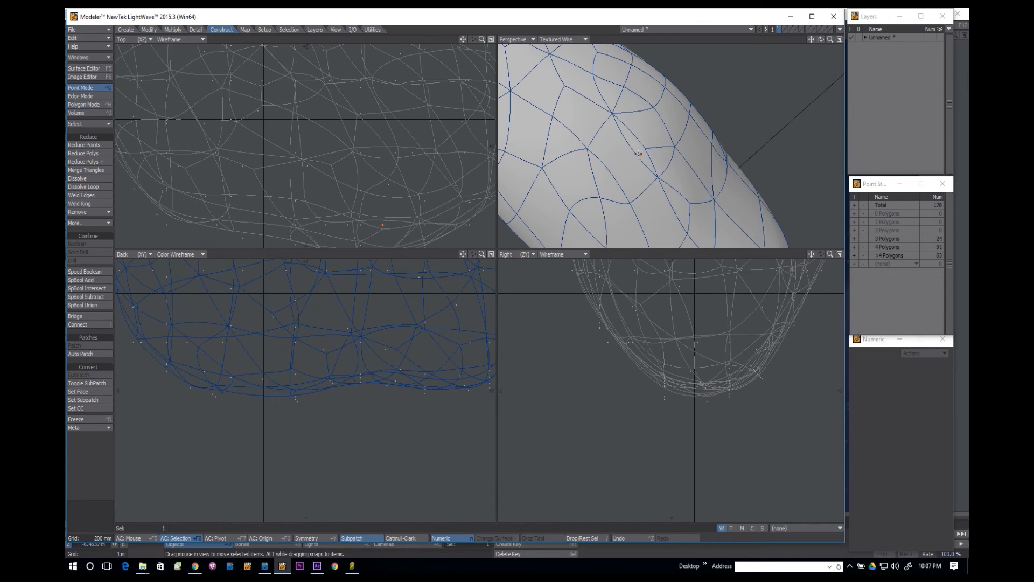
{"action": "left_click", "coordinate": [658, 176]}
{"action": "key", "text": "ctrl+w"}
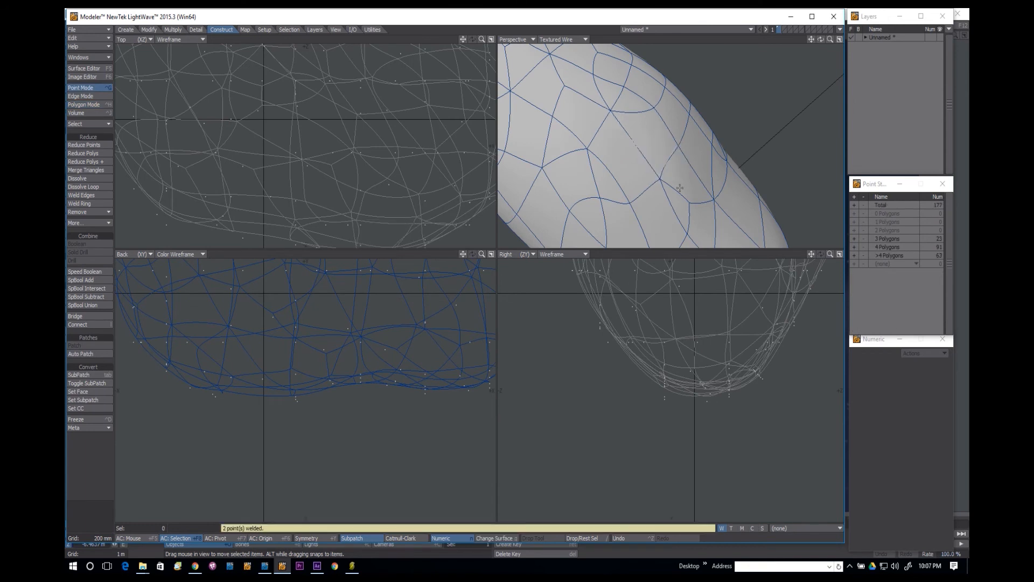
{"action": "left_click_drag", "start_coordinate": [678, 189], "coordinate": [635, 160], "text": "alt"}
{"action": "left_click", "coordinate": [631, 156]}
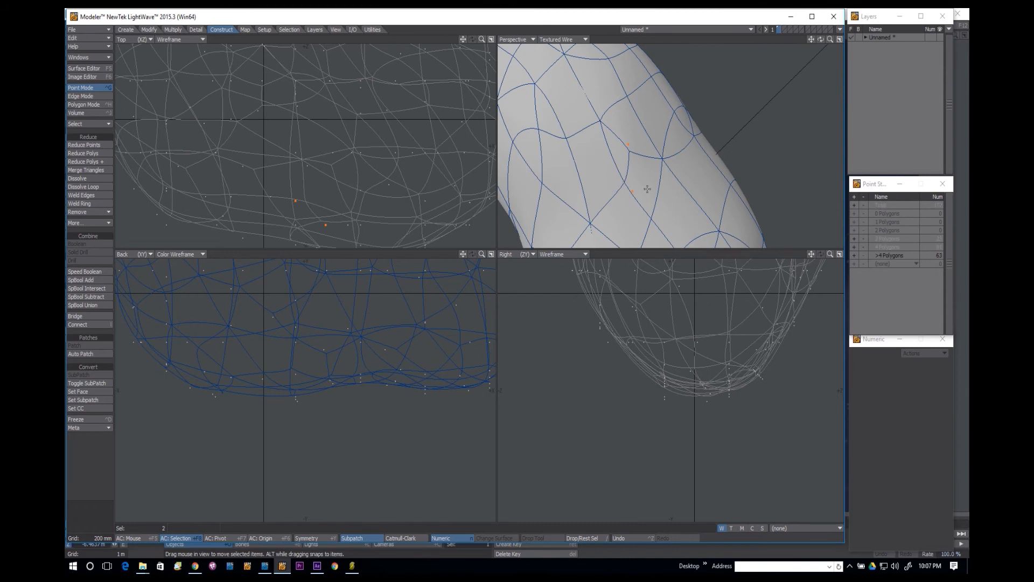
{"action": "key", "text": "ctrl+w"}
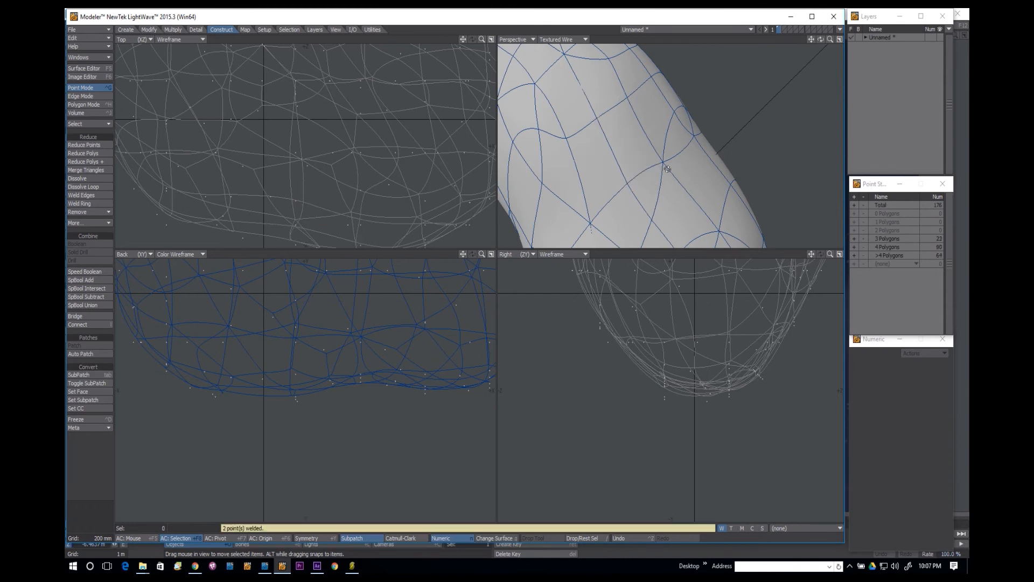
Select all two-vertex polygons through the polygon statistics and delete them.
{"action": "left_click_drag", "start_coordinate": [668, 169], "coordinate": [650, 156], "text": "alt"}
{"action": "key", "text": "a"}
{"action": "key", "text": "space"}
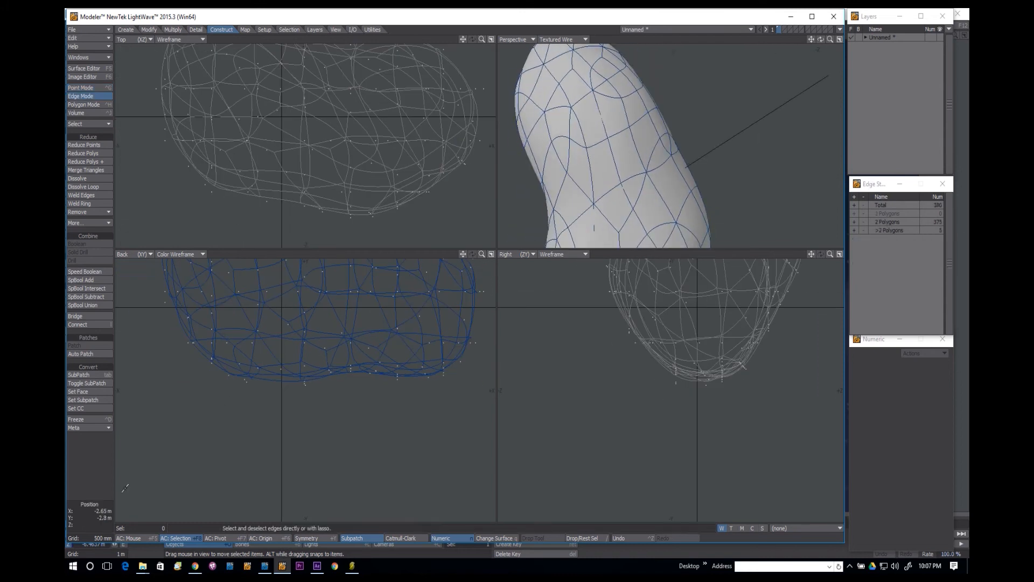
{"action": "key", "text": "a"}
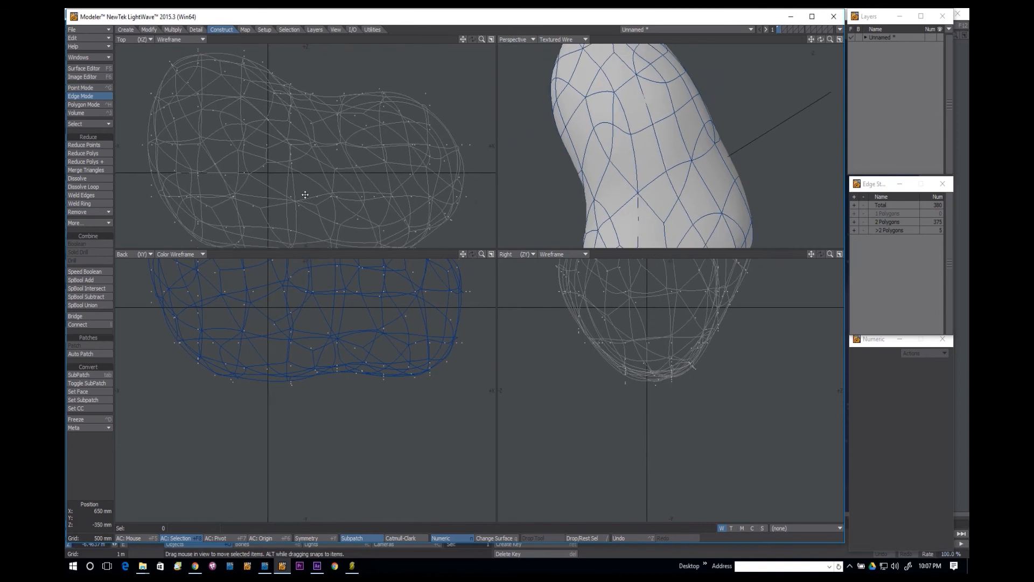
{"action": "left_click_drag", "start_coordinate": [619, 155], "coordinate": [718, 125], "text": "alt"}
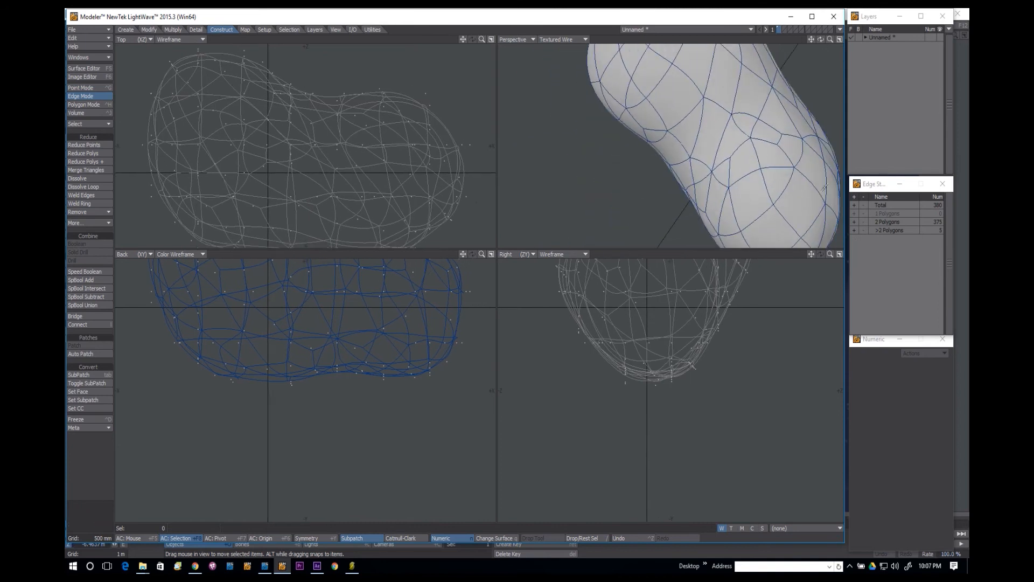
{"action": "left_click", "coordinate": [907, 274]}
{"action": "key", "text": "space"}
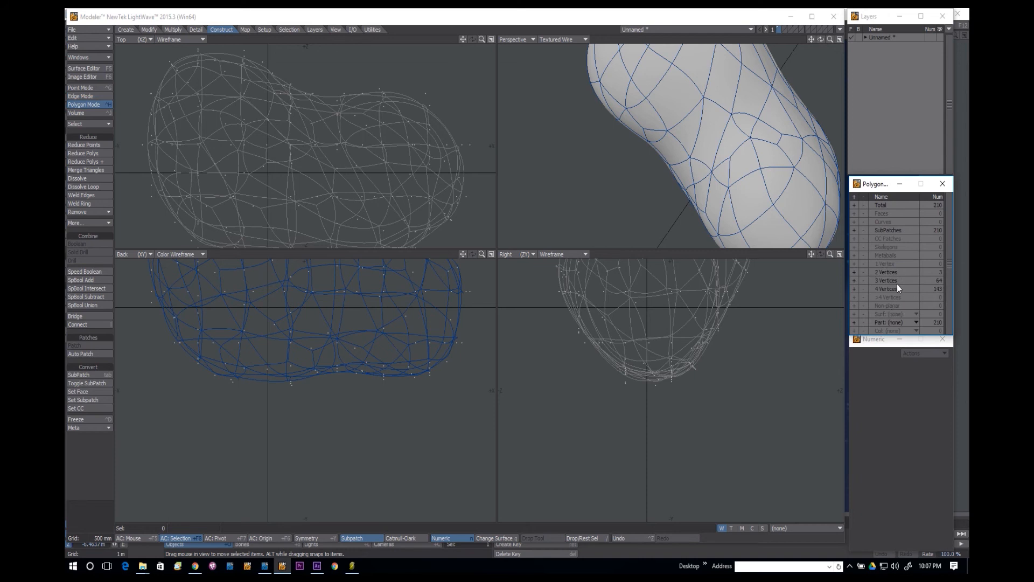
{"action": "left_click", "coordinate": [854, 272]}
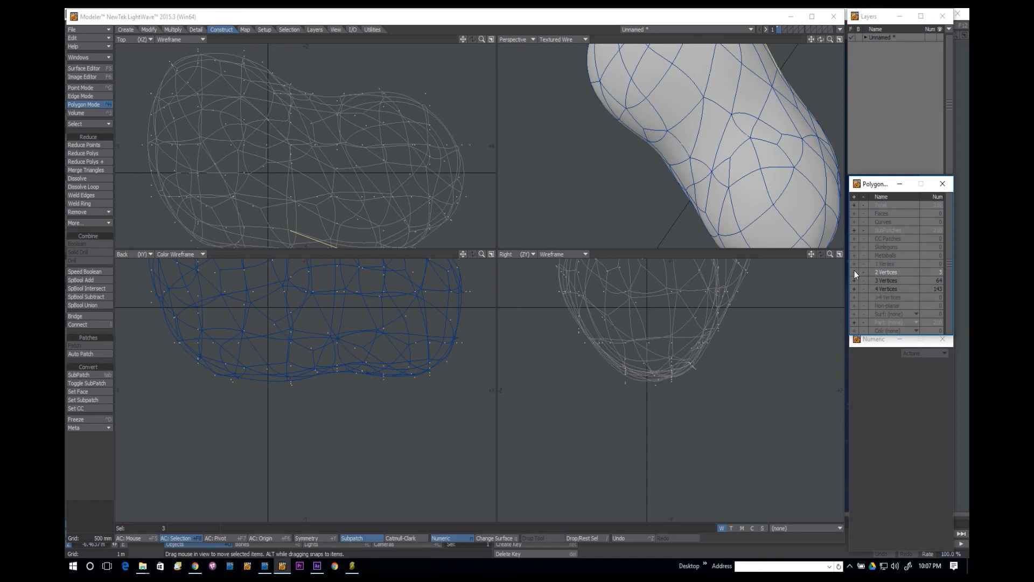
{"action": "key", "text": "Delete"}
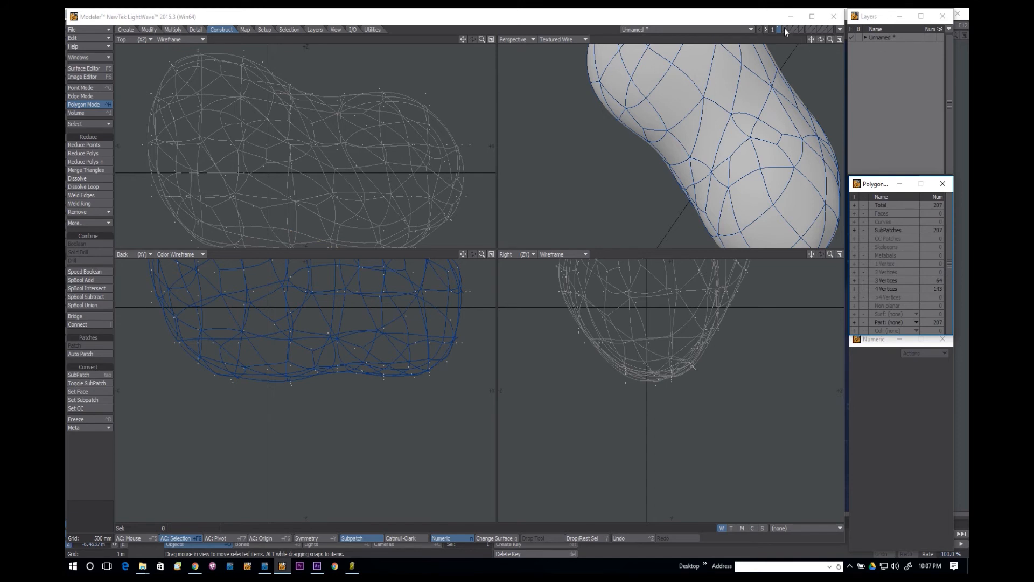
Save the object as asteroid in the SPACE objects folder.
{"action": "left_click", "coordinate": [88, 30]}
{"action": "left_click", "coordinate": [106, 93]}
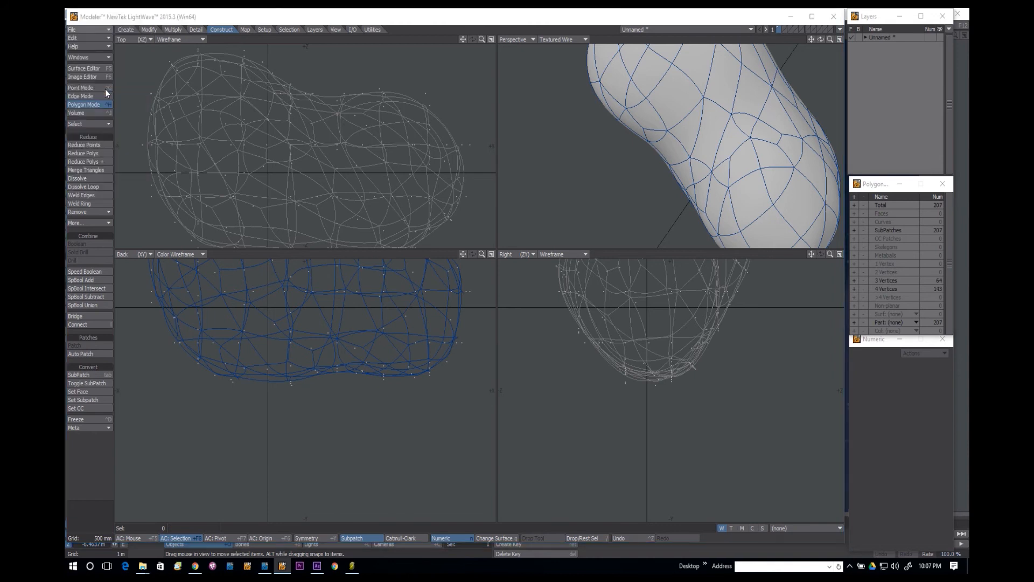
{"action": "type", "text": "a"}
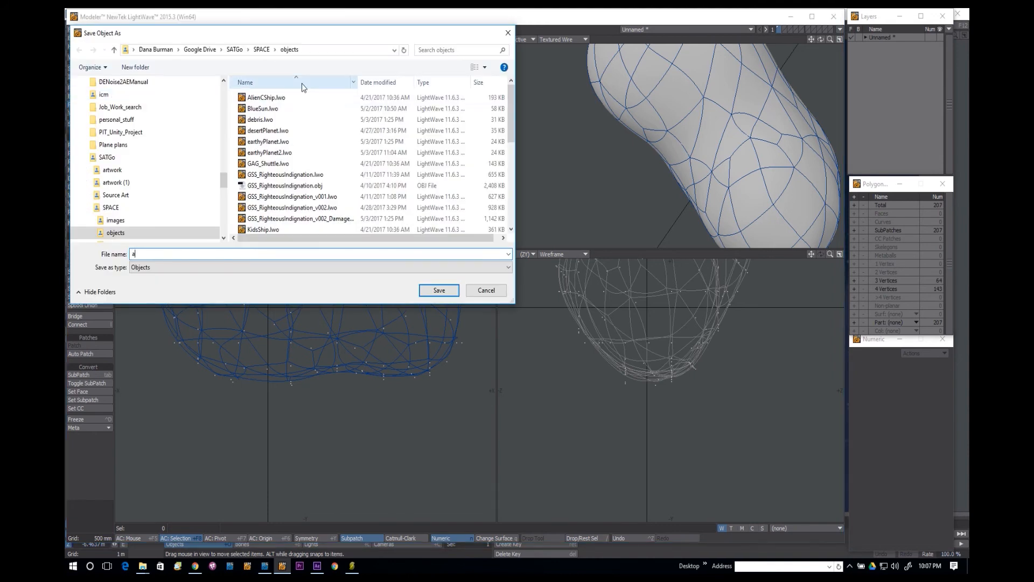
{"action": "type", "text": "steroid"}
{"action": "key", "text": "Return"}
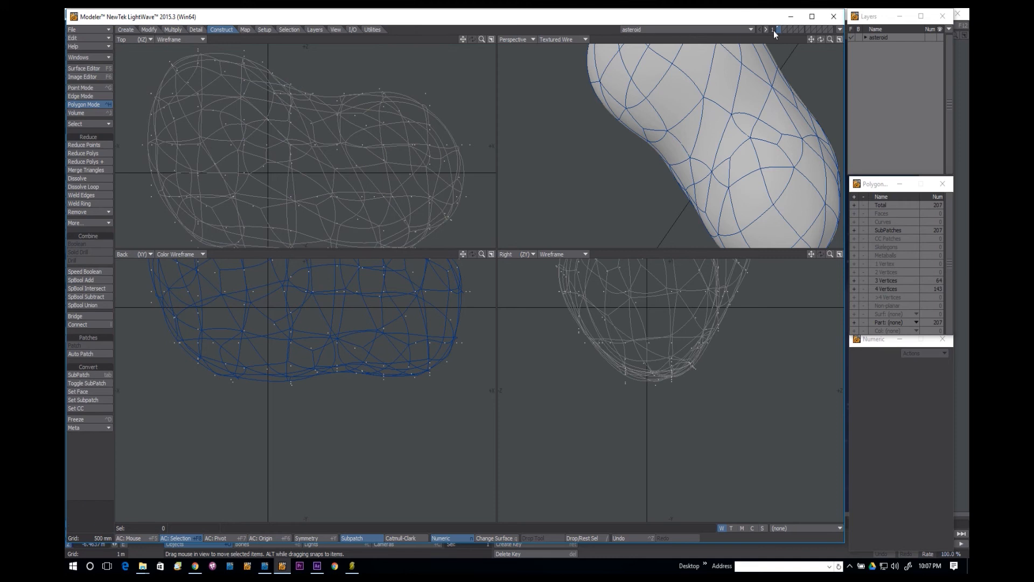
Switch to the empty second layer and draw a first metaball with a radius of about 1.1 m.
{"action": "left_click", "coordinate": [782, 29]}
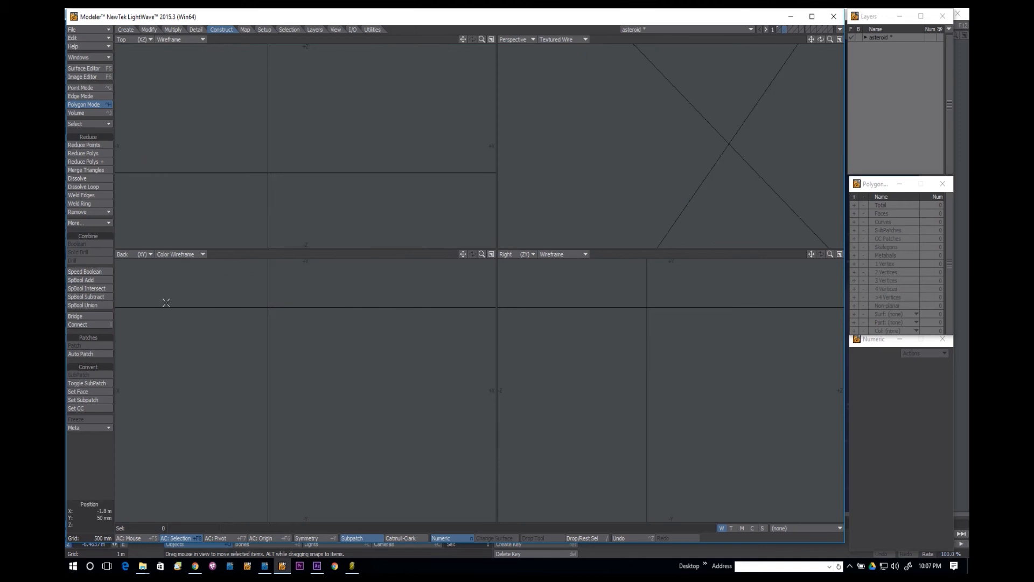
{"action": "left_click", "coordinate": [128, 33]}
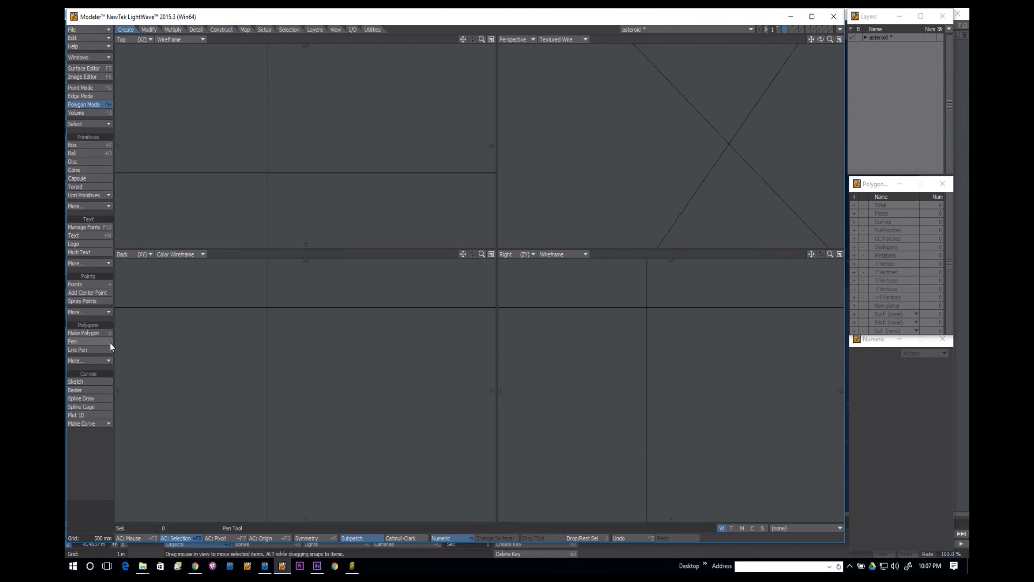
{"action": "left_click", "coordinate": [88, 362]}
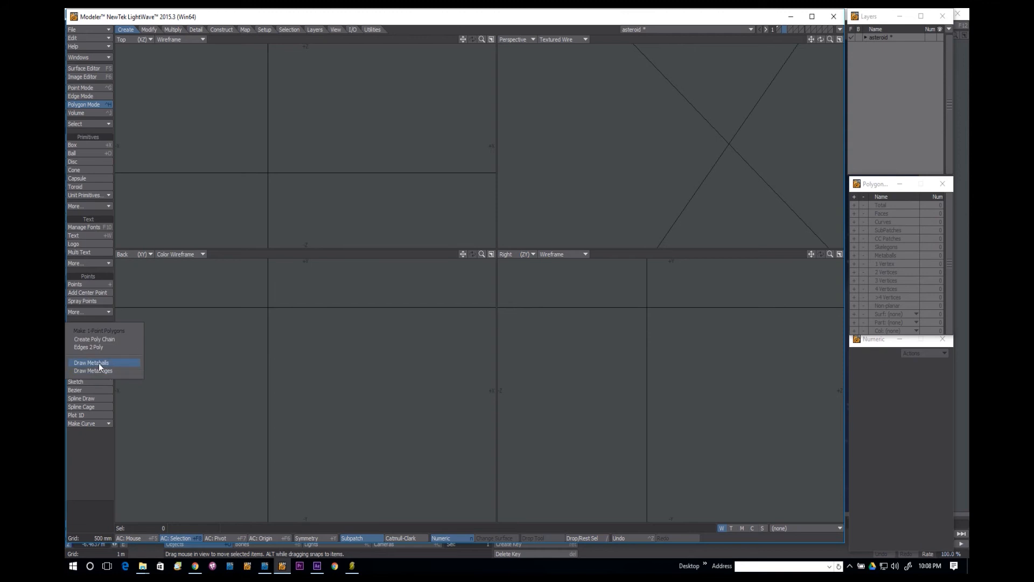
{"action": "left_click", "coordinate": [99, 363]}
{"action": "left_click", "coordinate": [231, 160]}
{"action": "left_click_drag", "start_coordinate": [230, 160], "coordinate": [286, 152]}
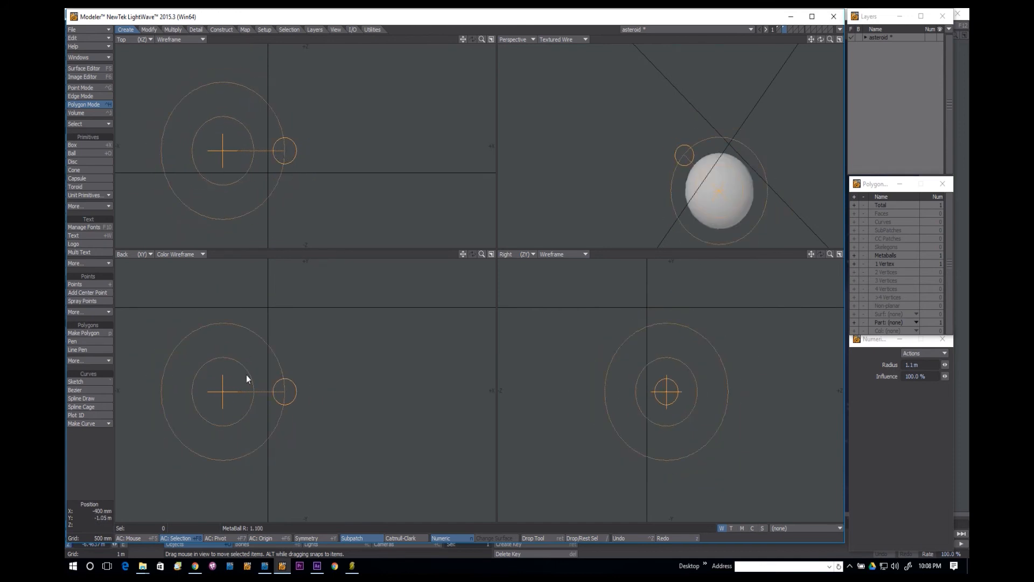
Add three more overlapping metaballs of 1.1 m radius to form an irregular blob, and drop the metaball tool.
{"action": "left_click_drag", "start_coordinate": [293, 335], "coordinate": [262, 368]}
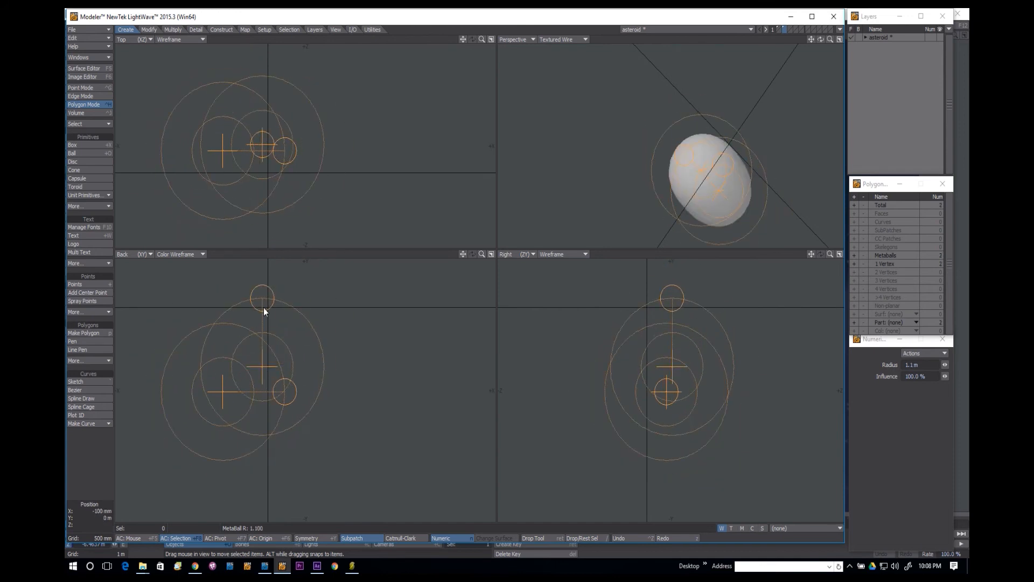
{"action": "mouse_move", "coordinate": [257, 369]}
{"action": "left_mouse_down"}
{"action": "mouse_move", "coordinate": [279, 348]}
{"action": "mouse_move", "coordinate": [270, 351]}
{"action": "left_mouse_up"}
{"action": "mouse_move", "coordinate": [297, 97]}
{"action": "left_mouse_down"}
{"action": "mouse_move", "coordinate": [295, 82]}
{"action": "mouse_move", "coordinate": [315, 110]}
{"action": "left_mouse_up"}
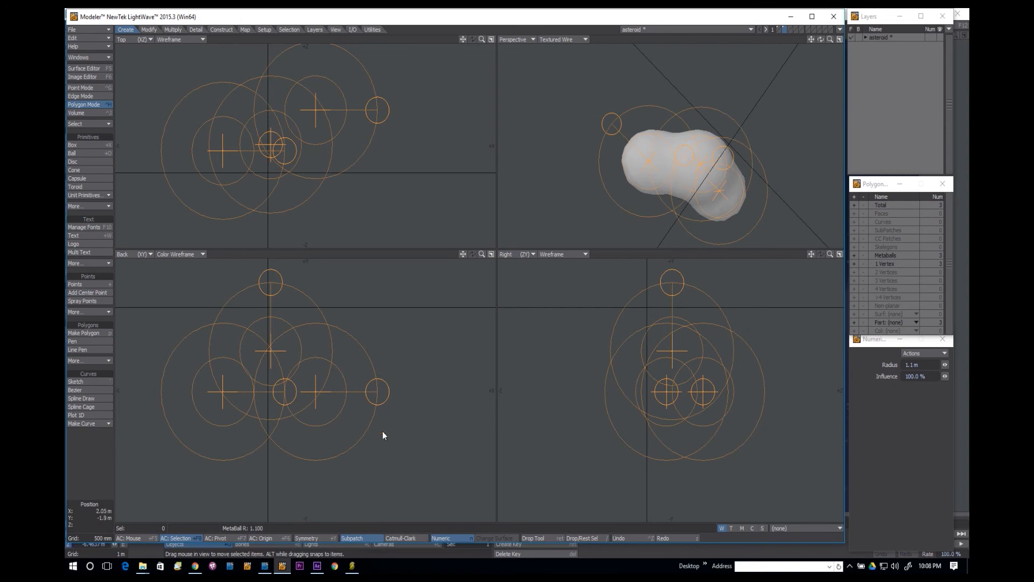
{"action": "mouse_move", "coordinate": [729, 210]}
{"action": "left_mouse_down"}
{"action": "mouse_move", "coordinate": [748, 196]}
{"action": "mouse_move", "coordinate": [745, 173]}
{"action": "mouse_move", "coordinate": [722, 221]}
{"action": "mouse_move", "coordinate": [734, 212]}
{"action": "mouse_move", "coordinate": [735, 220]}
{"action": "mouse_move", "coordinate": [712, 221]}
{"action": "mouse_move", "coordinate": [674, 183]}
{"action": "left_mouse_up"}
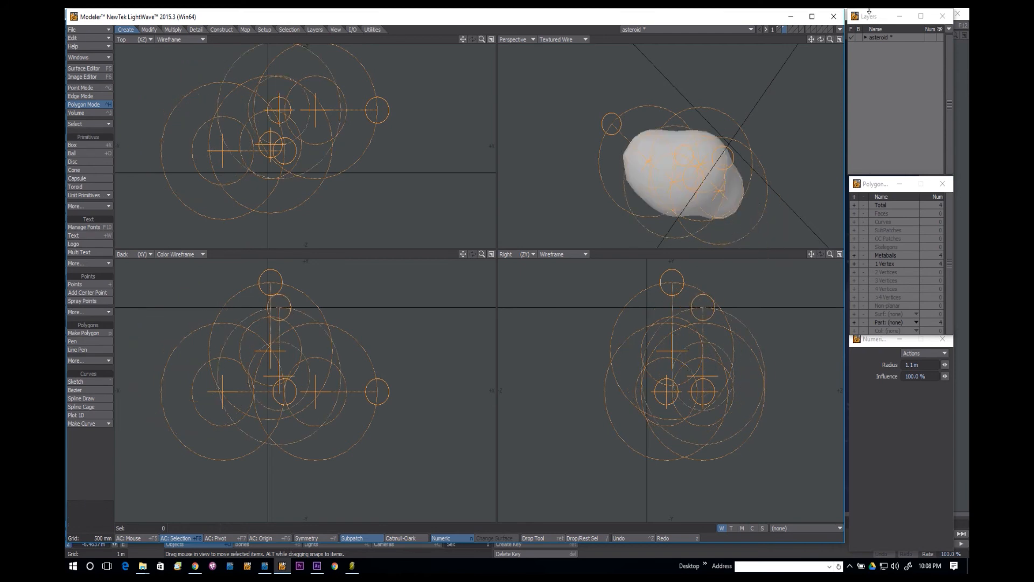
{"action": "left_click_drag", "start_coordinate": [820, 39], "coordinate": [823, 39]}
{"action": "key", "text": "Return"}
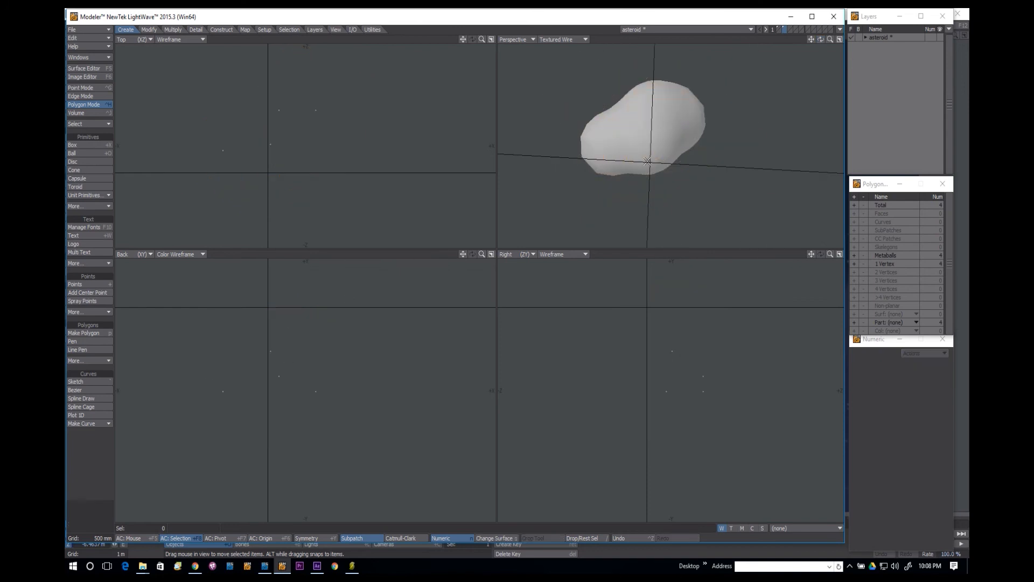
Reshape the blob by dragging the uppermost metaball point slightly upward and the +X lower point slightly outward in the Back view.
{"action": "left_click", "coordinate": [269, 351]}
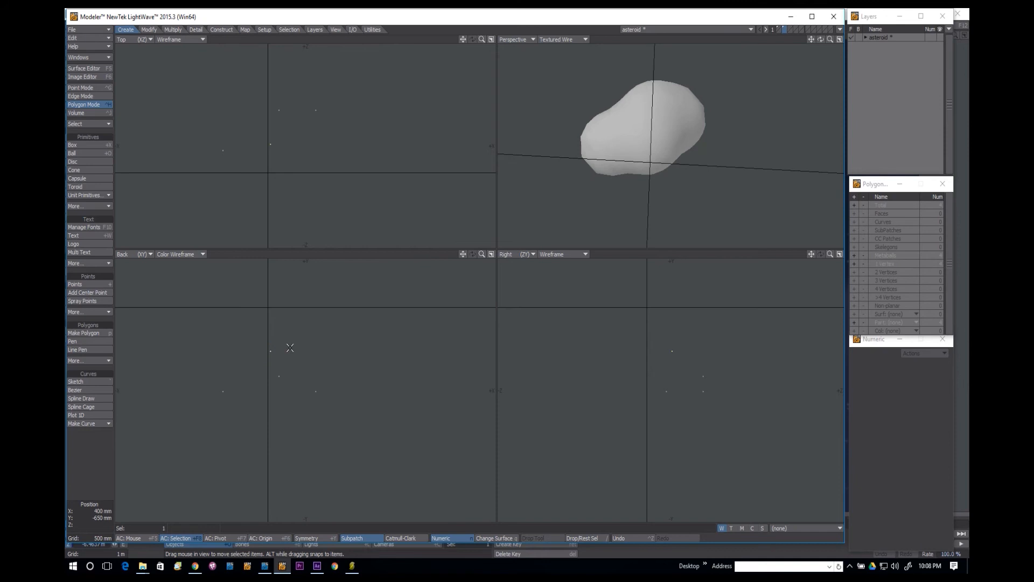
{"action": "key", "text": "t"}
{"action": "left_click_drag", "start_coordinate": [286, 351], "coordinate": [289, 350]}
{"action": "key", "text": "ctrl+t"}
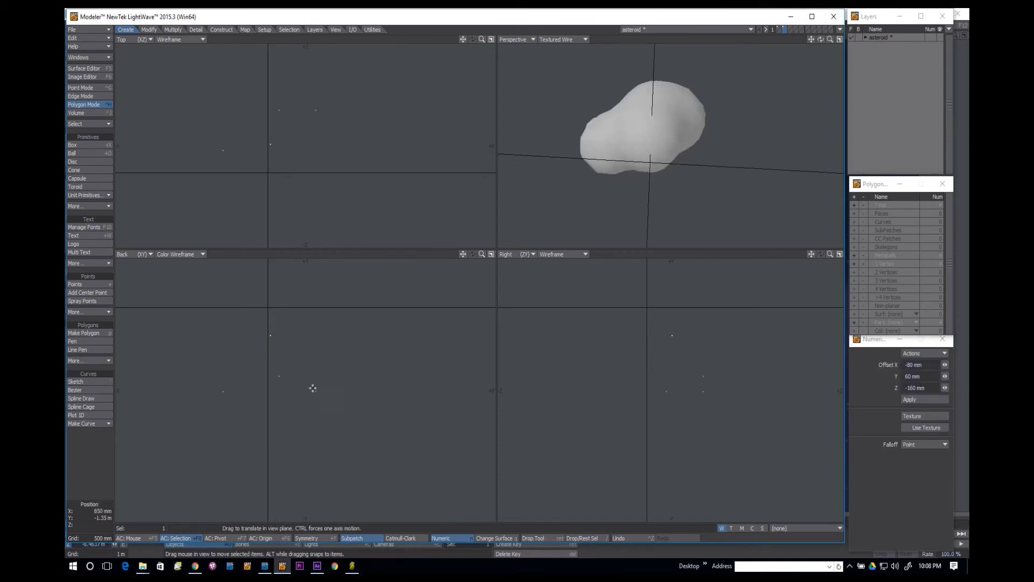
{"action": "key", "text": "Return"}
{"action": "left_click", "coordinate": [272, 335]}
{"action": "key", "text": "ctrl+t"}
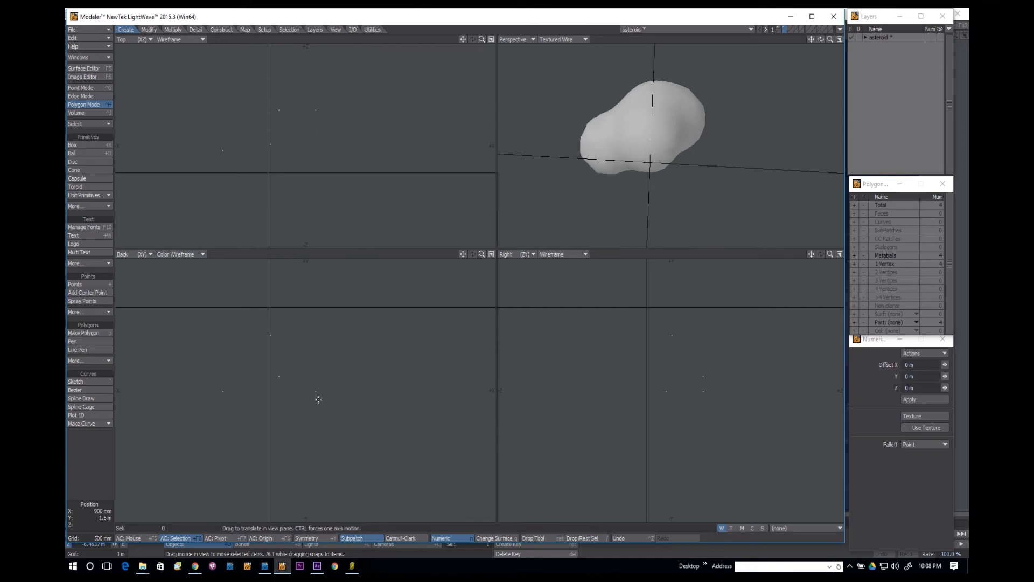
{"action": "left_click_drag", "start_coordinate": [316, 392], "coordinate": [346, 384]}
{"action": "left_click_drag", "start_coordinate": [409, 370], "coordinate": [346, 386]}
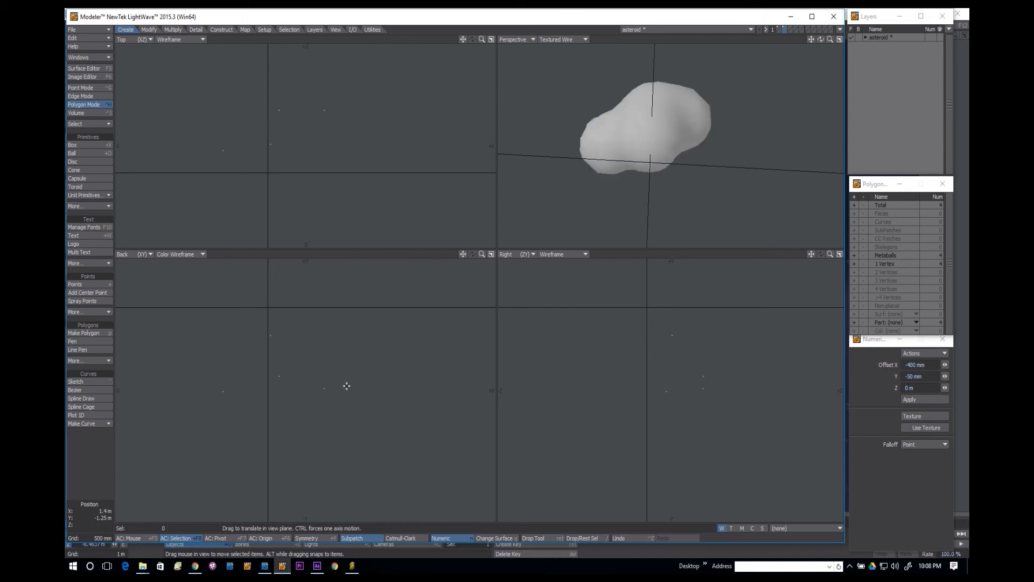
Freeze the metaballs into a polygon mesh.
{"action": "left_click", "coordinate": [103, 461]}
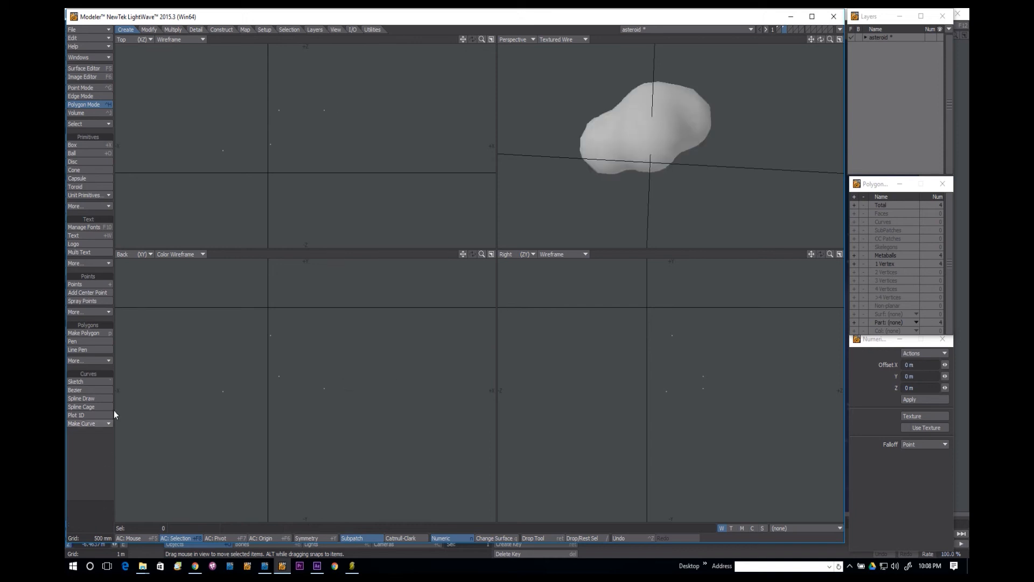
{"action": "left_click", "coordinate": [148, 31]}
{"action": "left_click", "coordinate": [173, 31]}
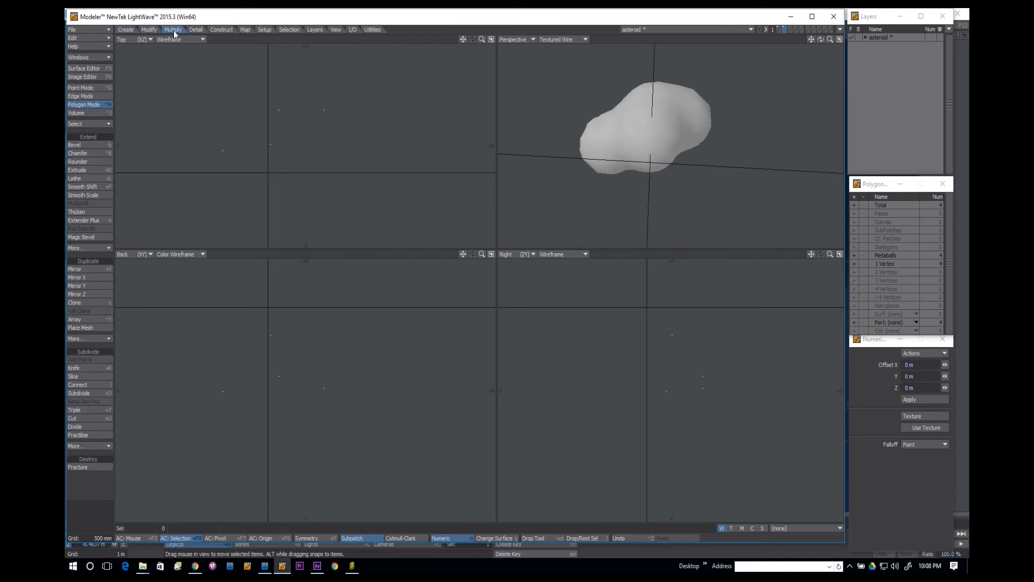
{"action": "left_click", "coordinate": [153, 38]}
{"action": "left_click", "coordinate": [185, 31]}
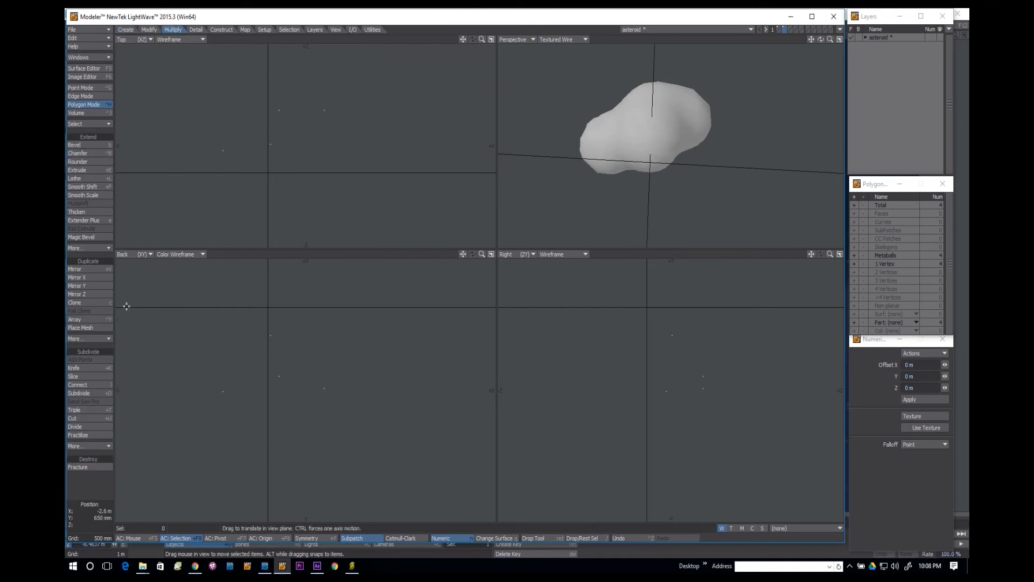
{"action": "left_click", "coordinate": [95, 446]}
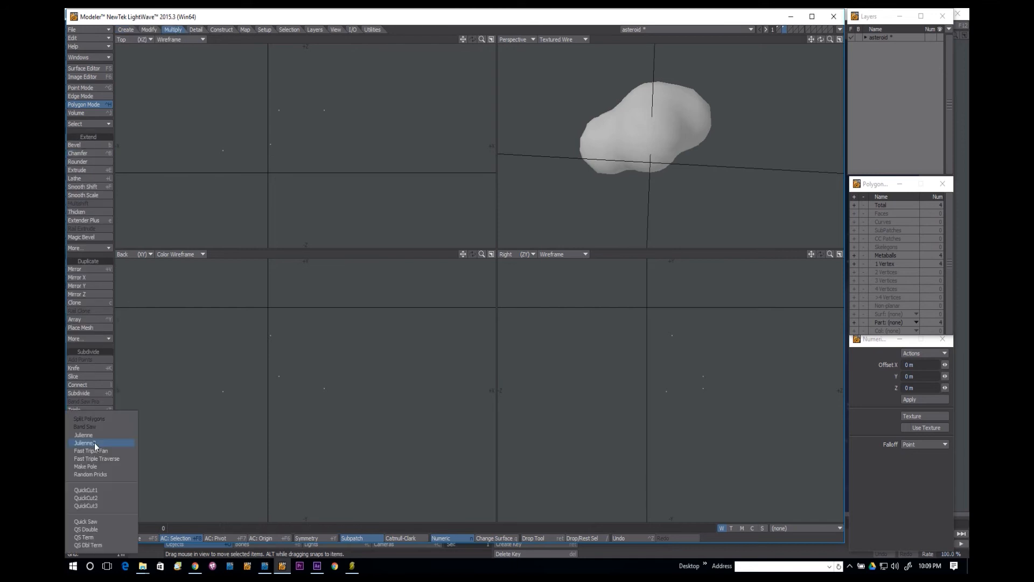
{"action": "left_click", "coordinate": [198, 30]}
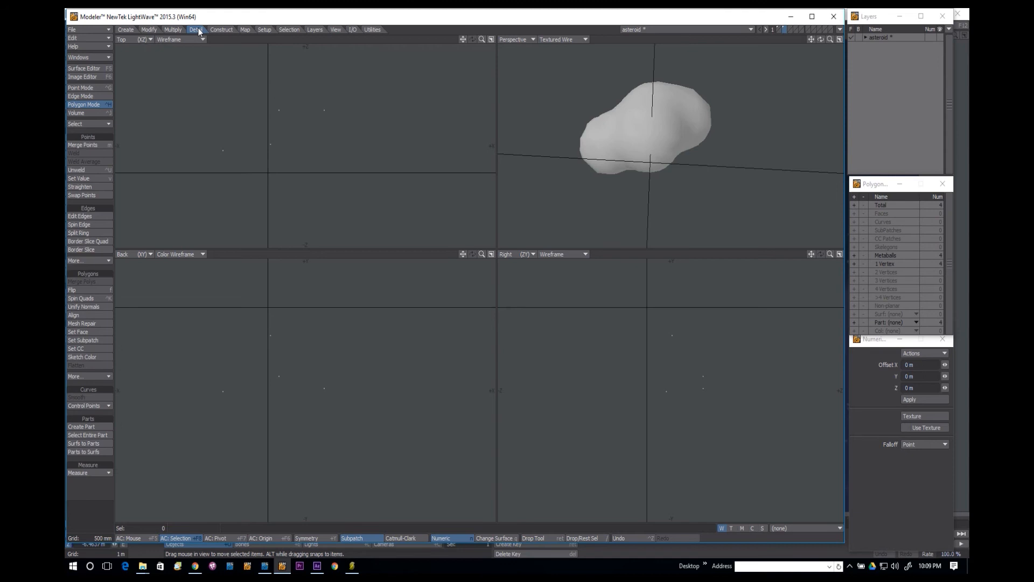
{"action": "left_click", "coordinate": [147, 31]}
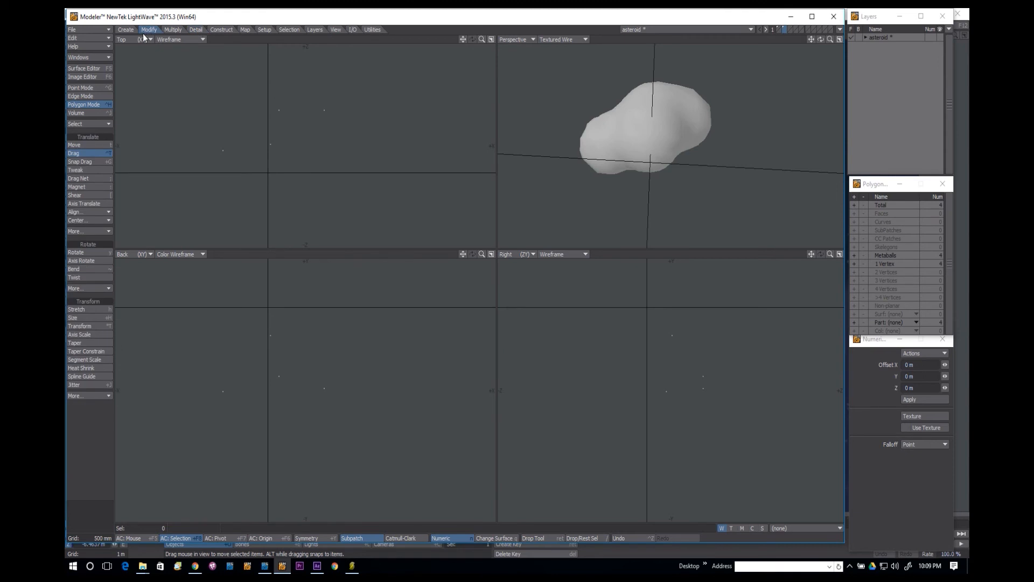
{"action": "left_click", "coordinate": [213, 33]}
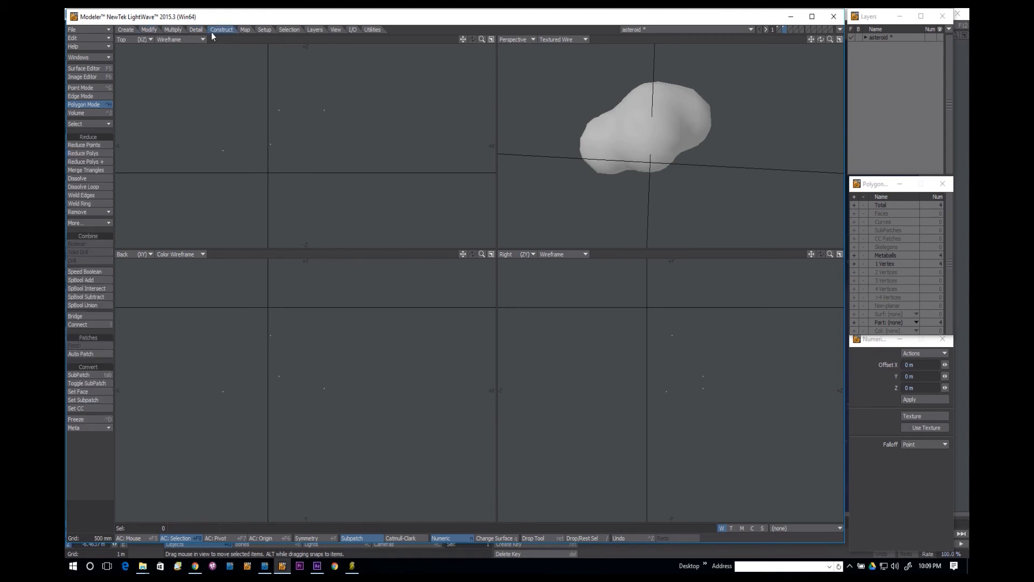
{"action": "left_click", "coordinate": [100, 417]}
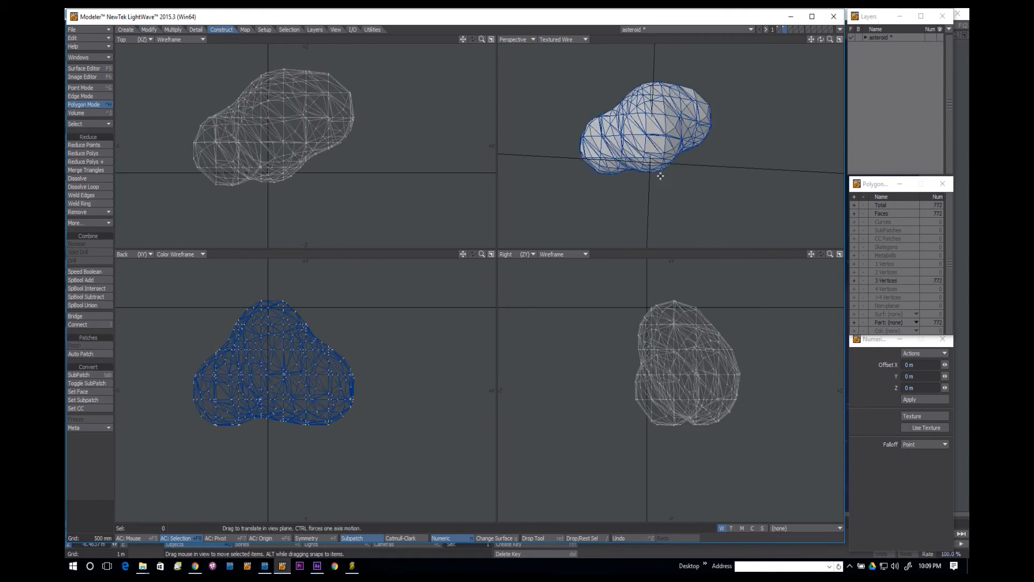
Reduce the frozen mesh with Reduce Polys +, using a goal of 0.25 and the Optimal vertex placement policy.
{"action": "left_click_drag", "start_coordinate": [645, 129], "coordinate": [688, 169], "text": "alt"}
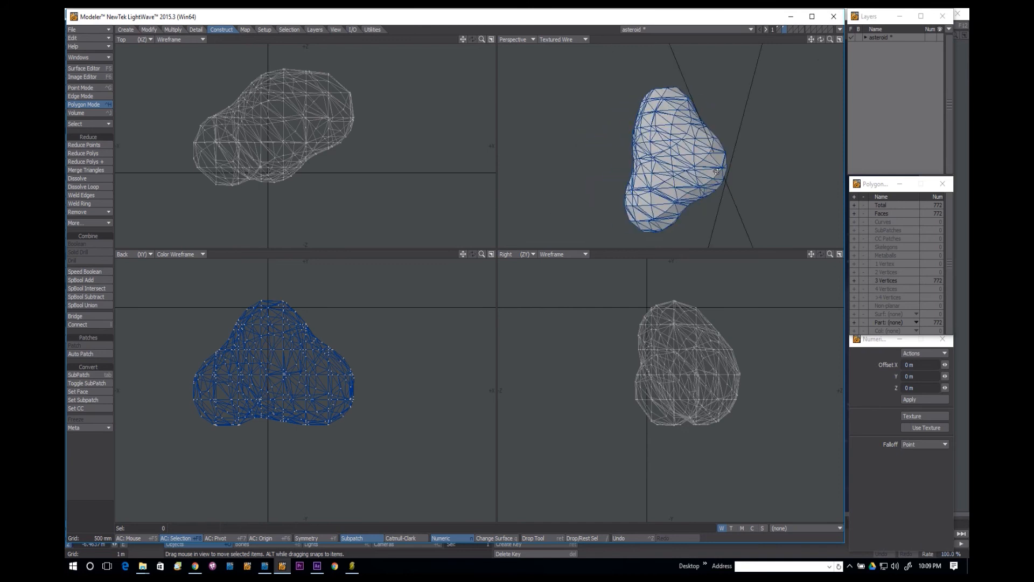
{"action": "left_click", "coordinate": [94, 162]}
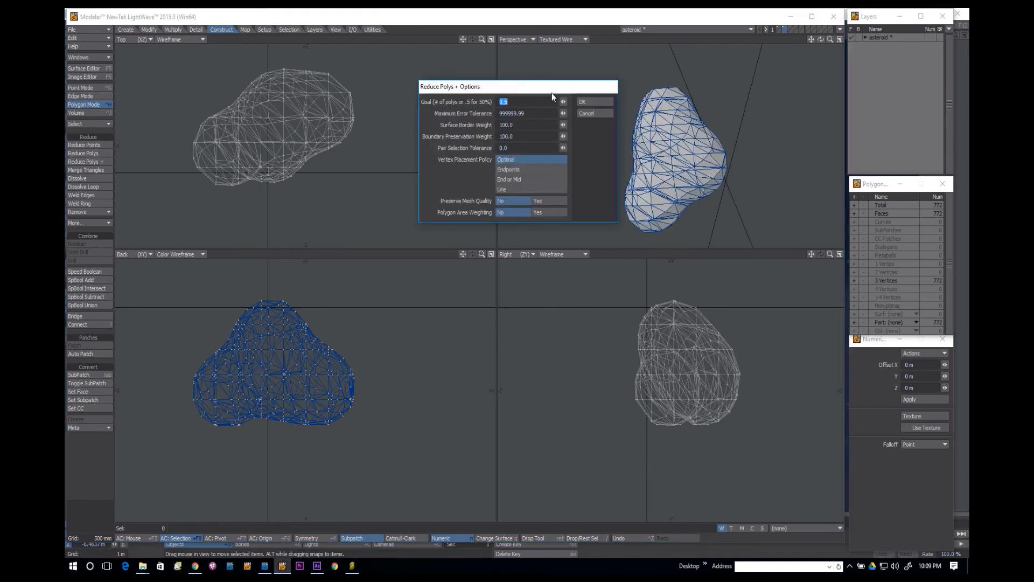
{"action": "type", "text": ".25"}
{"action": "key", "text": "Tab"}
{"action": "key", "text": "Tab"}
{"action": "left_click", "coordinate": [589, 104]}
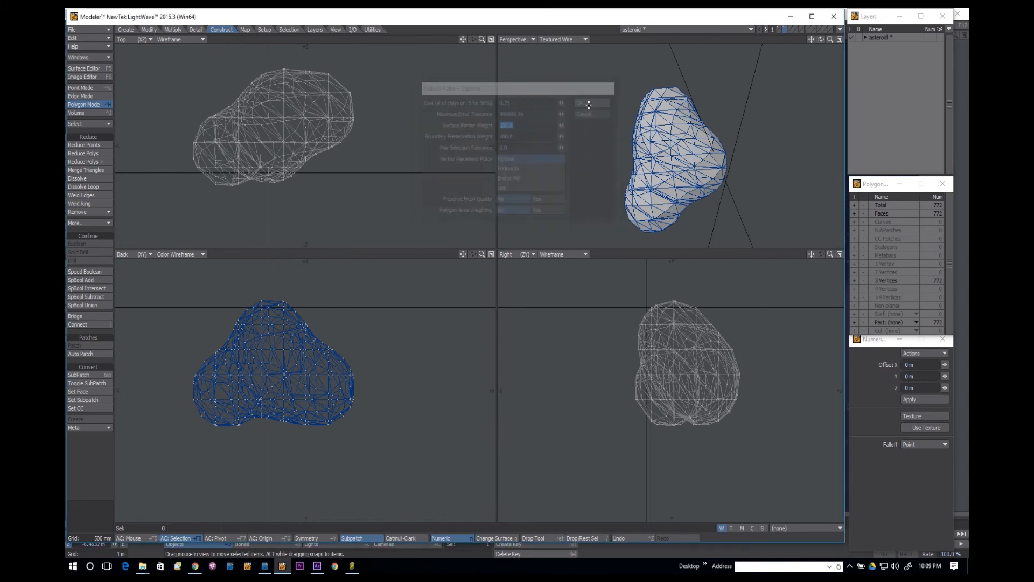
Delete the unreduced mesh from the second layer and return to the reduced copy on the third layer.
{"action": "left_click_drag", "start_coordinate": [767, 60], "coordinate": [797, 123], "text": "alt"}
{"action": "left_click", "coordinate": [786, 29]}
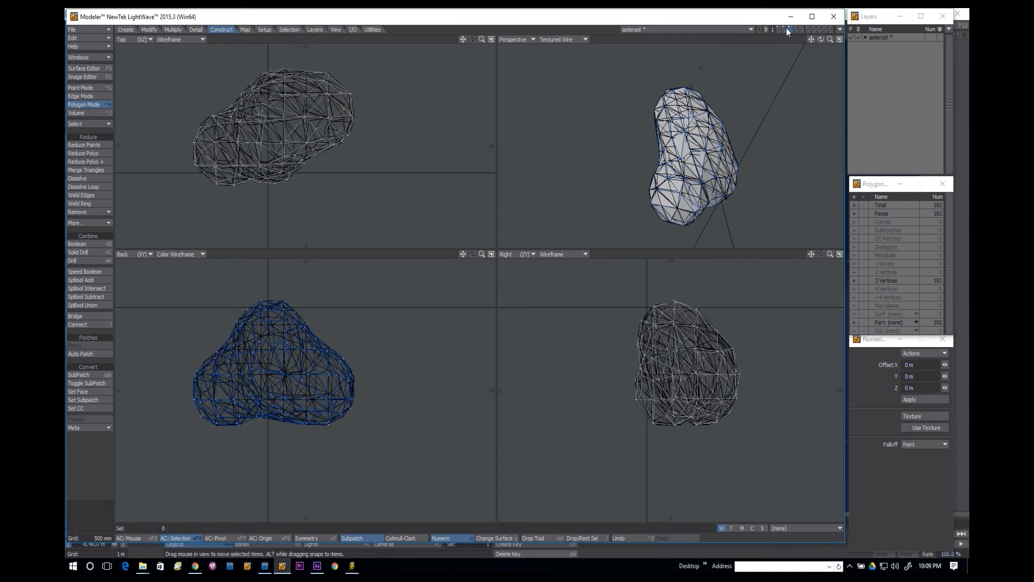
{"action": "left_click", "coordinate": [788, 29]}
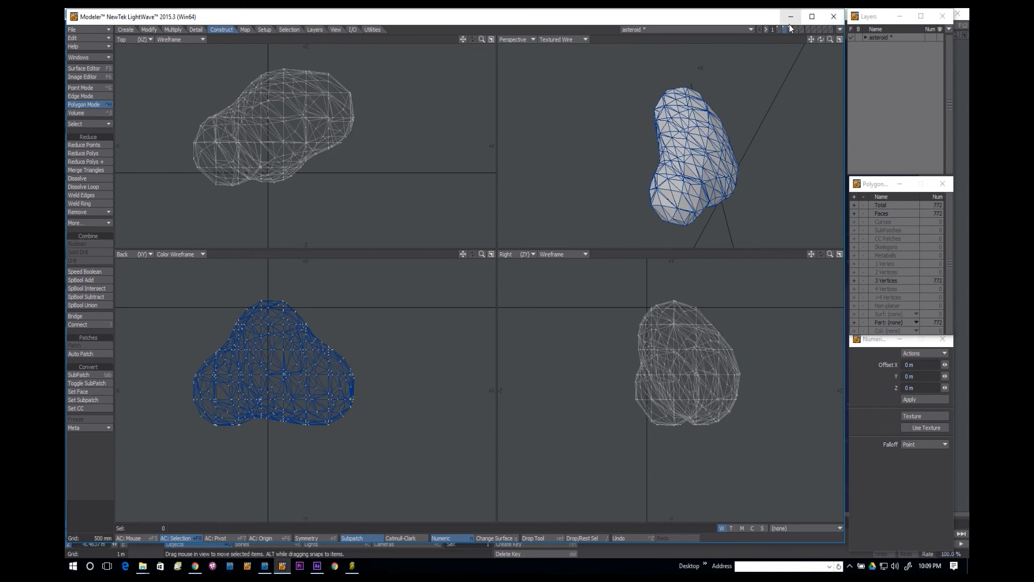
{"action": "key", "text": "Delete"}
{"action": "left_click", "coordinate": [790, 28]}
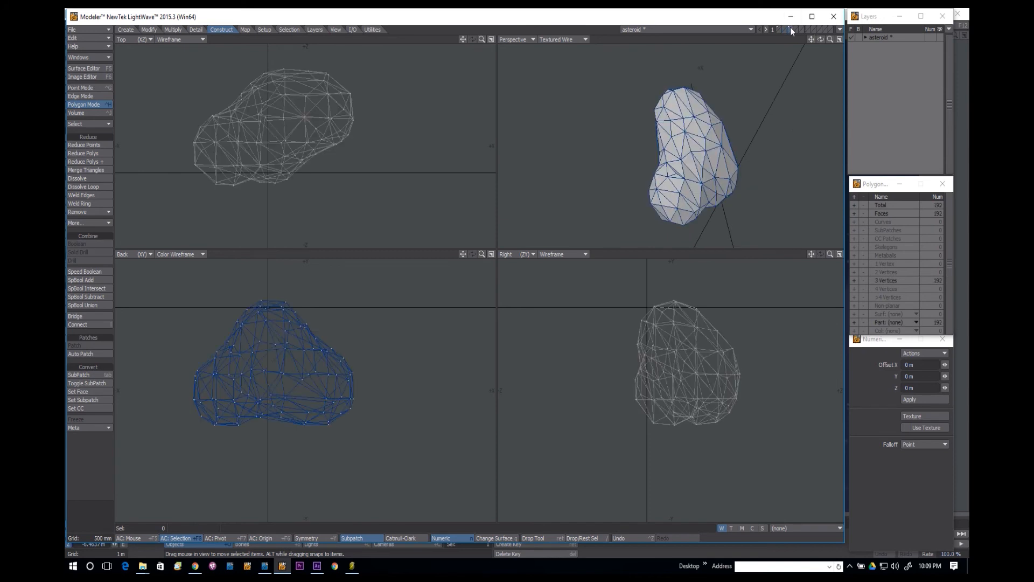
Merge the reduced mesh's triangles into quads and convert the resulting faces to subpatches.
{"action": "left_click_drag", "start_coordinate": [755, 110], "coordinate": [781, 237], "text": "alt"}
{"action": "key", "text": "Tab"}
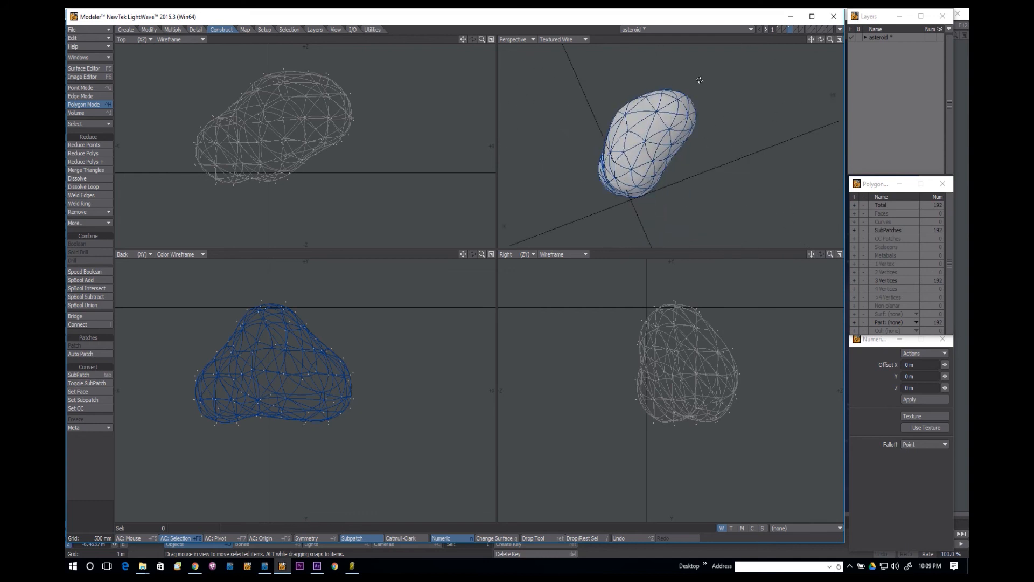
{"action": "left_click", "coordinate": [95, 170]}
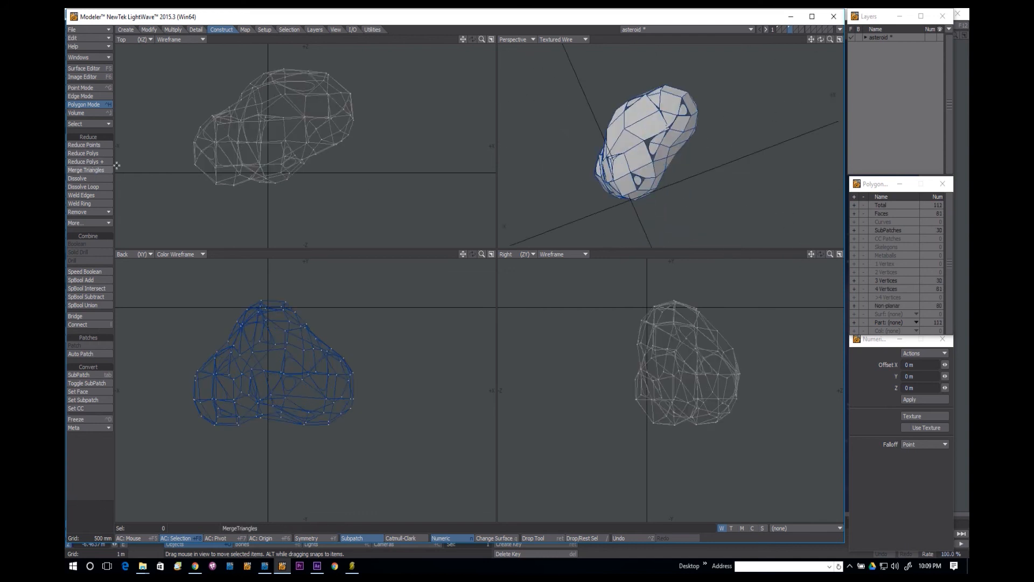
{"action": "left_click", "coordinate": [858, 213]}
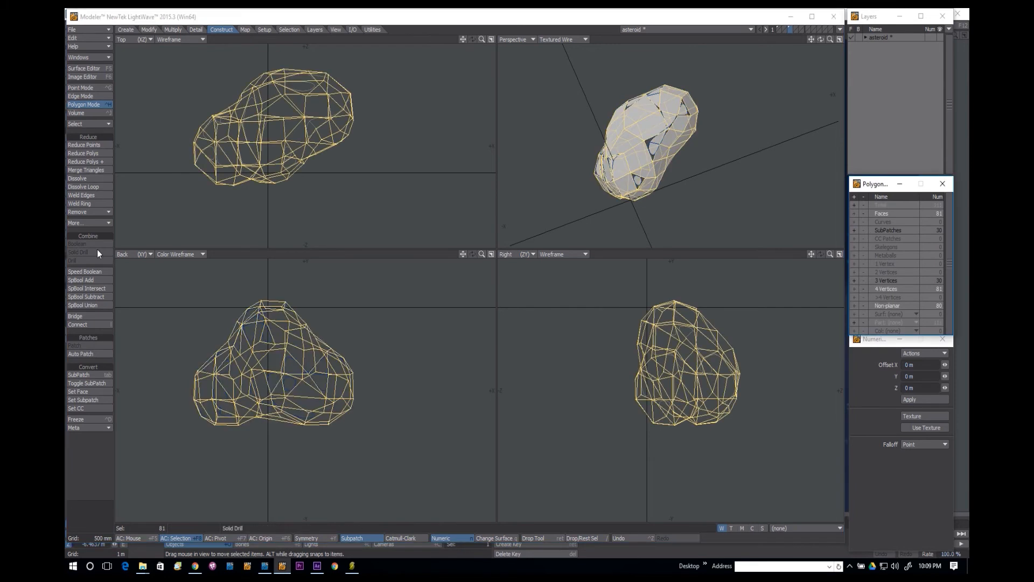
{"action": "left_click", "coordinate": [88, 376]}
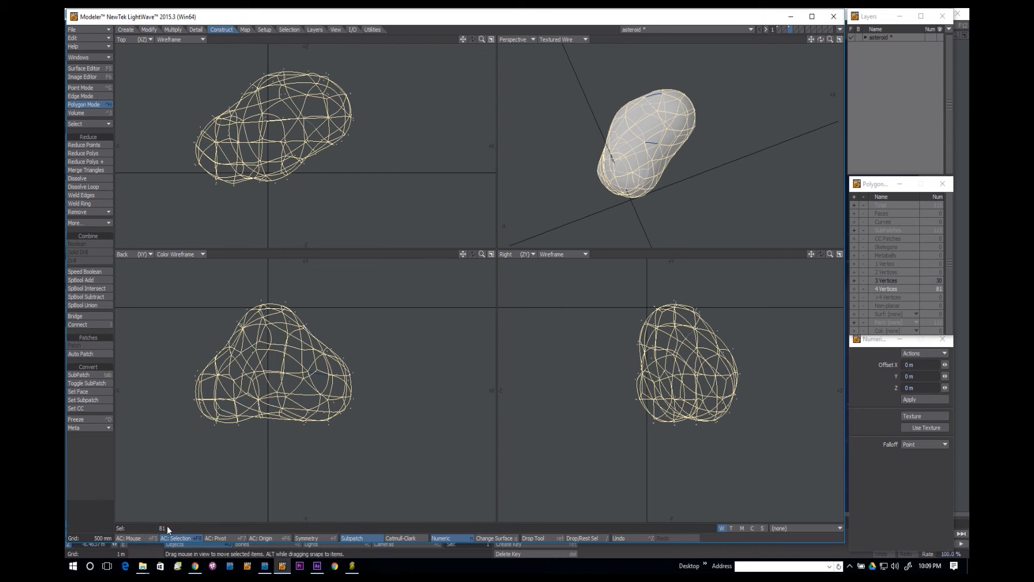
Save the asteroid object and send it to Layout.
{"action": "left_click_drag", "start_coordinate": [772, 116], "coordinate": [679, 149], "text": "alt"}
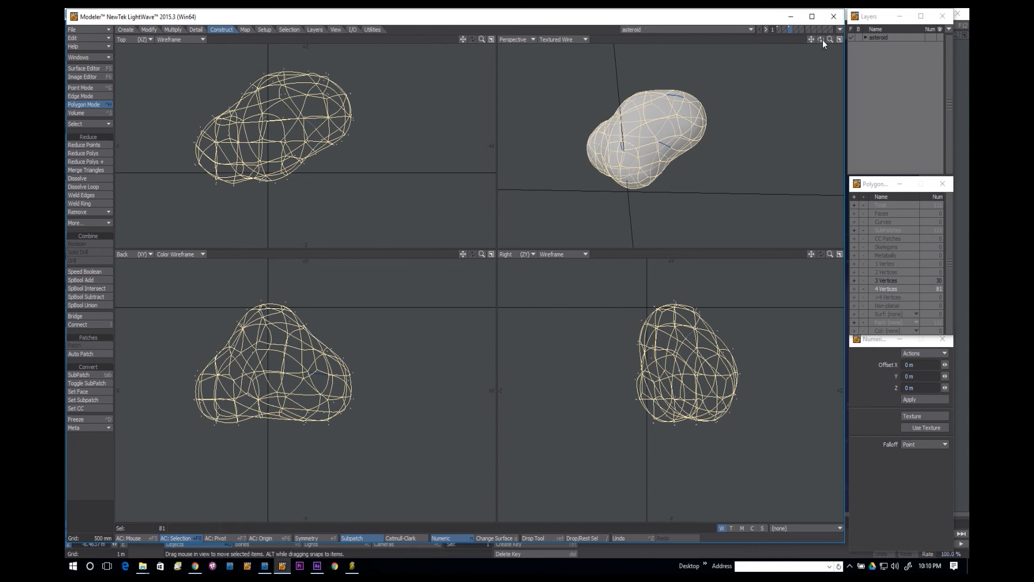
{"action": "left_click", "coordinate": [839, 30]}
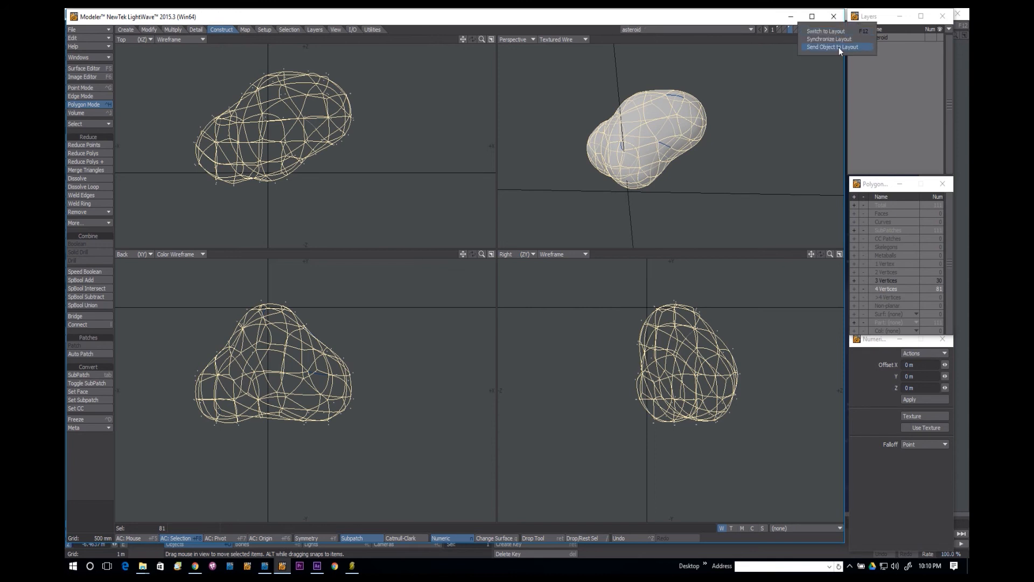
{"action": "left_click", "coordinate": [839, 47]}
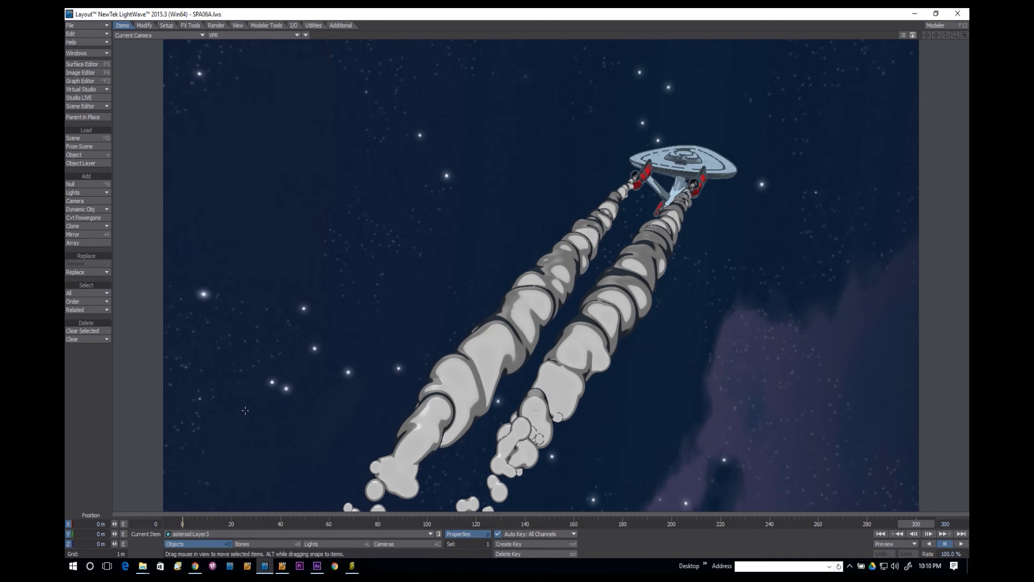
Show the scene in Perspective view and move the third-layer asteroid to about -2.75 m on Y, clear of the first one.
{"action": "left_click", "coordinate": [148, 36]}
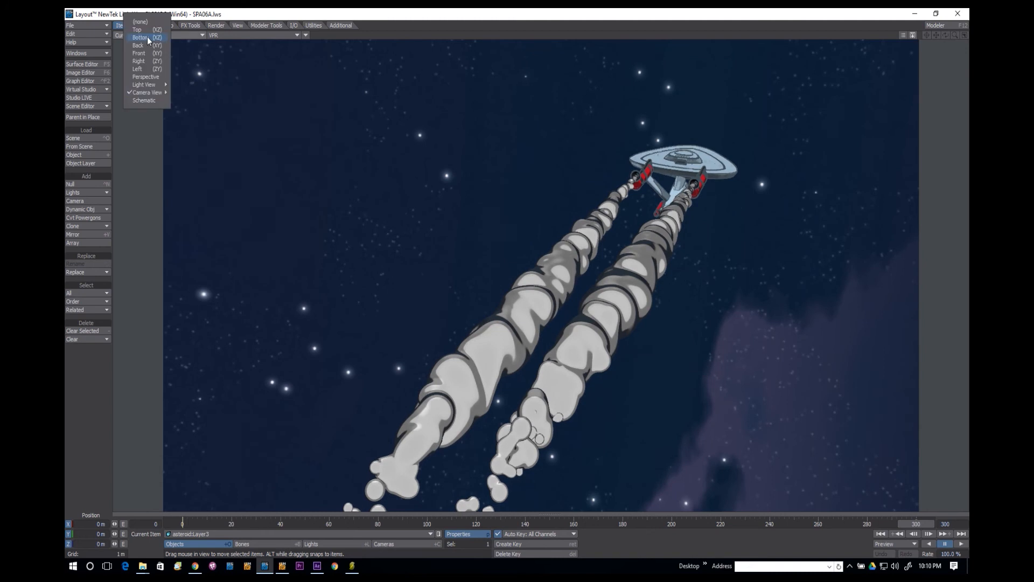
{"action": "left_click", "coordinate": [143, 77]}
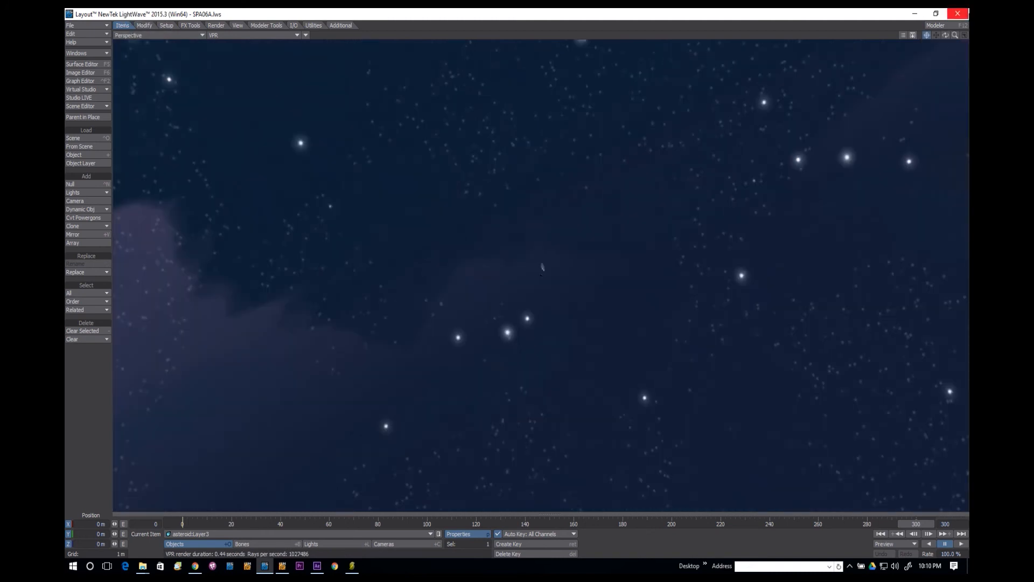
{"action": "left_click_drag", "start_coordinate": [955, 35], "coordinate": [692, 216]}
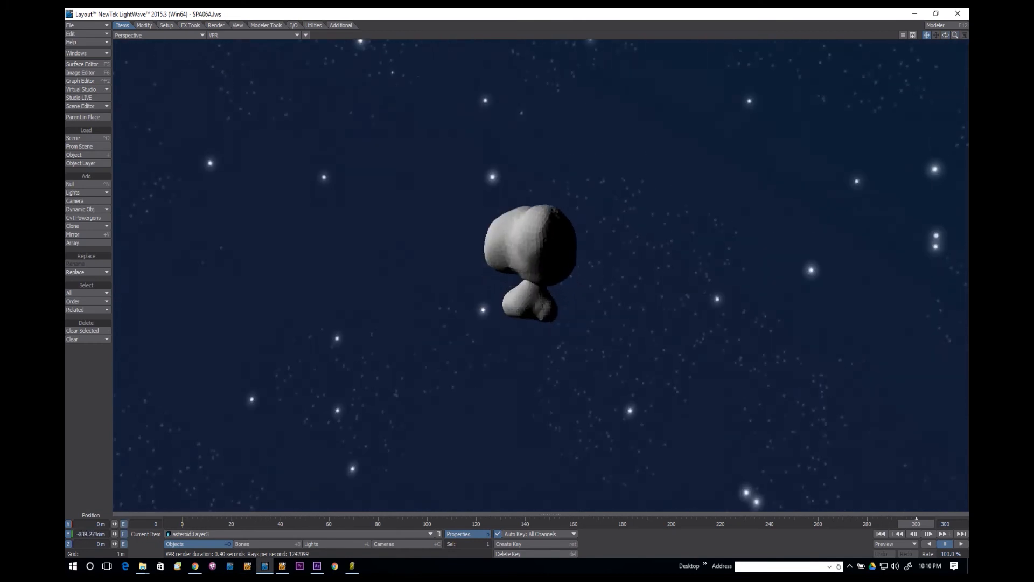
{"action": "left_click_drag", "start_coordinate": [531, 272], "coordinate": [233, 190]}
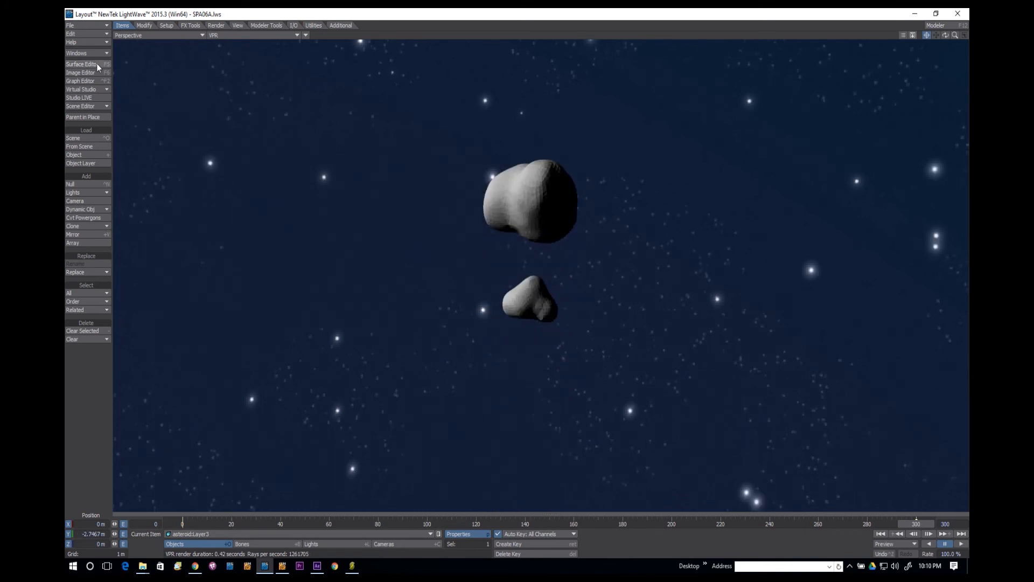
Return to Modeler and assign a surface named asteroid to the selected polygons on the third layer.
{"action": "left_click", "coordinate": [935, 25]}
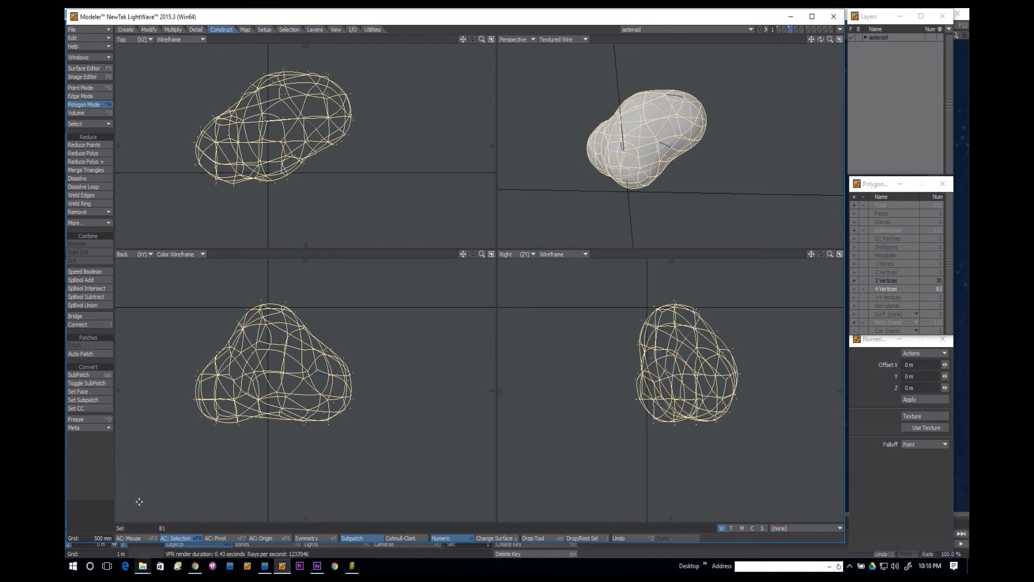
{"action": "type", "text": "q"}
{"action": "type", "text": "aster"}
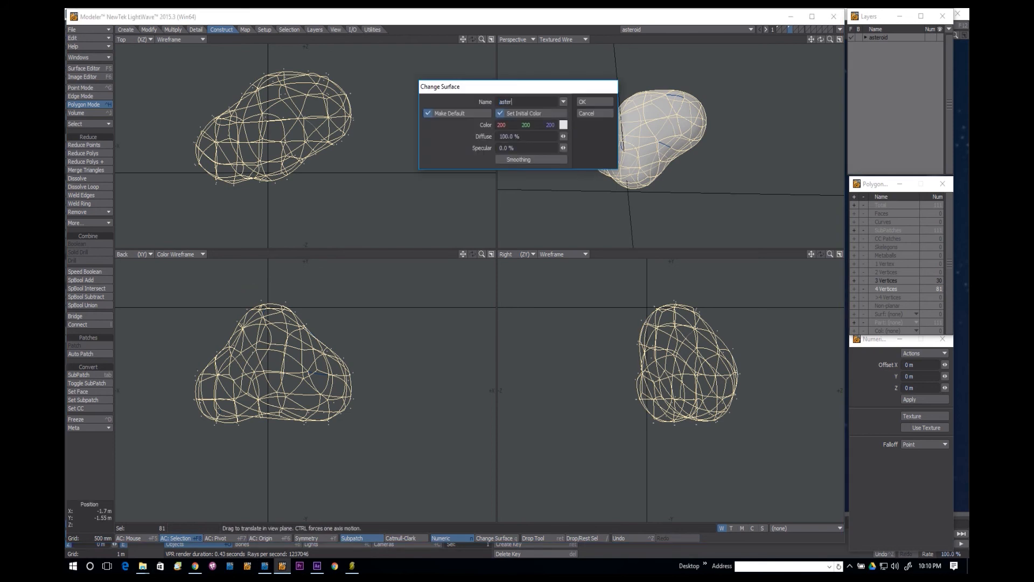
{"action": "type", "text": "oid"}
{"action": "key", "text": "Return"}
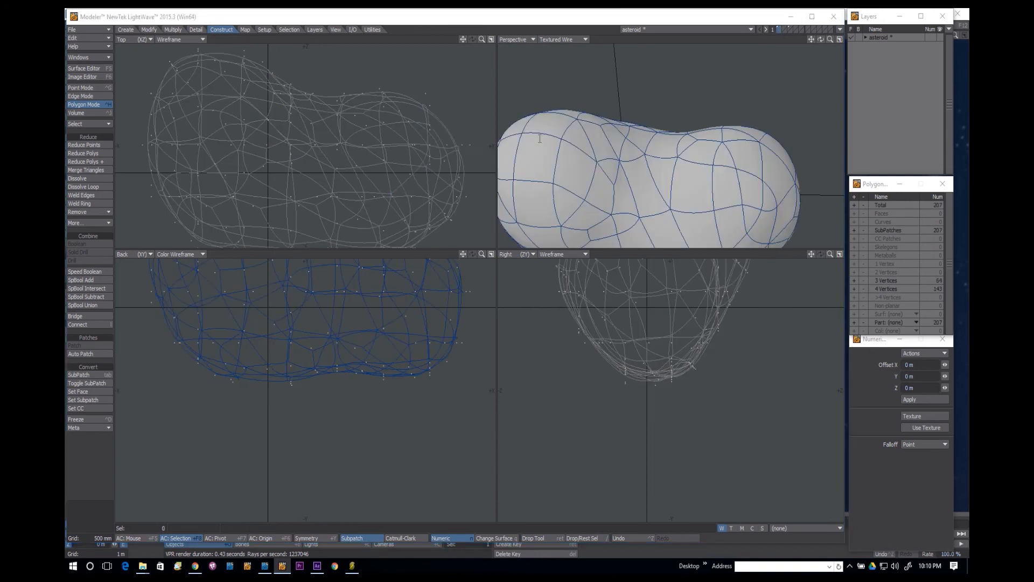
Assign the asteroid surface to the first layer's mesh and save the object.
{"action": "key", "text": "q"}
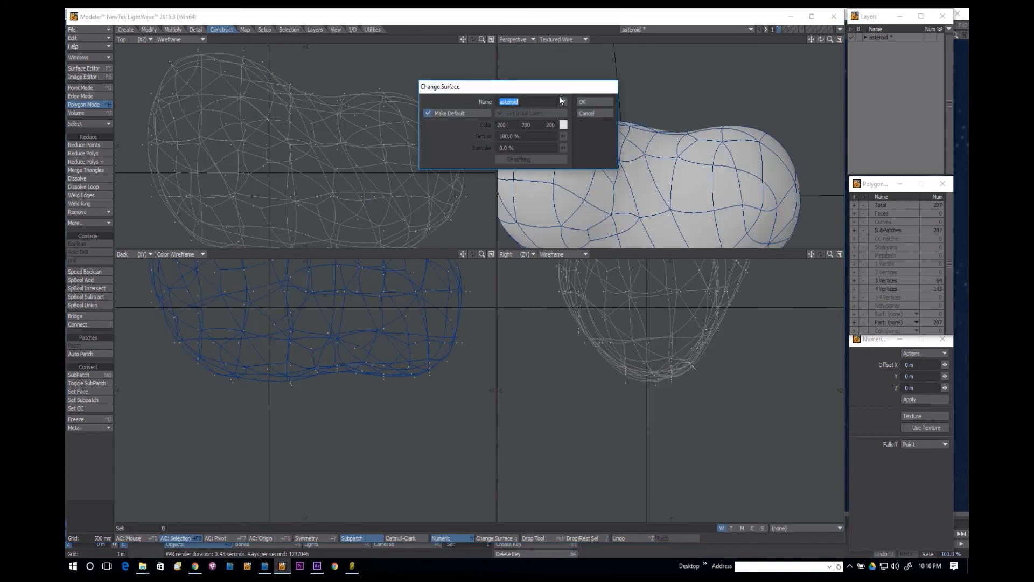
{"action": "left_click", "coordinate": [591, 100]}
{"action": "key", "text": "s"}
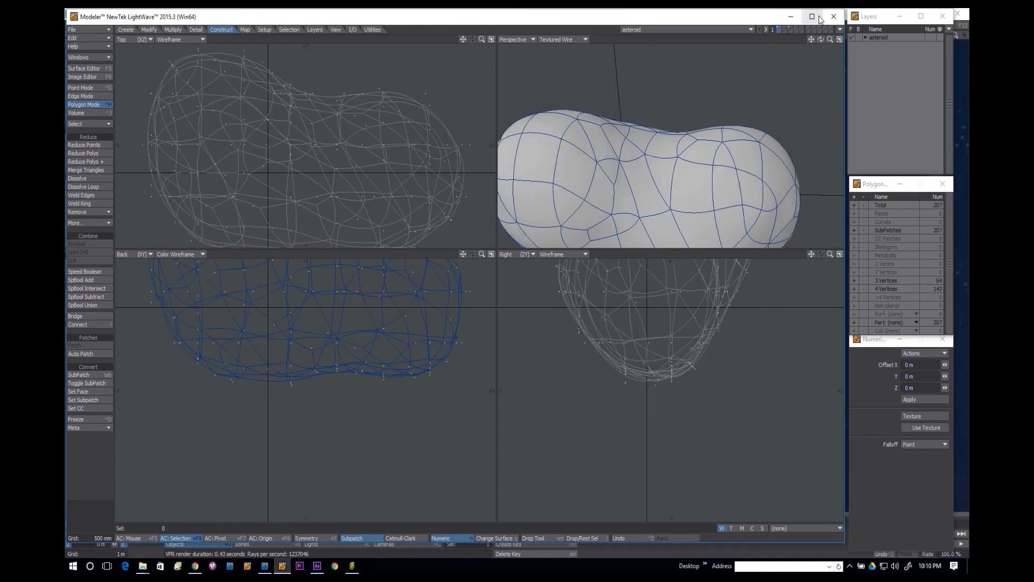
Switch back to Layout to continue with the resurfaced asteroids.
{"action": "left_click", "coordinate": [841, 29]}
{"action": "left_click", "coordinate": [830, 34]}
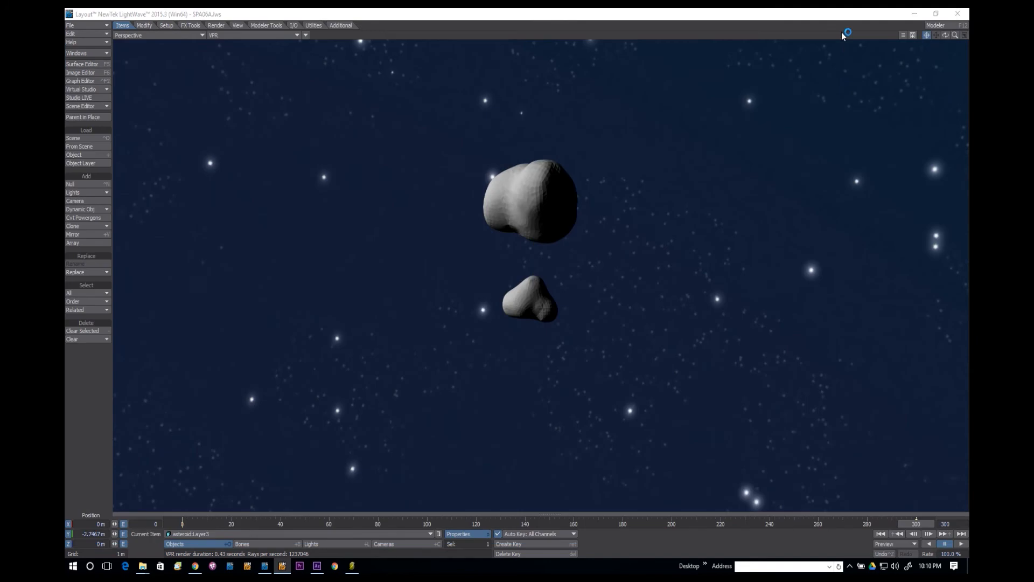
Open the asteroid surface for editing and enable Smoothing on it.
{"action": "left_click", "coordinate": [81, 64]}
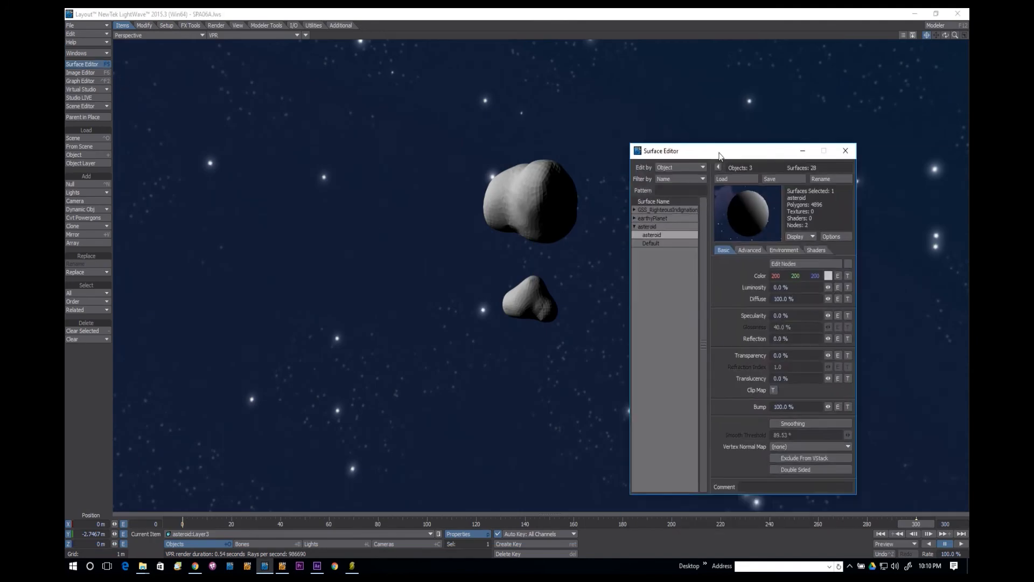
{"action": "left_click", "coordinate": [808, 383]}
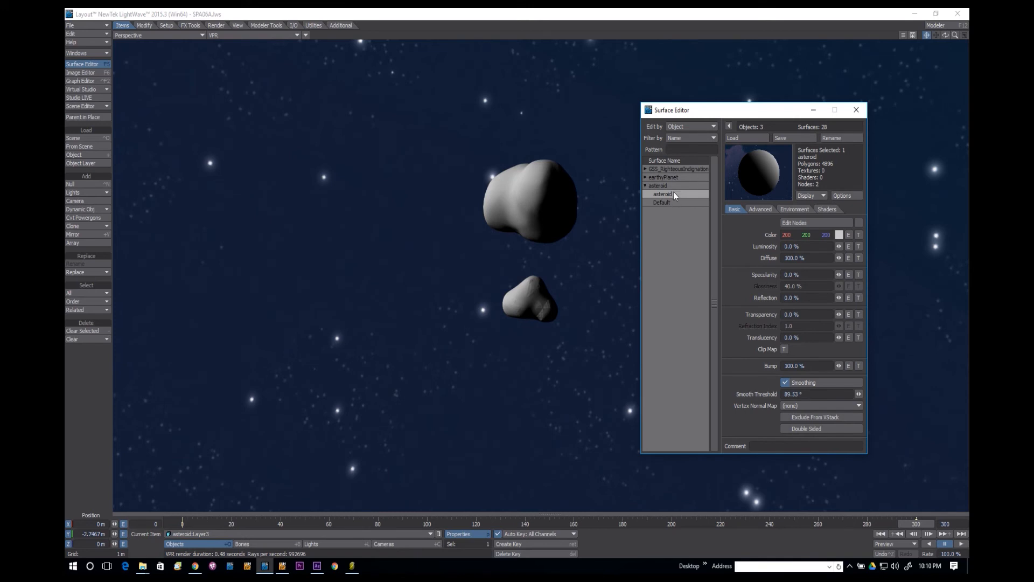
{"action": "left_click", "coordinate": [544, 312]}
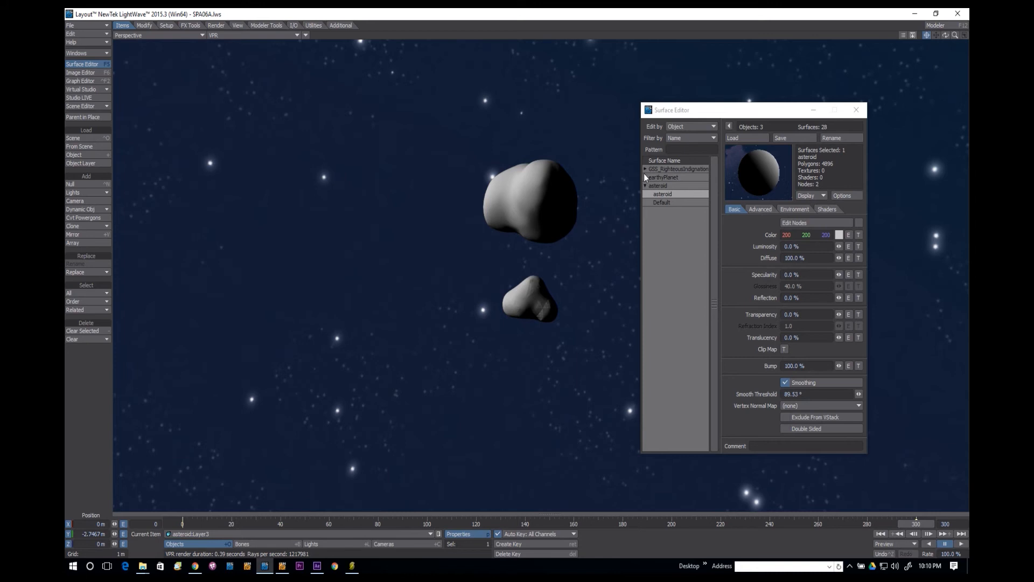
Add the Super Cel Shader to the asteroid surface.
{"action": "left_click", "coordinate": [830, 212]}
{"action": "left_click", "coordinate": [771, 223]}
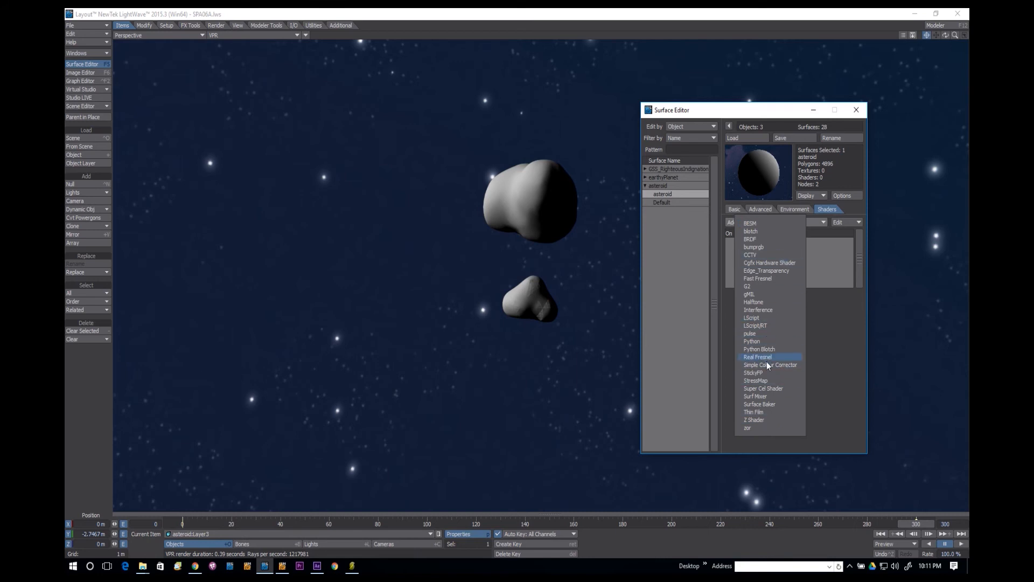
{"action": "left_click", "coordinate": [768, 389]}
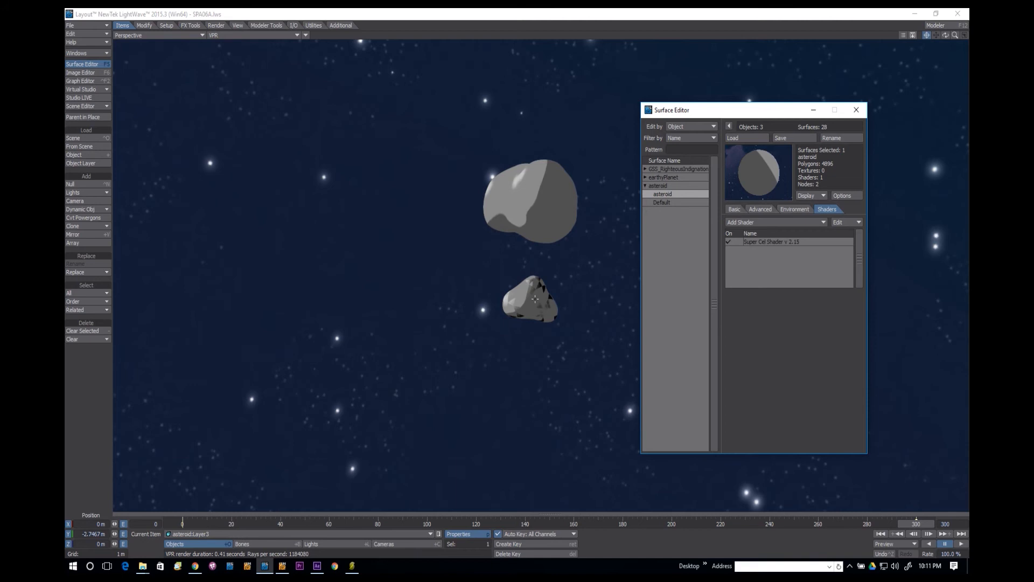
Switch to Modeler and merge the points of the third-layer asteroid using a fixed distance of 250 mm.
{"action": "left_click", "coordinate": [946, 26]}
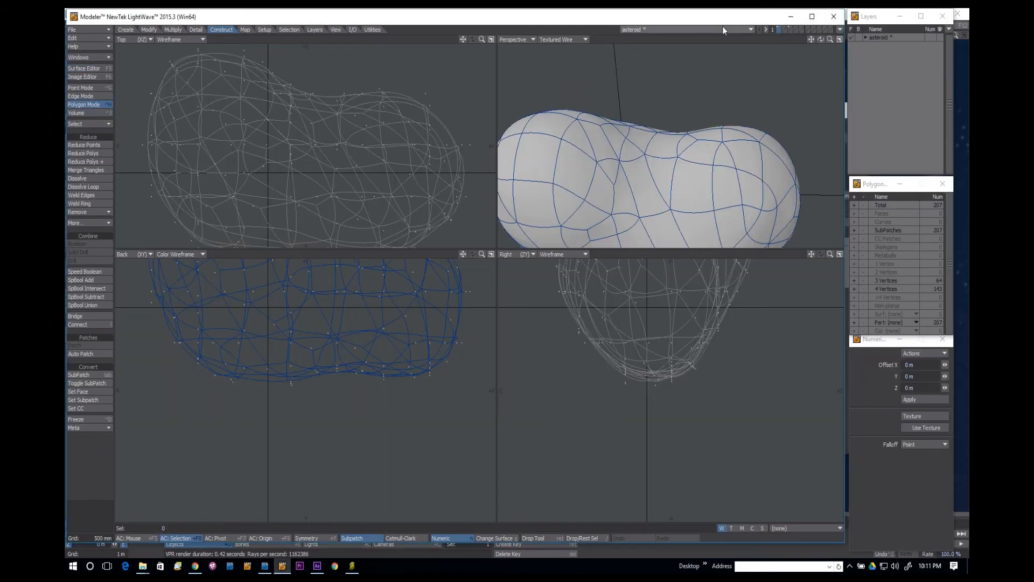
{"action": "left_click", "coordinate": [788, 29]}
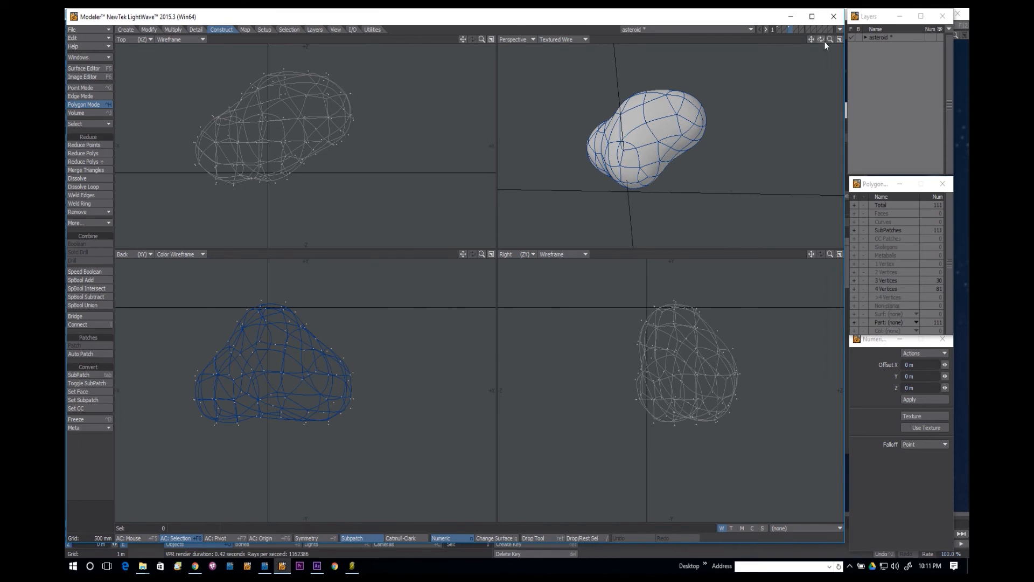
{"action": "left_click_drag", "start_coordinate": [824, 41], "coordinate": [917, 56]}
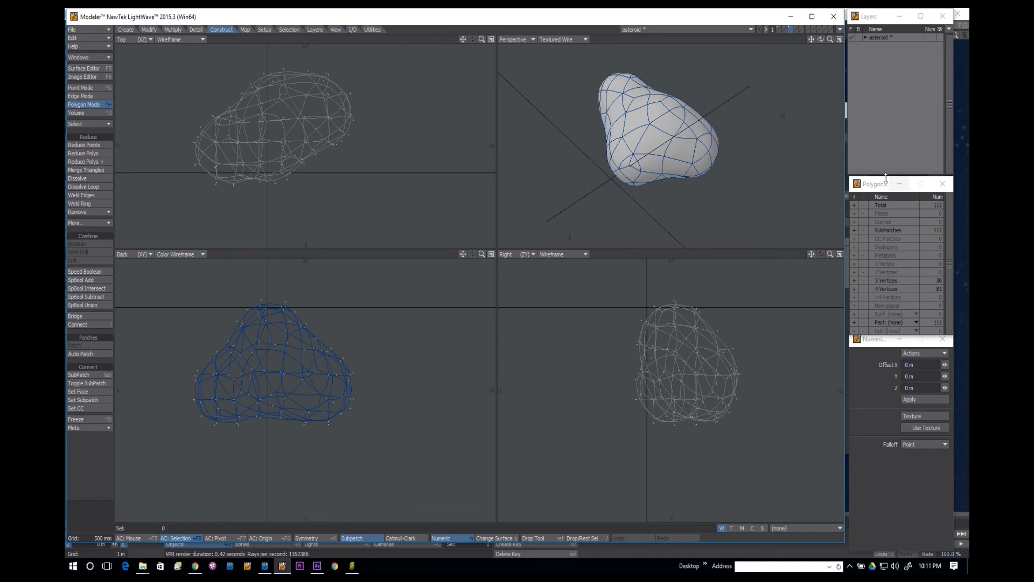
{"action": "key", "text": "m"}
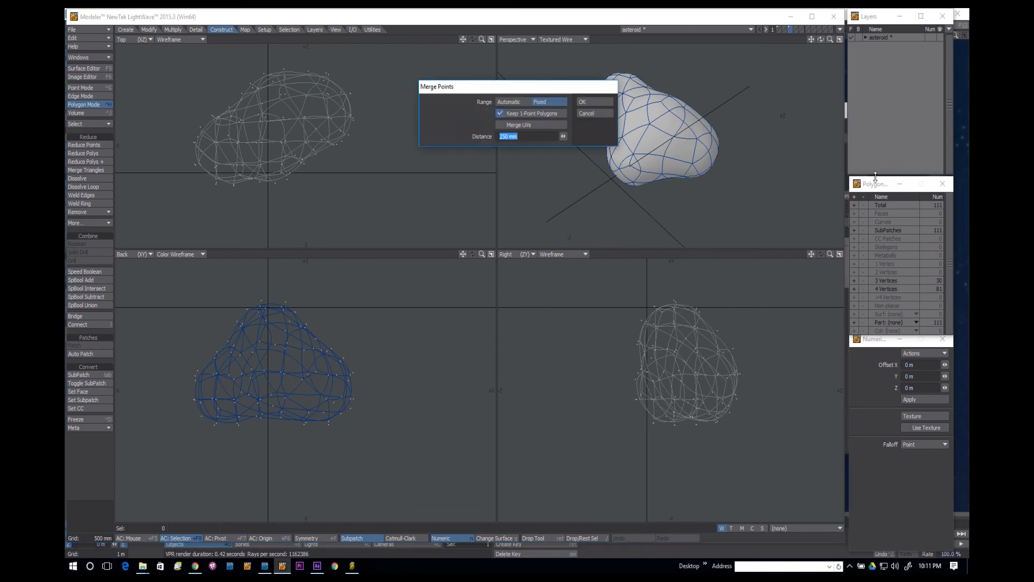
{"action": "key", "text": "Return"}
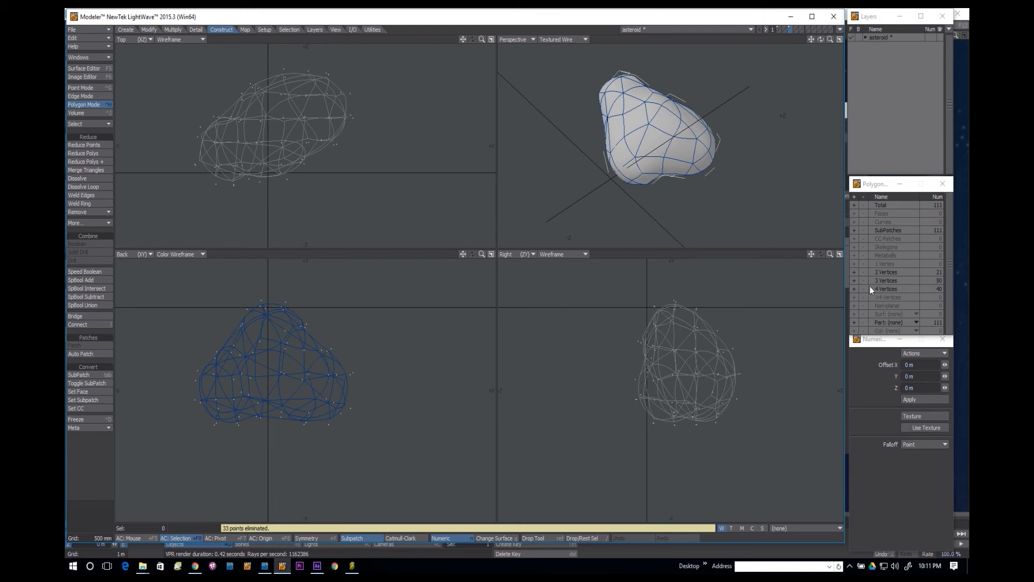
Delete the two-vertex polygons from the third-layer mesh and save the object before switching back to Layout.
{"action": "left_click", "coordinate": [857, 271]}
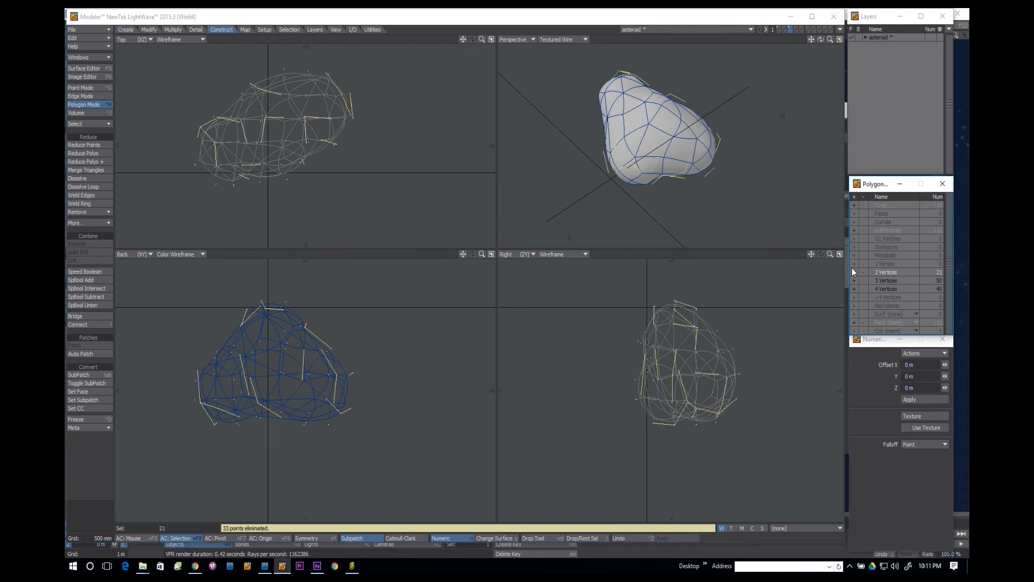
{"action": "key", "text": "Delete"}
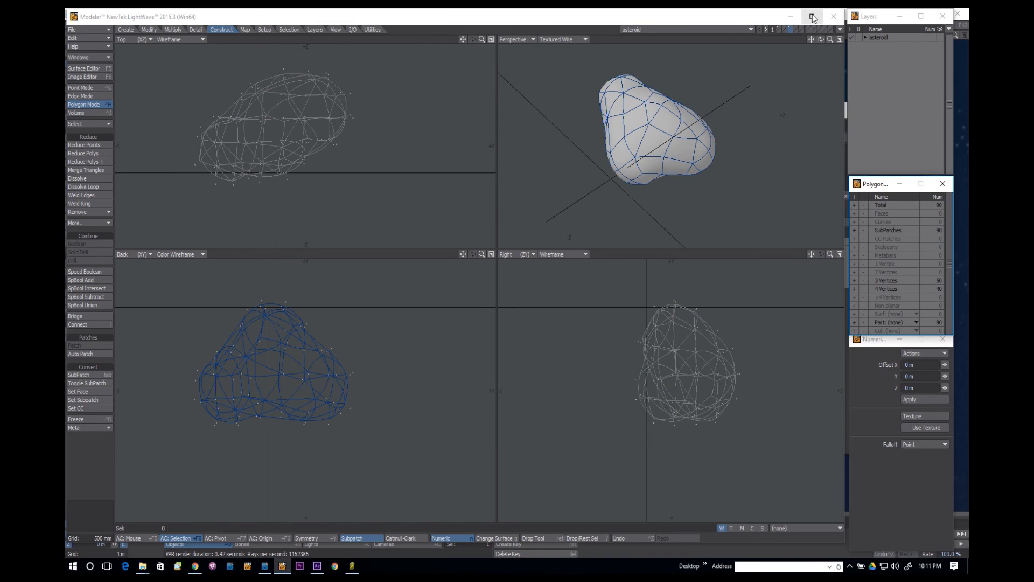
{"action": "left_click", "coordinate": [842, 31]}
{"action": "left_click", "coordinate": [842, 31]}
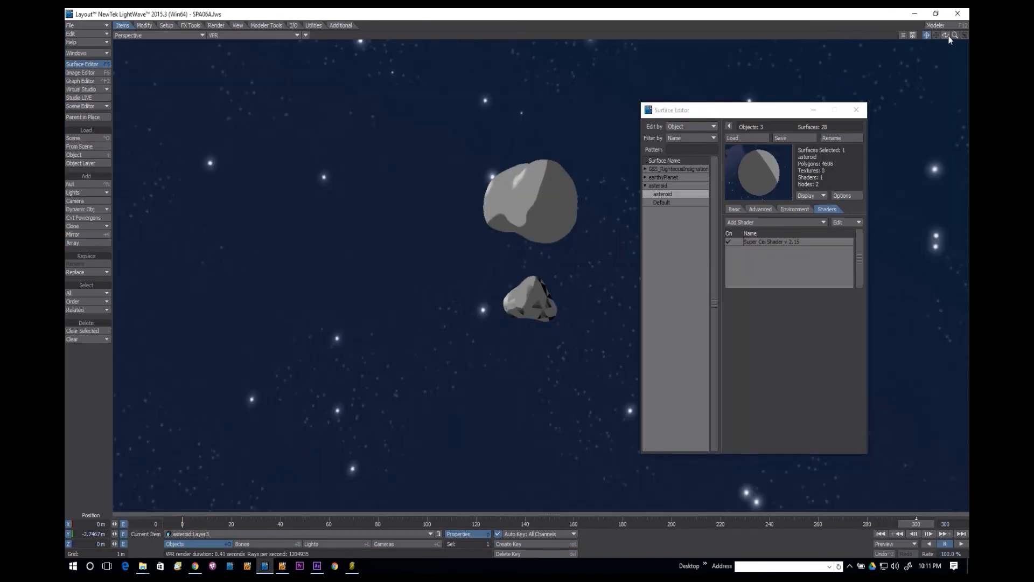
Clear the smaller third-layer asteroid from the scene.
{"action": "left_click_drag", "start_coordinate": [947, 36], "coordinate": [992, 39]}
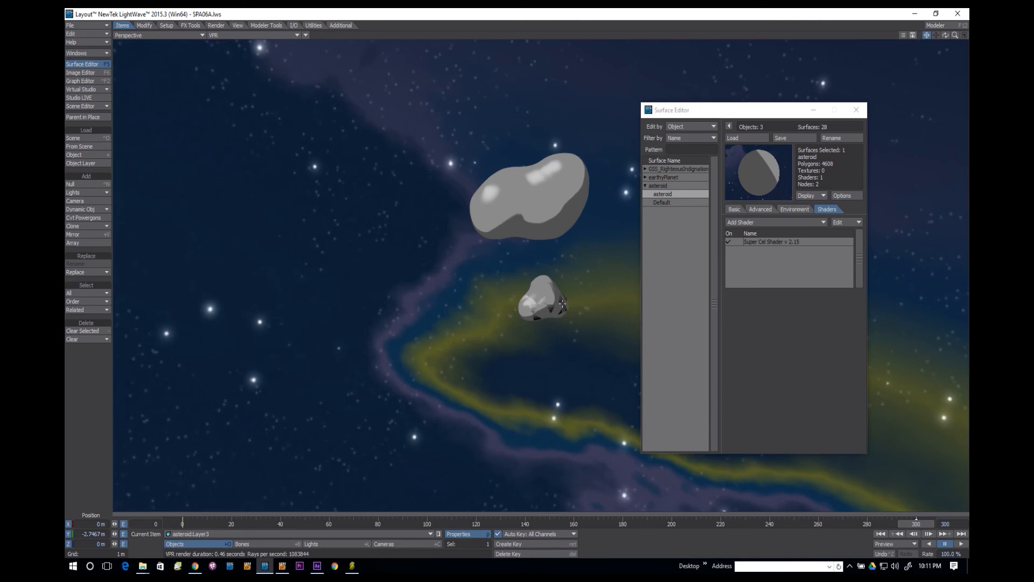
{"action": "key", "text": "minus"}
{"action": "key", "text": "Return"}
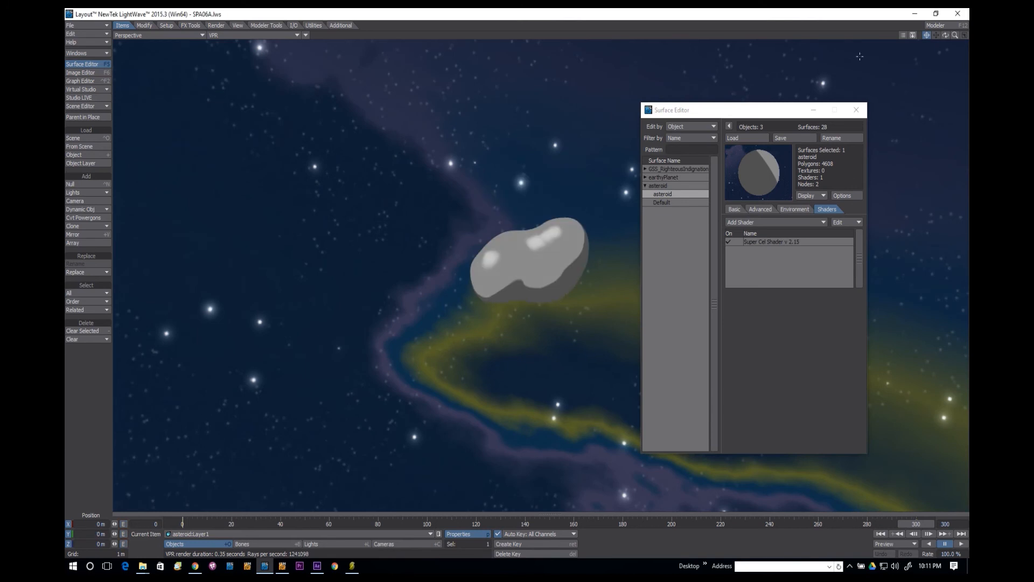
Give the asteroid surface's Diffuse channel a Turbulence procedural texture.
{"action": "left_click", "coordinate": [736, 210]}
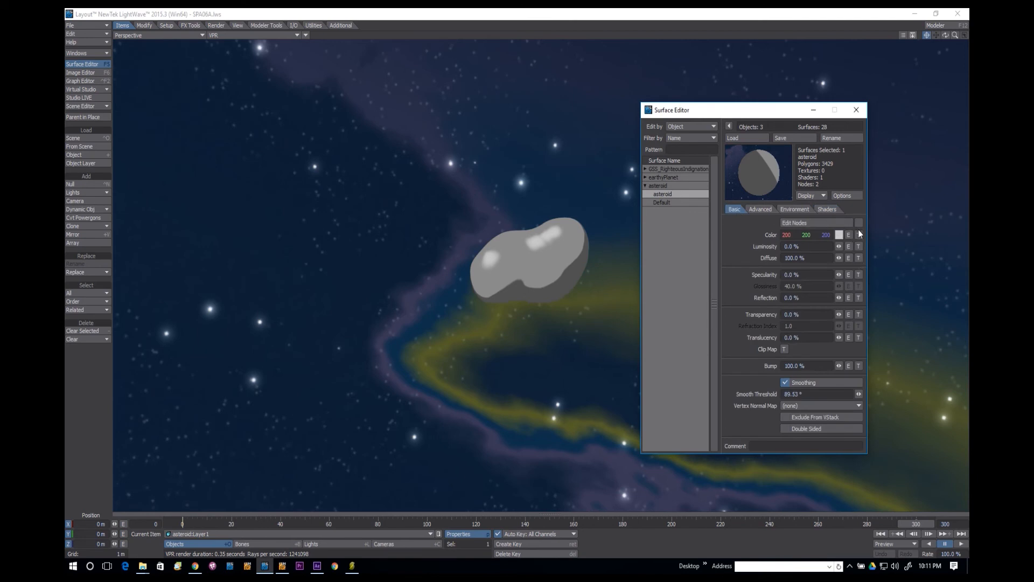
{"action": "left_click", "coordinate": [858, 260]}
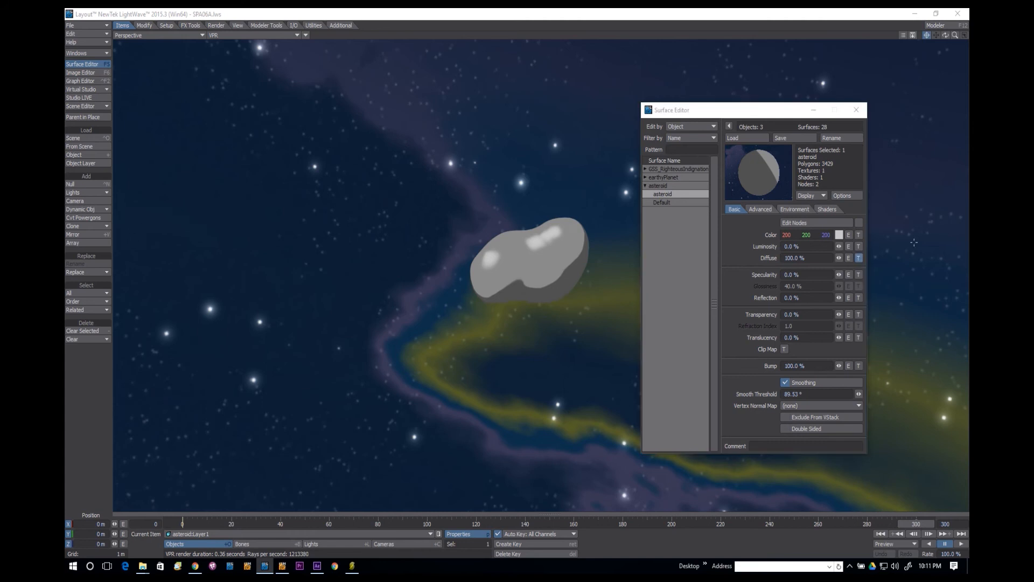
{"action": "left_click_drag", "start_coordinate": [852, 178], "coordinate": [251, 139]}
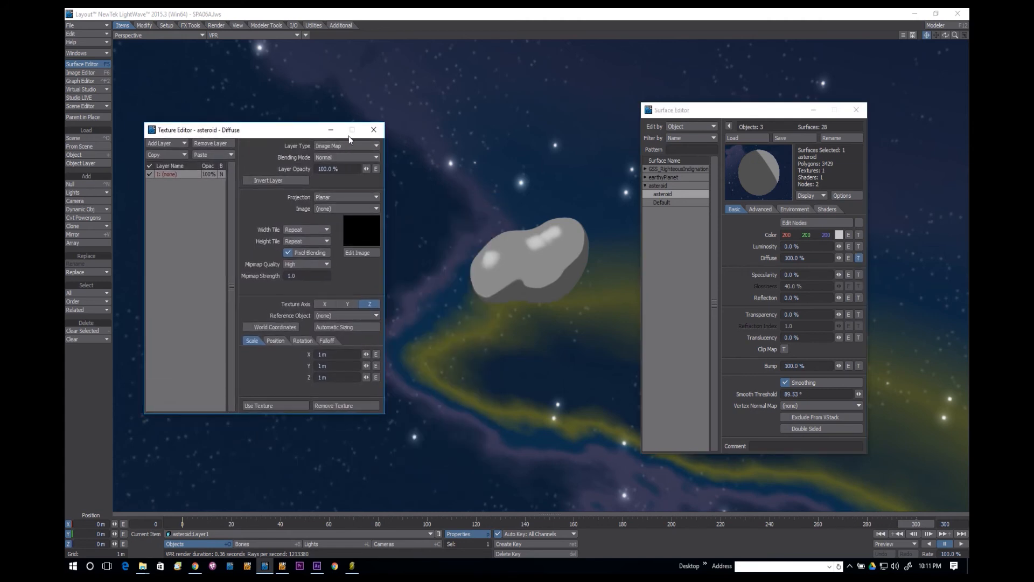
{"action": "left_click", "coordinate": [343, 147]}
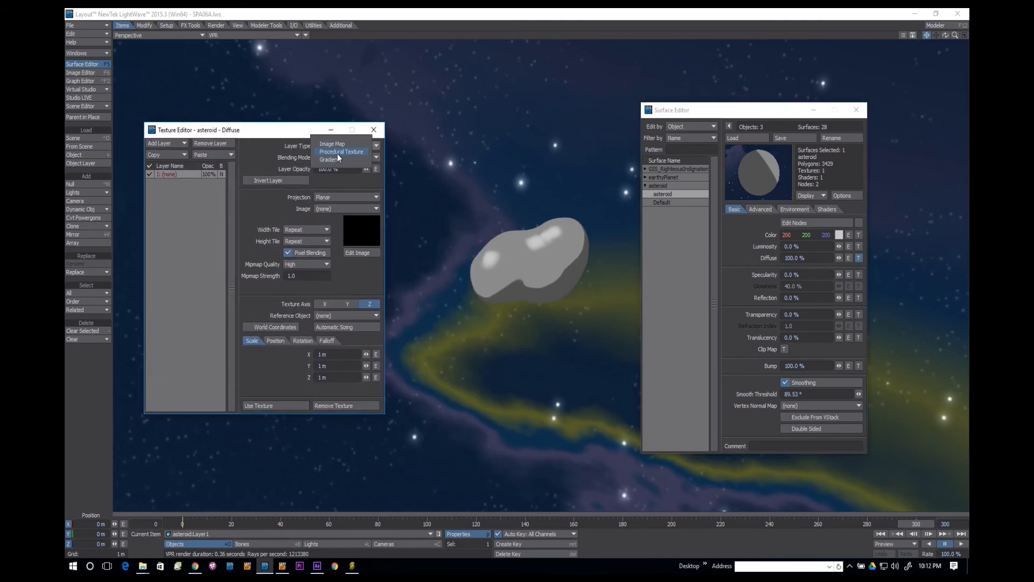
{"action": "left_click", "coordinate": [337, 153]}
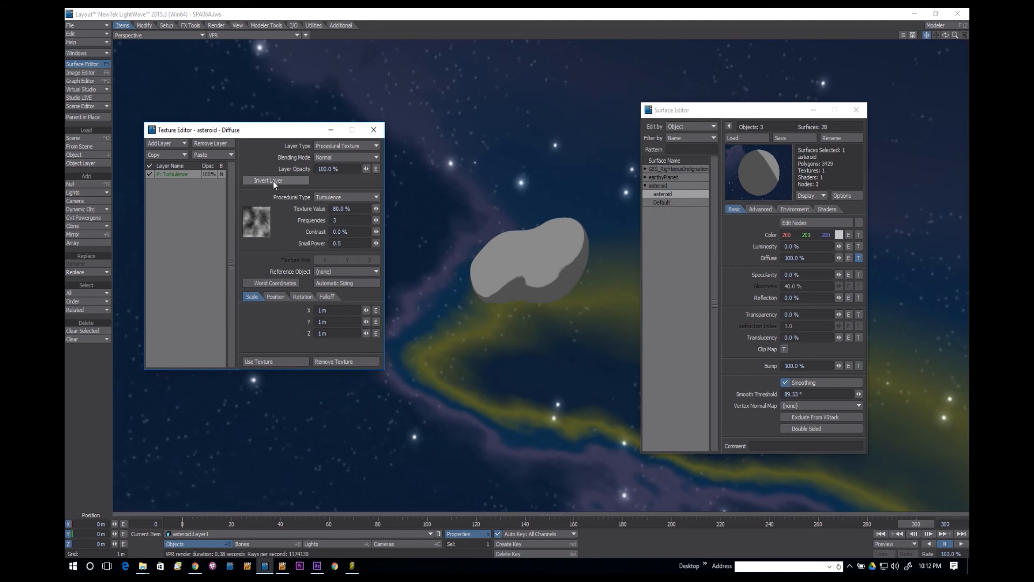
Set the diffuse Turbulence layer to 97.5% opacity and 100% texture value, and switch the layer off.
{"action": "left_click_drag", "start_coordinate": [365, 169], "coordinate": [396, 172]}
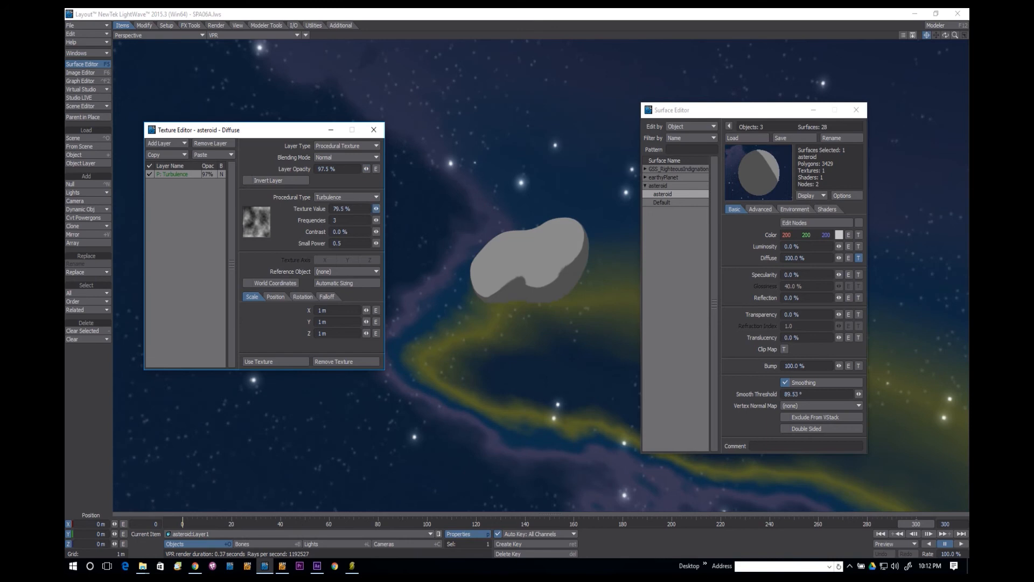
{"action": "left_click_drag", "start_coordinate": [376, 209], "coordinate": [434, 208]}
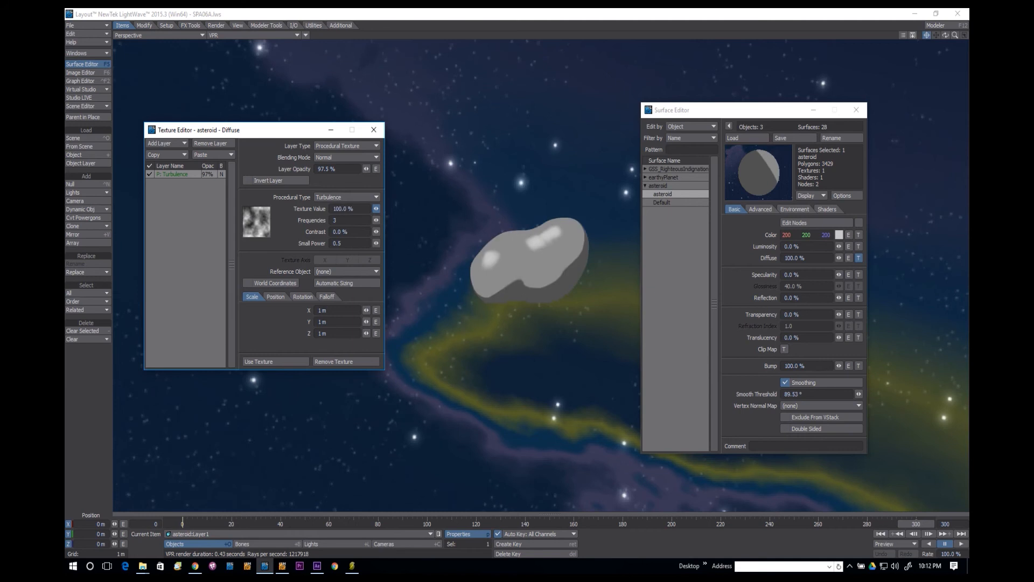
{"action": "left_click", "coordinate": [149, 174]}
Add a Turbulence procedural texture to the asteroid surface's Color channel and set its texture color to 204, 204, 133.
{"action": "left_click", "coordinate": [859, 235]}
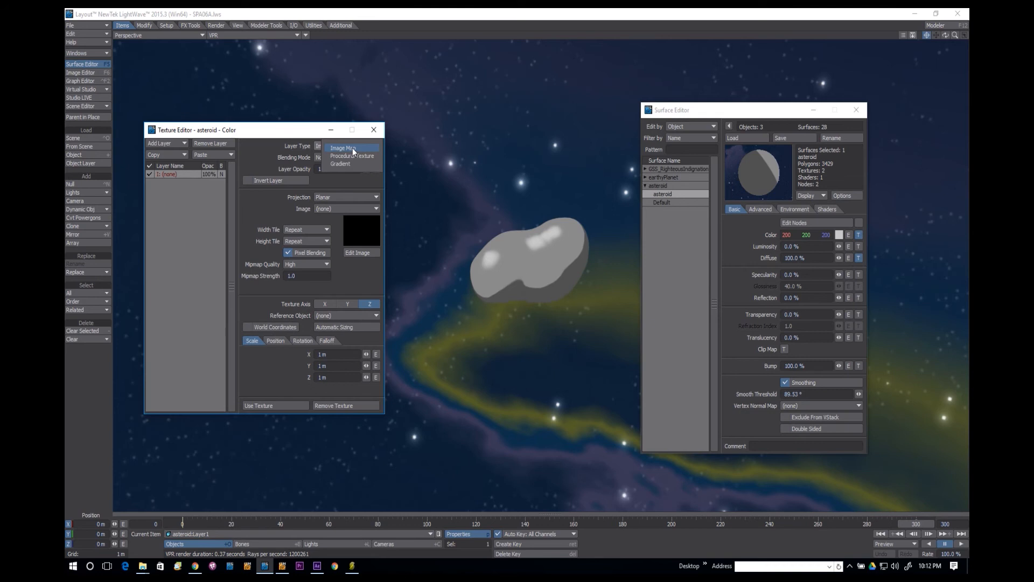
{"action": "left_click", "coordinate": [349, 156]}
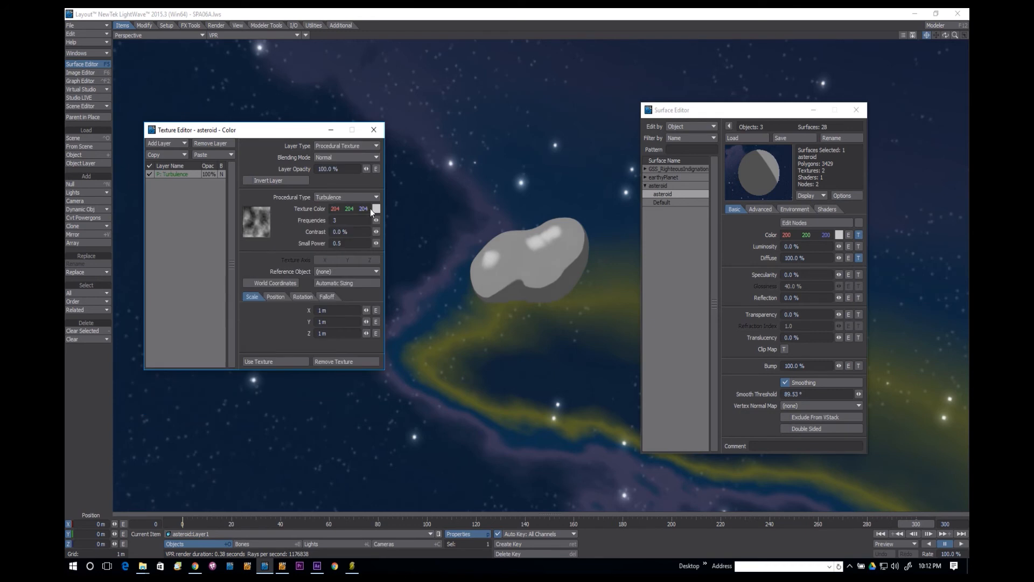
{"action": "left_click_drag", "start_coordinate": [366, 209], "coordinate": [328, 209]}
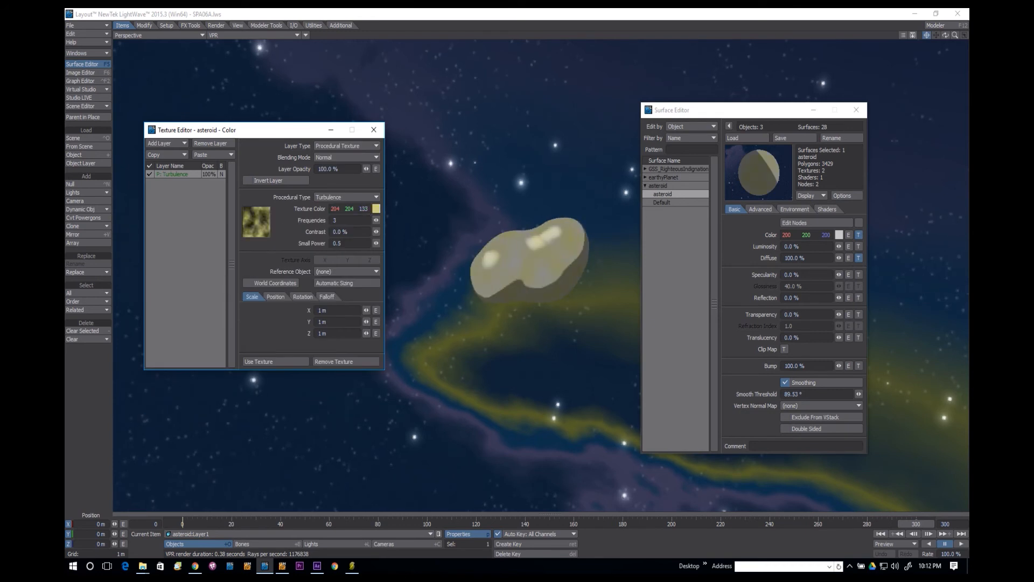
Change the Turbulence texture color to a muted greenish grey of 139, 143, 131.
{"action": "left_click", "coordinate": [376, 208]}
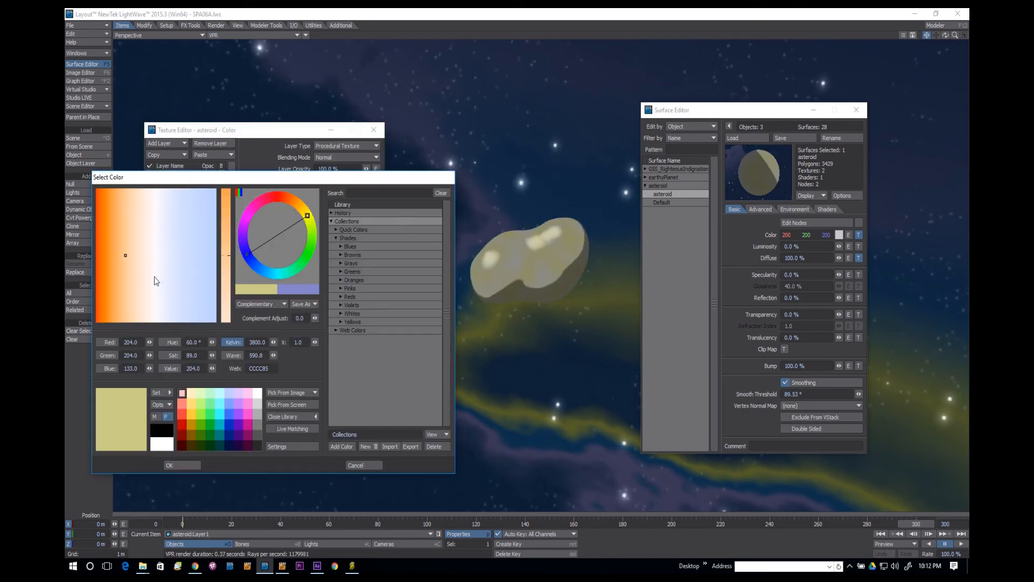
{"action": "left_click", "coordinate": [142, 255]}
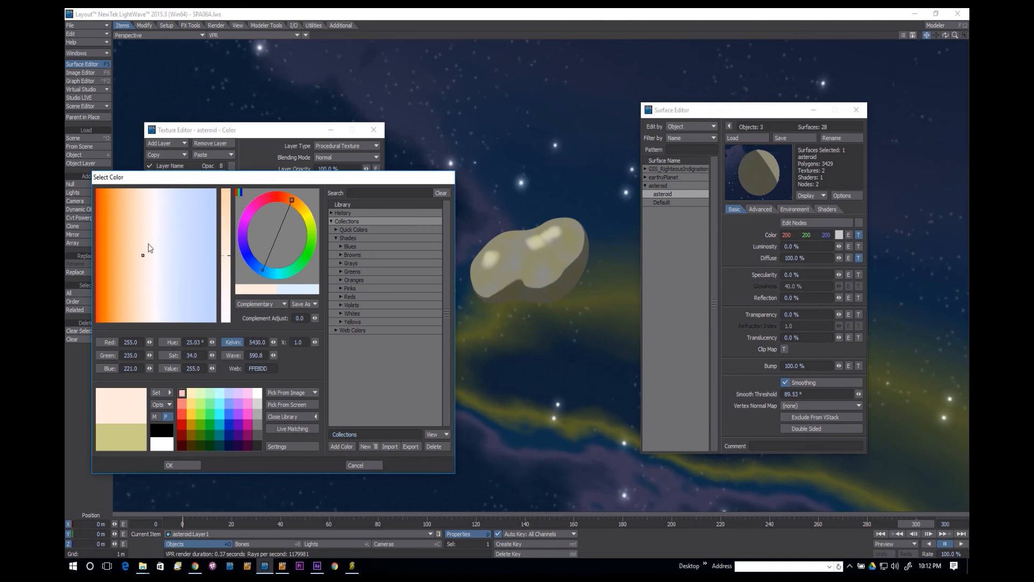
{"action": "left_click", "coordinate": [175, 358]}
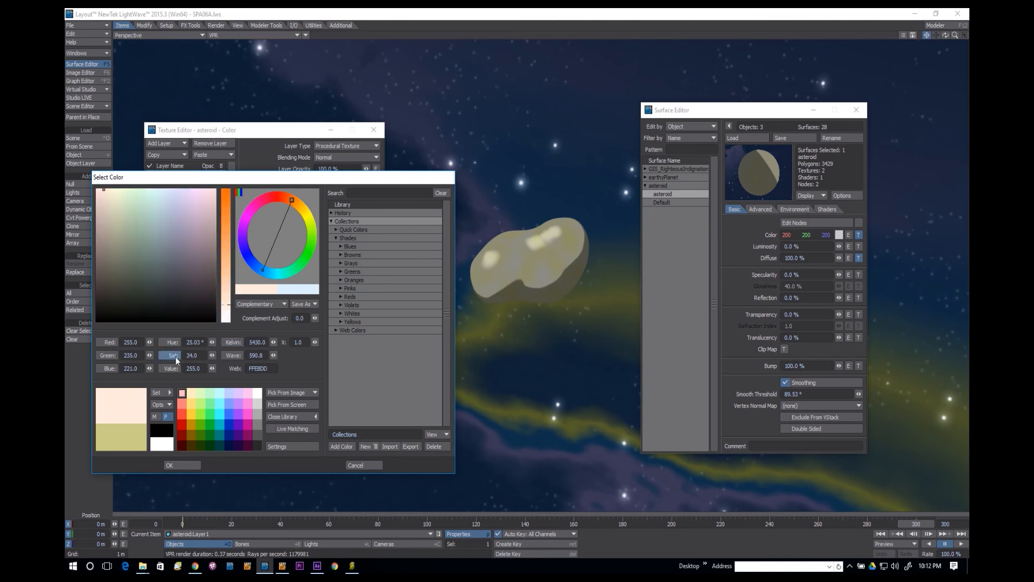
{"action": "mouse_move", "coordinate": [145, 237]}
{"action": "left_mouse_down"}
{"action": "mouse_move", "coordinate": [97, 197]}
{"action": "mouse_move", "coordinate": [97, 229]}
{"action": "mouse_move", "coordinate": [97, 195]}
{"action": "mouse_move", "coordinate": [167, 192]}
{"action": "mouse_move", "coordinate": [123, 195]}
{"action": "left_mouse_up"}
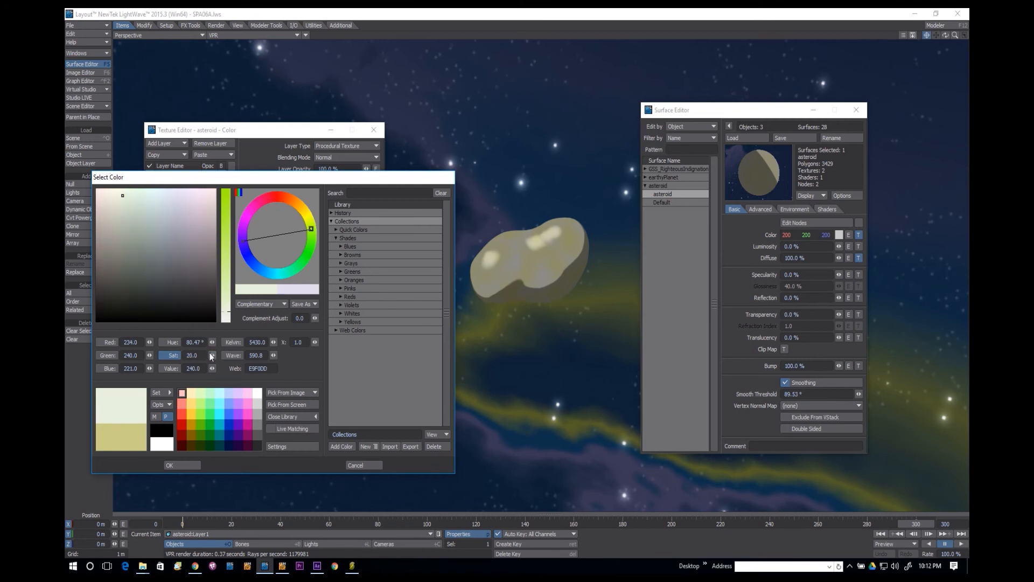
{"action": "left_click_drag", "start_coordinate": [213, 368], "coordinate": [176, 369]}
{"action": "left_click", "coordinate": [180, 465]}
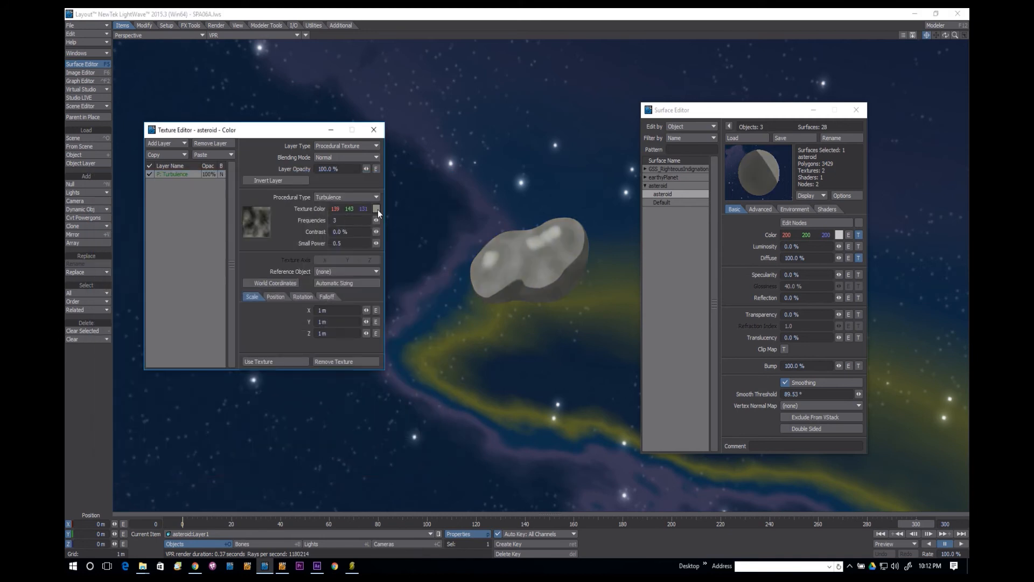
Change the color texture's procedural type to Crumple and apply automatic sizing to it.
{"action": "left_click", "coordinate": [344, 198]}
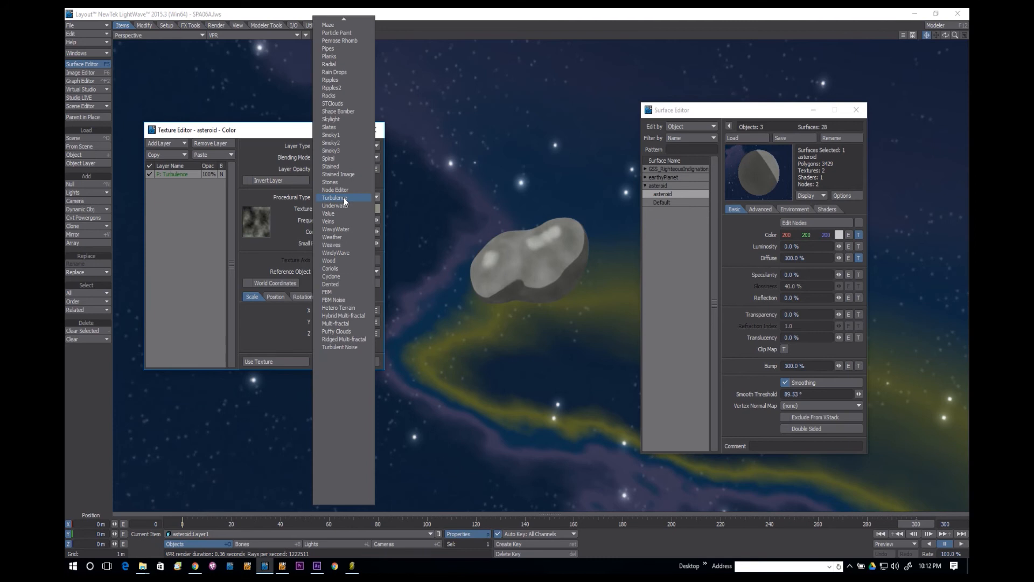
{"action": "mouse_move", "coordinate": [336, 17]}
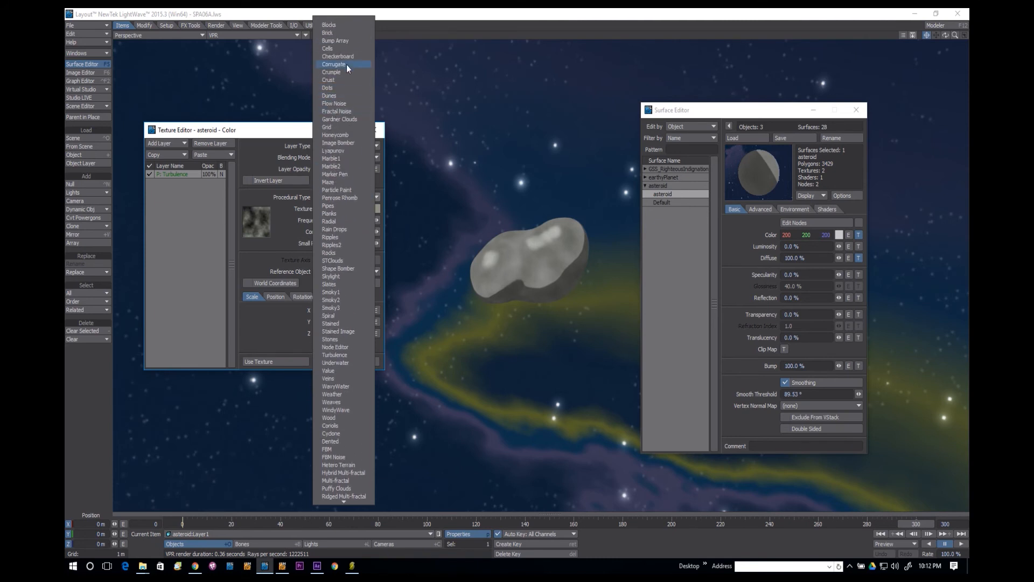
{"action": "left_click", "coordinate": [343, 71]}
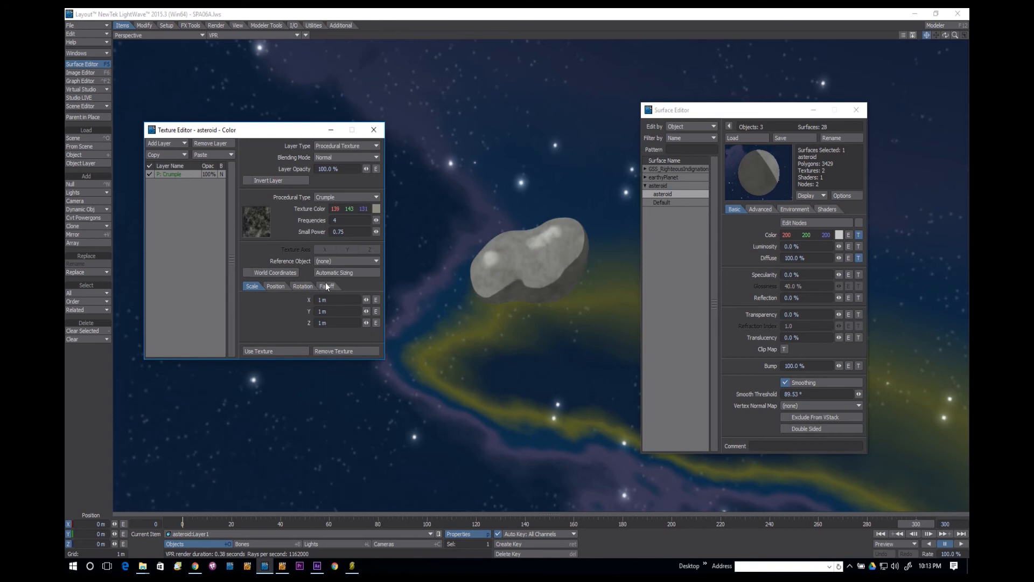
{"action": "left_click", "coordinate": [341, 272]}
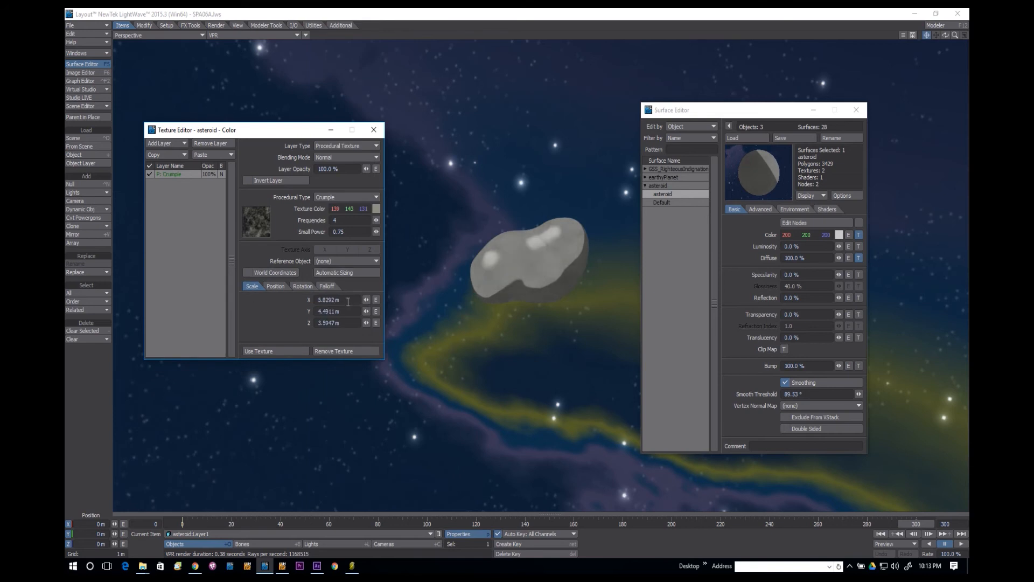
Scale the Crumple color texture to 500 mm on X, Y and Z, and invert the layer.
{"action": "left_click", "coordinate": [344, 300]}
{"action": "type", "text": "500mm"}
{"action": "key", "text": "Tab"}
{"action": "type", "text": "500mm"}
{"action": "key", "text": "Tab"}
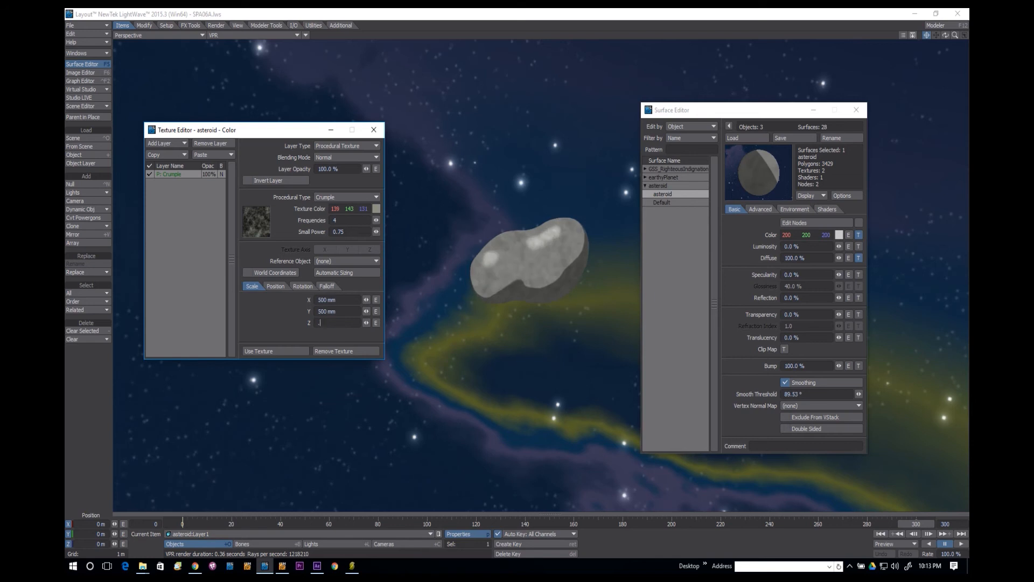
{"action": "type", "text": "500mm"}
{"action": "key", "text": "Return"}
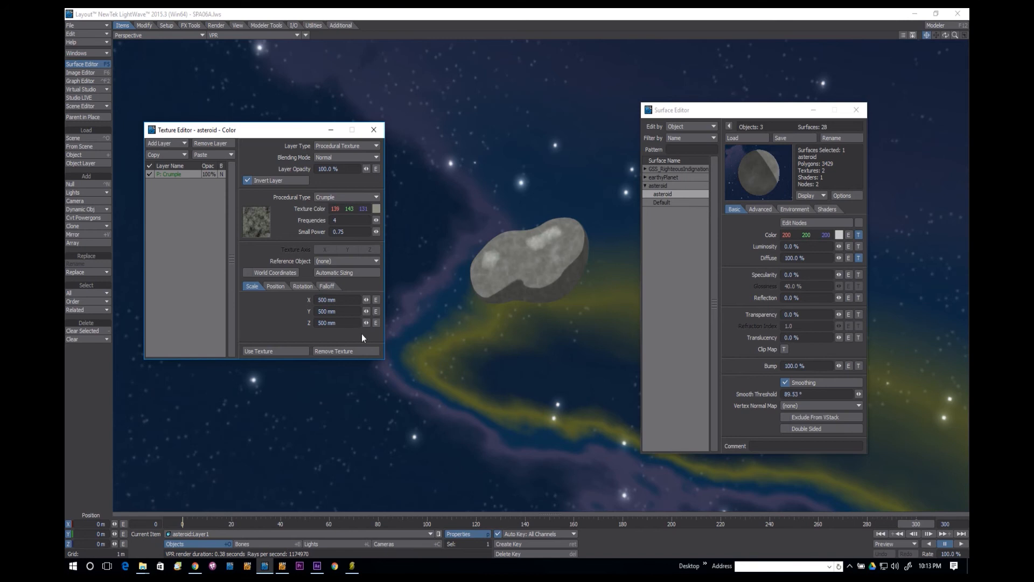
Set the Crumple color texture's scale to 2 m on all three axes.
{"action": "left_click", "coordinate": [341, 300]}
{"action": "type", "text": "2"}
{"action": "key", "text": "Return"}
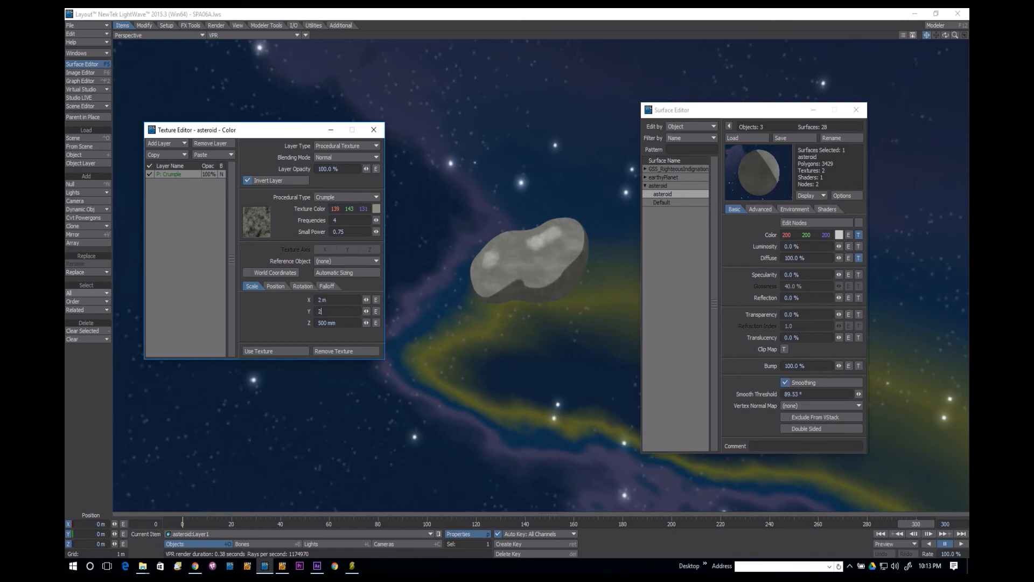
Try the Crust procedural type on the color texture, and switch it back to Crumple.
{"action": "left_click", "coordinate": [347, 198]}
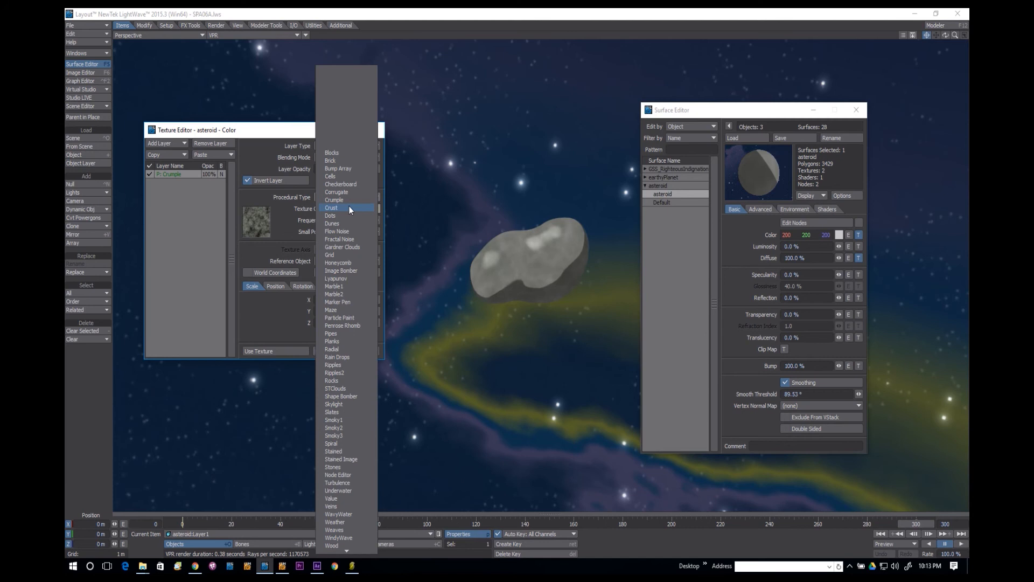
{"action": "left_click", "coordinate": [349, 207]}
{"action": "left_click", "coordinate": [357, 197]}
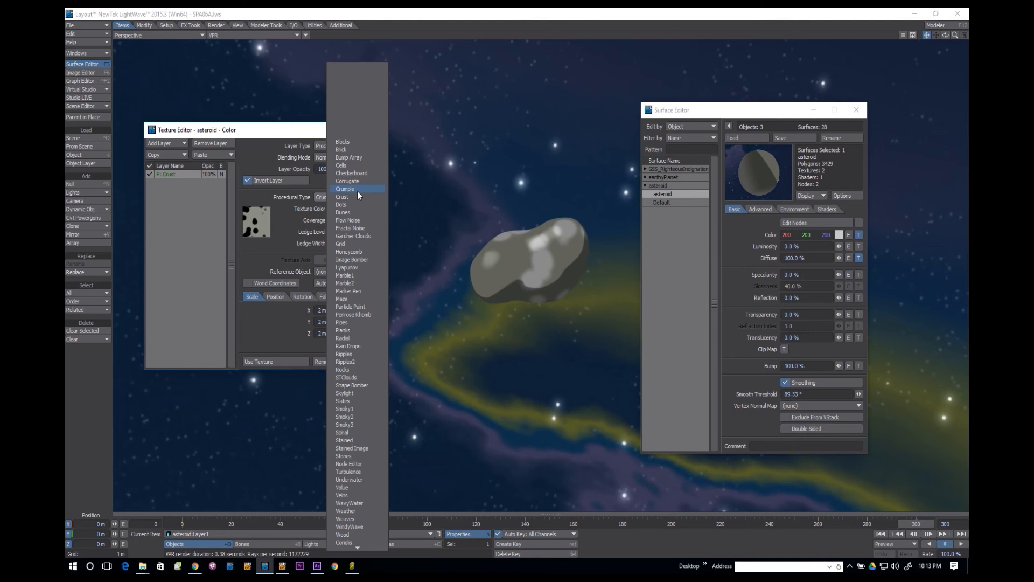
{"action": "left_click", "coordinate": [357, 190]}
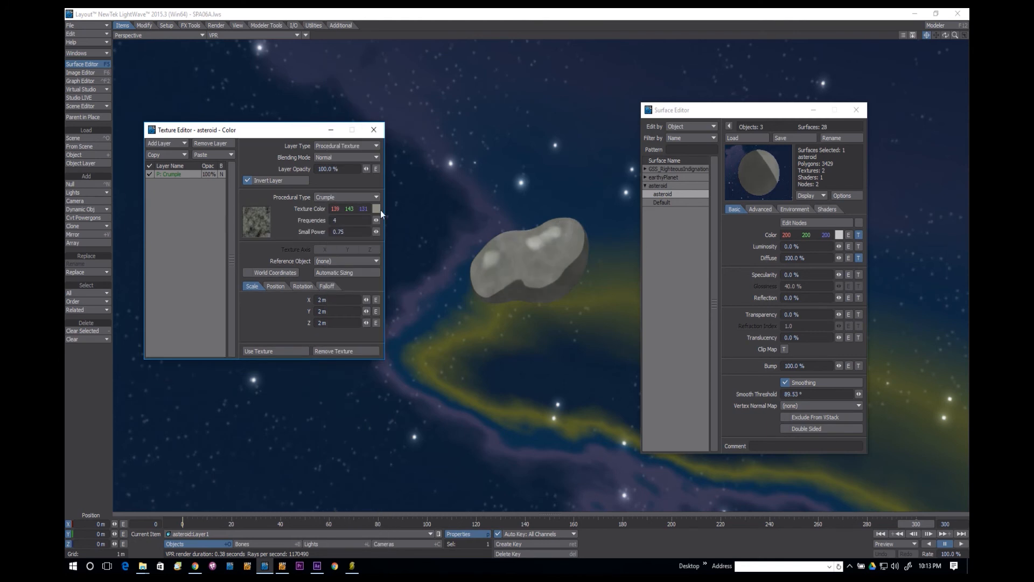
Darken the Crumple texture color to 120, 124, 114, and give the asteroid surface a base grey of value 186 with 94.5% diffuse.
{"action": "left_click_drag", "start_coordinate": [381, 210], "coordinate": [376, 214]}
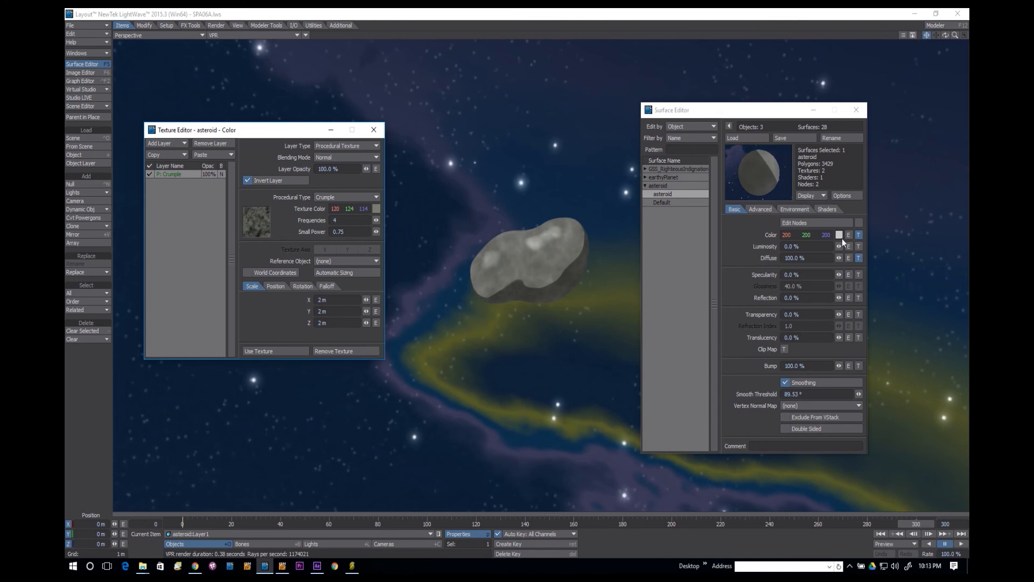
{"action": "left_click_drag", "start_coordinate": [839, 237], "coordinate": [817, 234]}
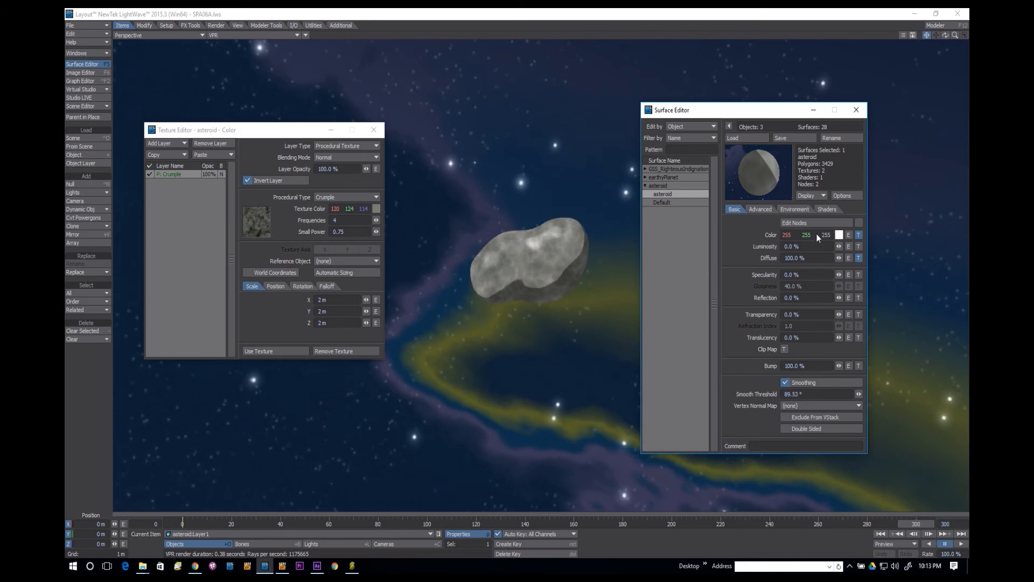
{"action": "right_click", "coordinate": [816, 234]}
{"action": "mouse_move", "coordinate": [837, 238]}
{"action": "left_mouse_down"}
{"action": "mouse_move", "coordinate": [821, 238]}
{"action": "mouse_move", "coordinate": [832, 239]}
{"action": "left_mouse_up"}
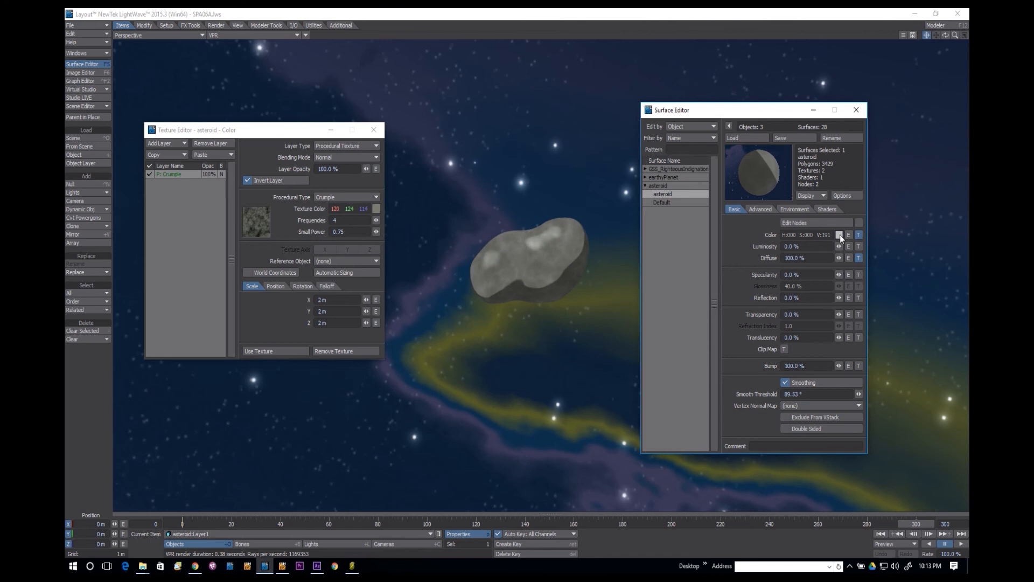
{"action": "left_click_drag", "start_coordinate": [830, 236], "coordinate": [827, 258]}
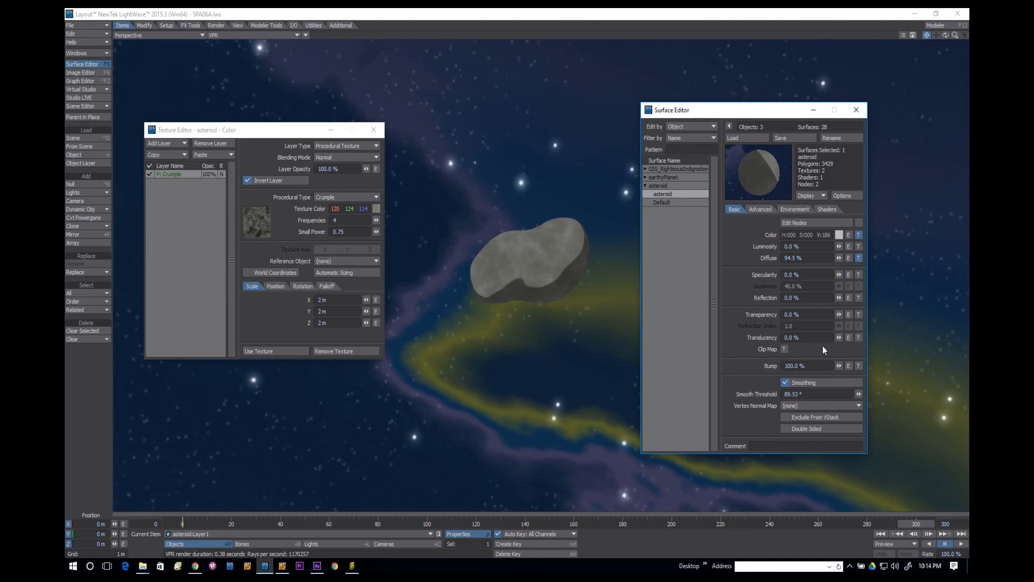
Copy the Crumple layer from the asteroid's Color texture and add it to the Bump channel's texture layers.
{"action": "left_click", "coordinate": [158, 159]}
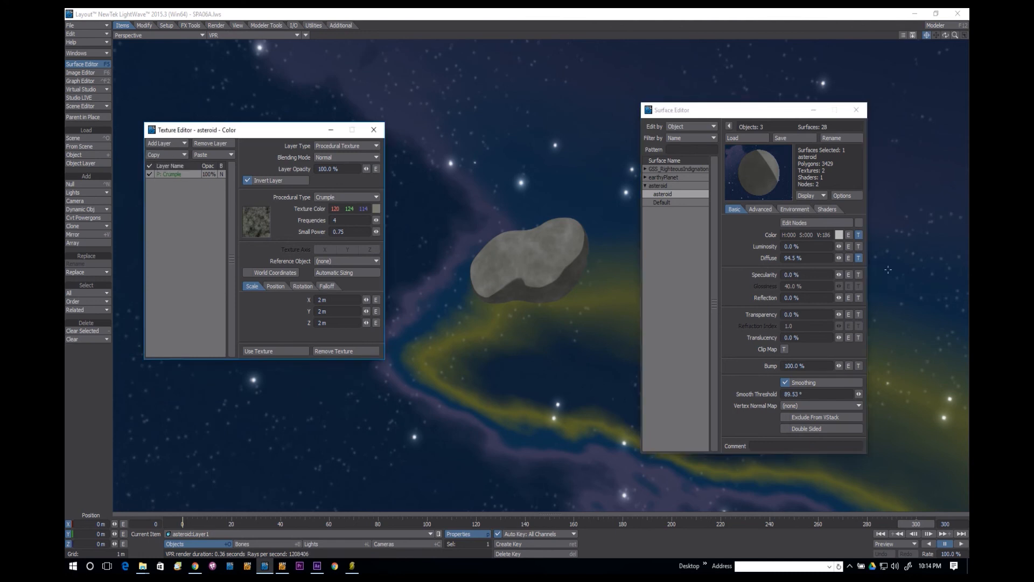
{"action": "left_click", "coordinate": [859, 366]}
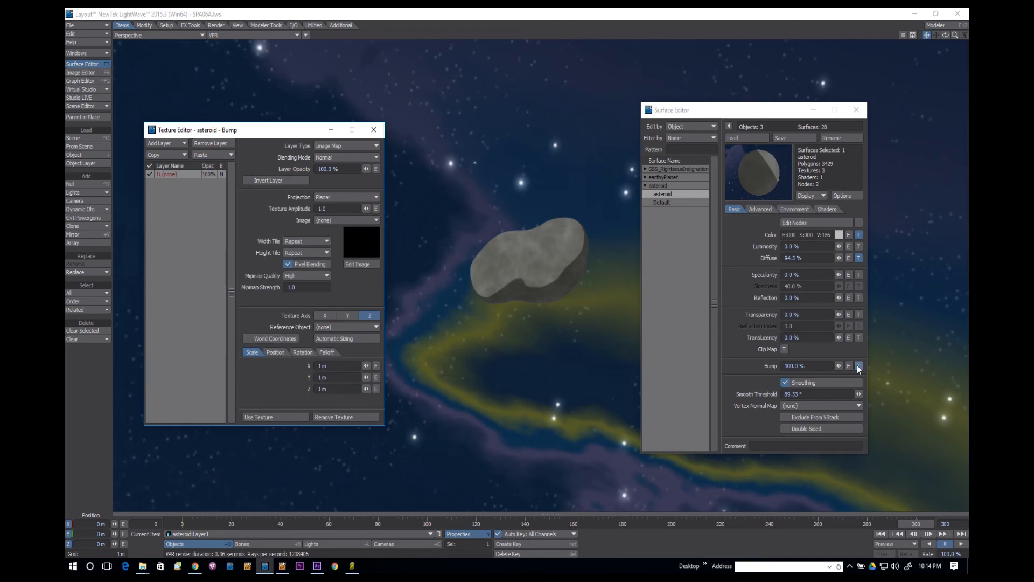
{"action": "left_click", "coordinate": [211, 155]}
{"action": "left_click", "coordinate": [214, 167]}
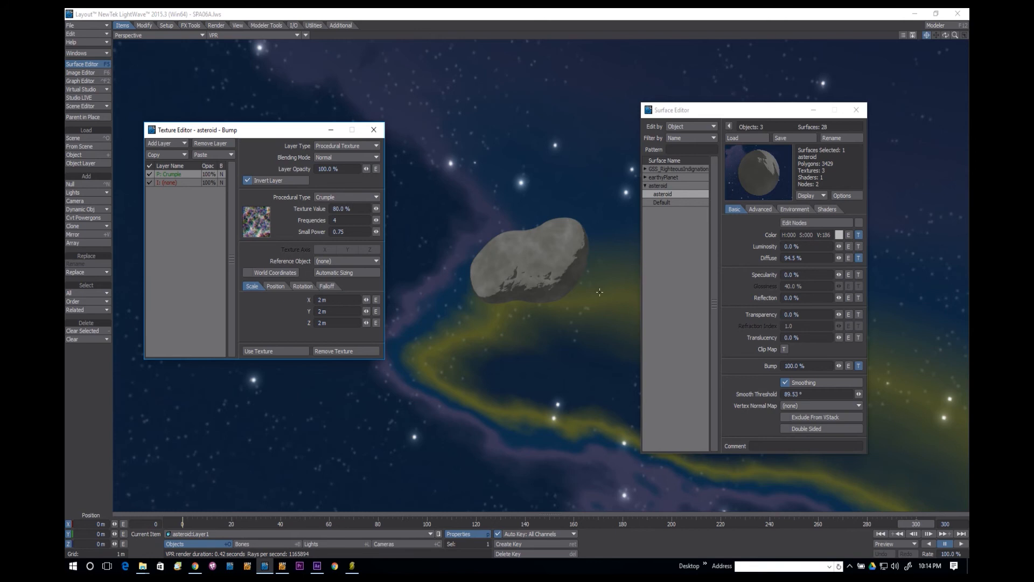
Enable bump displacement in the asteroid's object properties and set its distance to 828 mm.
{"action": "left_click", "coordinate": [476, 533]}
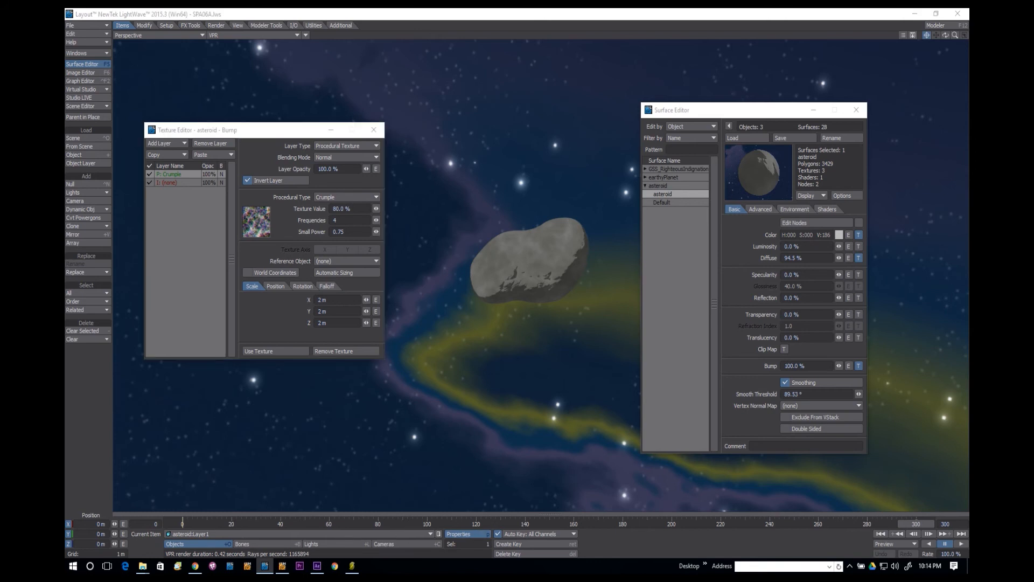
{"action": "left_click", "coordinate": [488, 135]}
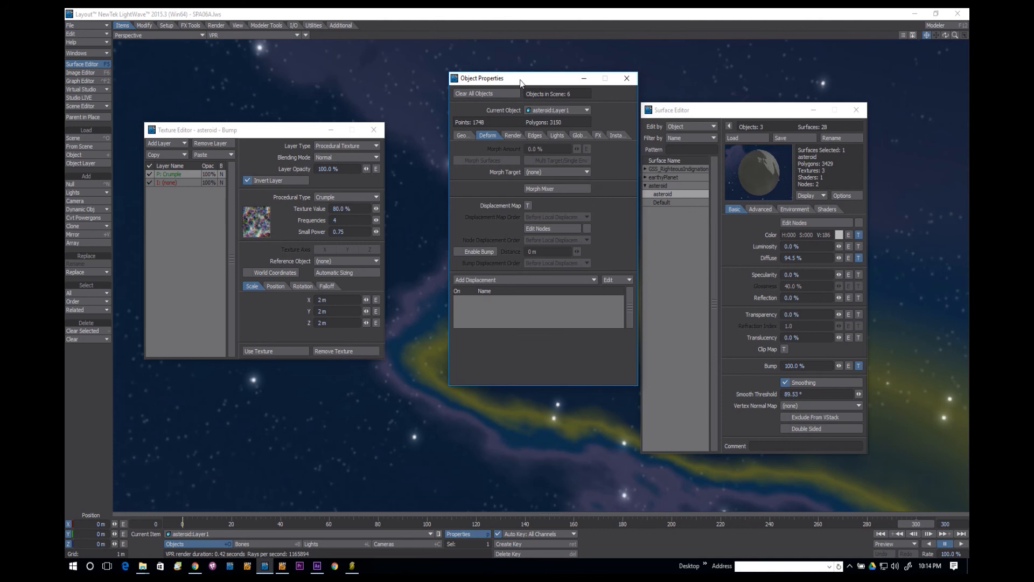
{"action": "left_click_drag", "start_coordinate": [520, 79], "coordinate": [287, 99]}
{"action": "left_click", "coordinate": [243, 270]}
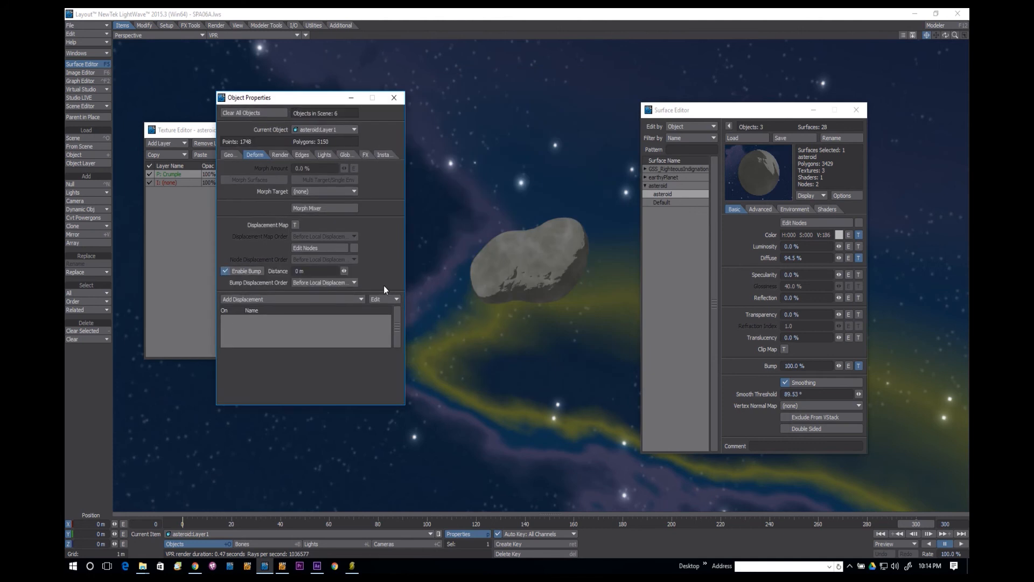
{"action": "mouse_move", "coordinate": [345, 272]}
{"action": "left_mouse_down"}
{"action": "mouse_move", "coordinate": [363, 275]}
{"action": "mouse_move", "coordinate": [346, 275]}
{"action": "left_mouse_up"}
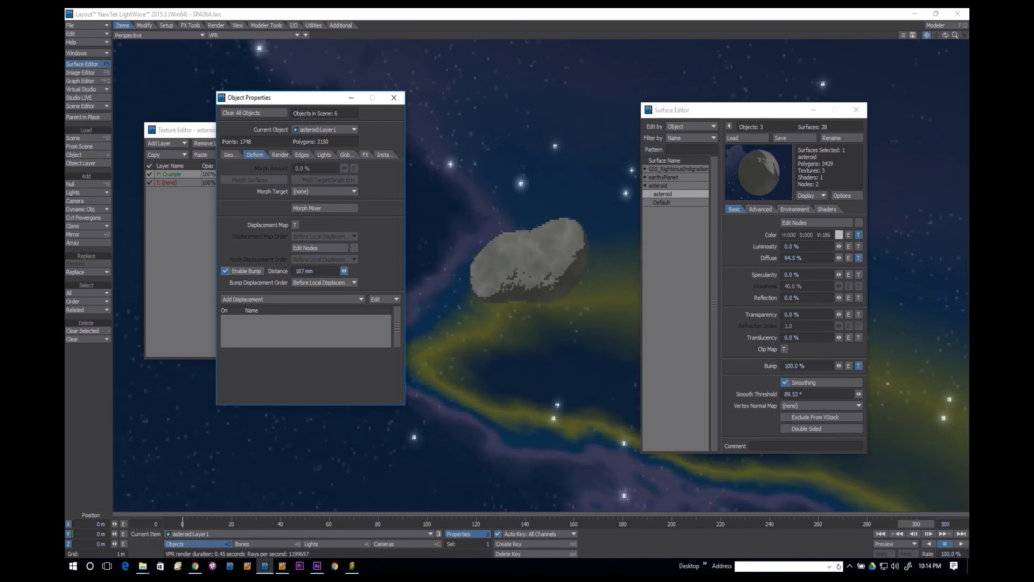
{"action": "left_click", "coordinate": [334, 281]}
{"action": "left_click", "coordinate": [379, 233]}
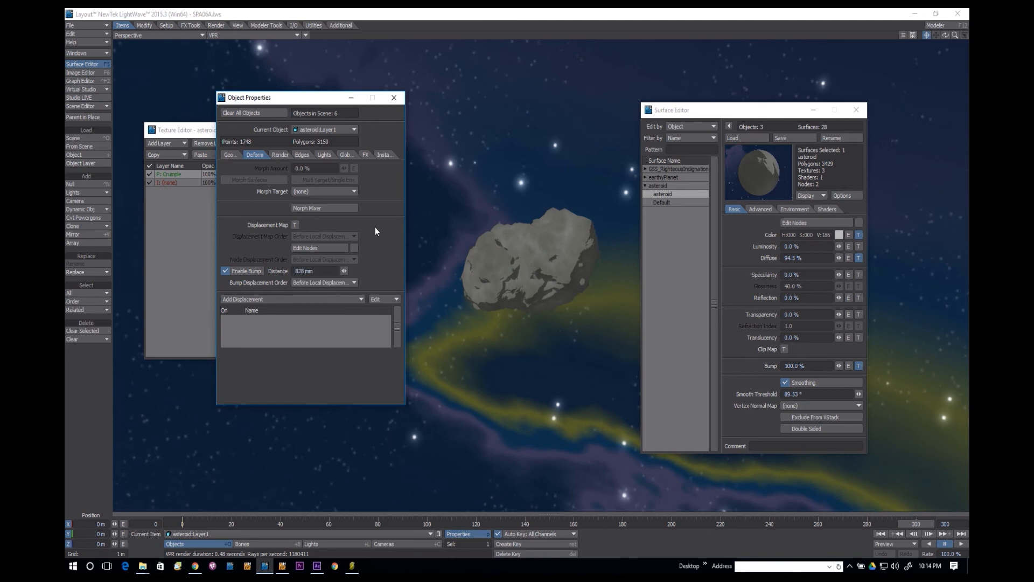
Set the asteroid's display and render subpatch levels to 2.
{"action": "left_click", "coordinate": [235, 157]}
{"action": "left_click", "coordinate": [251, 156]}
{"action": "left_click", "coordinate": [237, 155]}
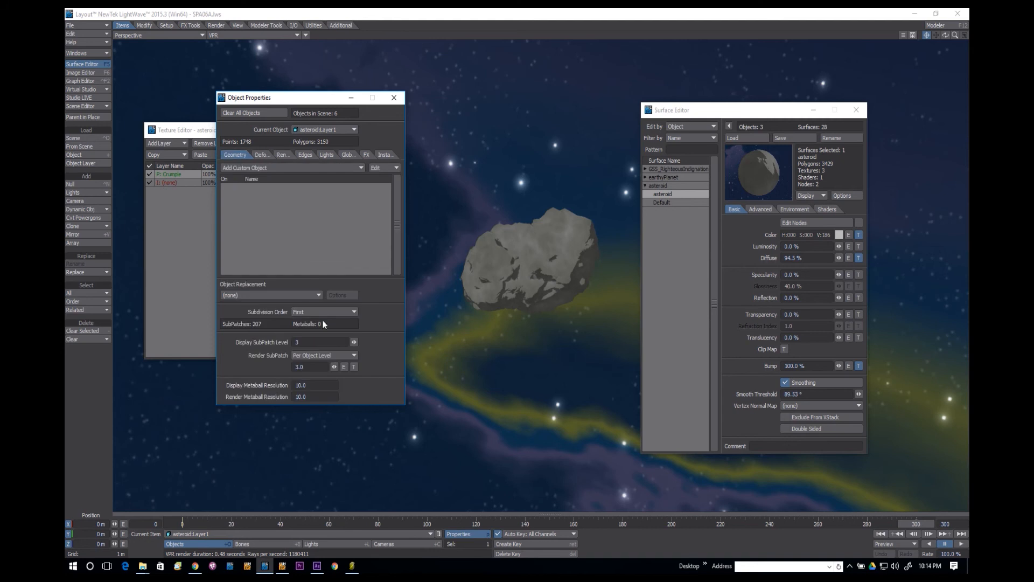
{"action": "key", "text": "Return"}
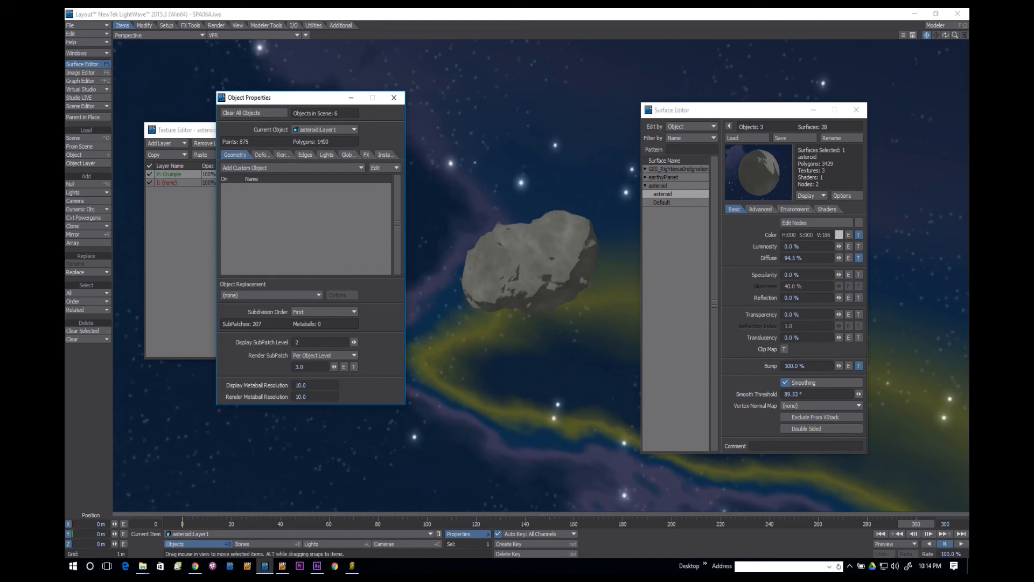
{"action": "left_click_drag", "start_coordinate": [304, 366], "coordinate": [250, 356]}
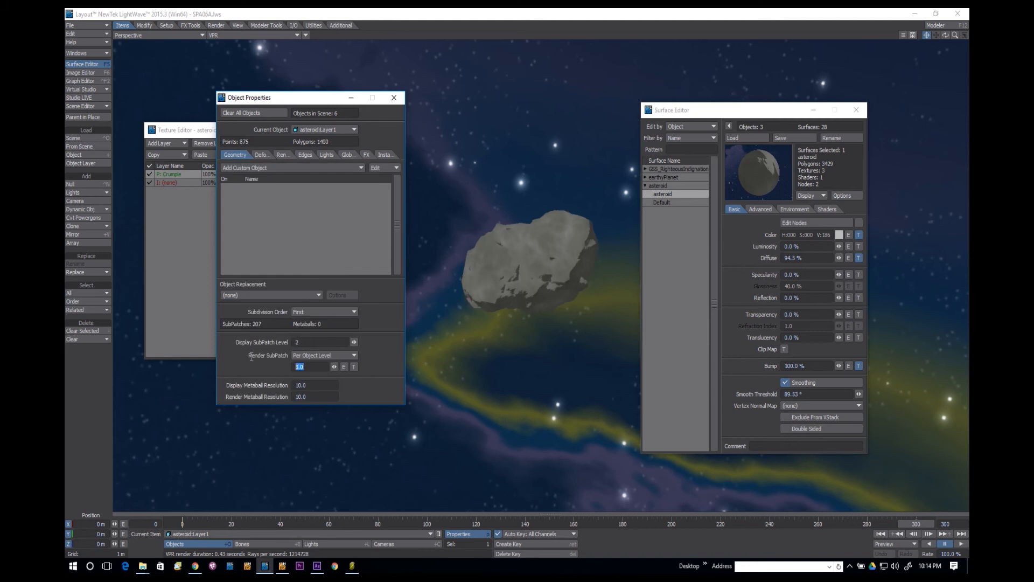
{"action": "type", "text": "2"}
{"action": "key", "text": "Return"}
Try the Last subdivision order on the asteroid, restore it to First, and close the object properties.
{"action": "left_click", "coordinate": [316, 312]}
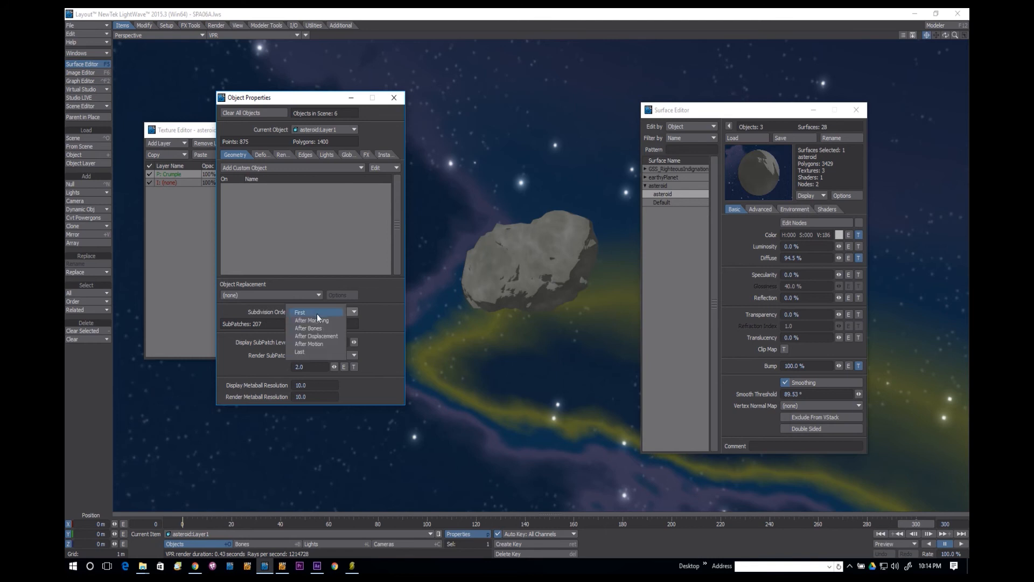
{"action": "left_click", "coordinate": [320, 351]}
{"action": "left_click", "coordinate": [345, 312]}
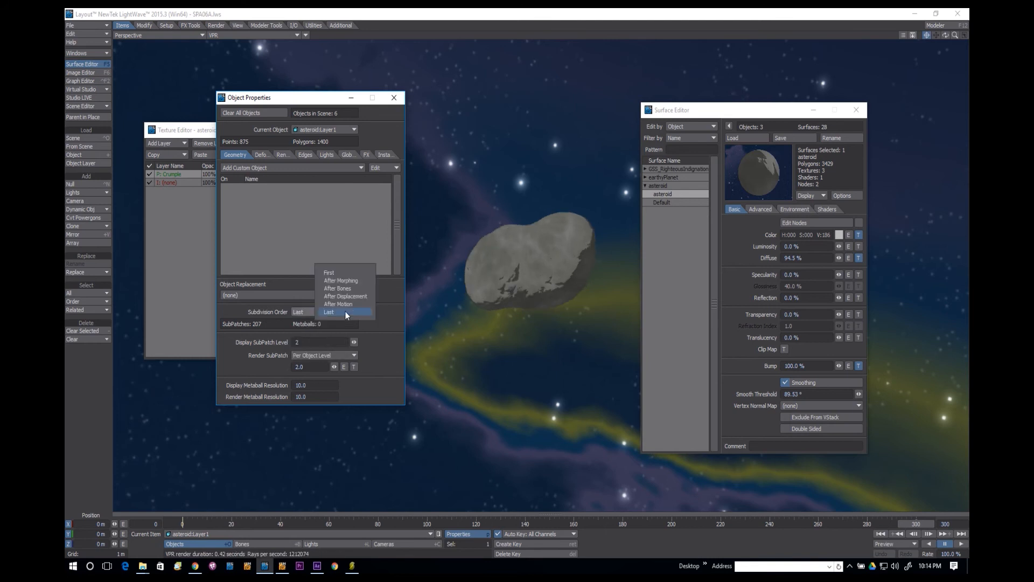
{"action": "left_click", "coordinate": [351, 273]}
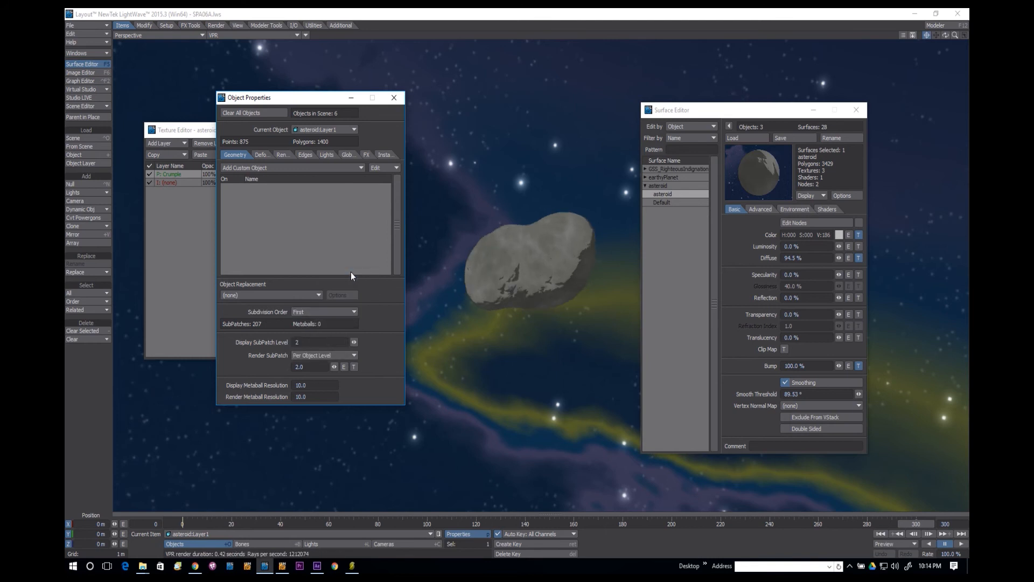
{"action": "left_click", "coordinate": [394, 97]}
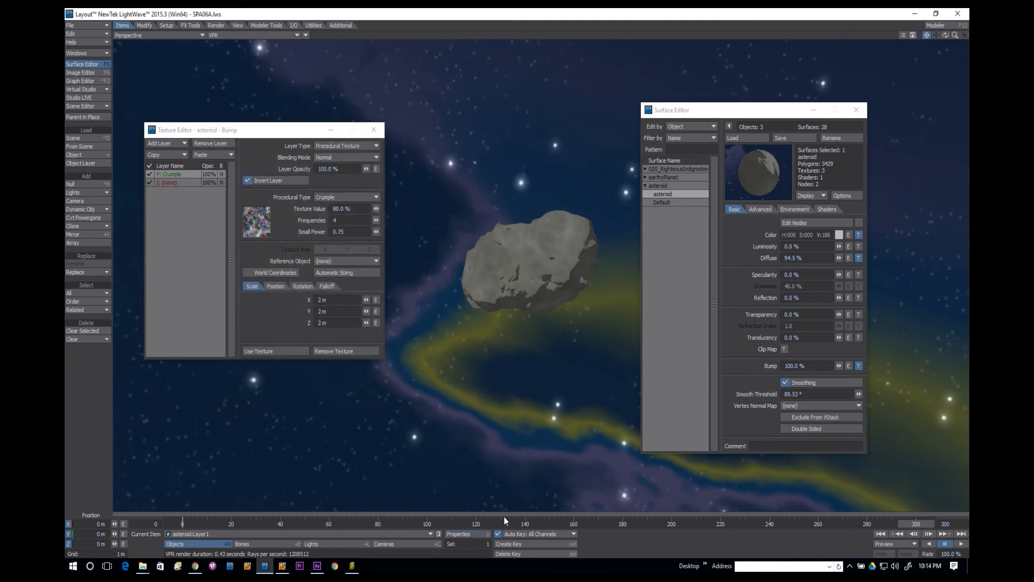
Turn on silhouette edges for the asteroid and set the edge color to dark grey 33, 33, 33.
{"action": "left_click", "coordinate": [467, 534]}
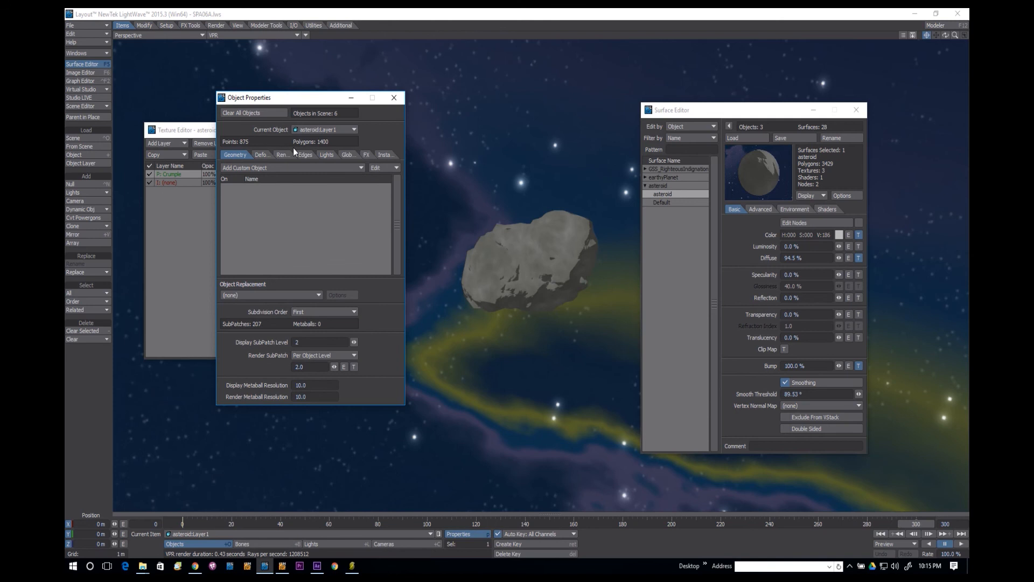
{"action": "left_click", "coordinate": [295, 153]}
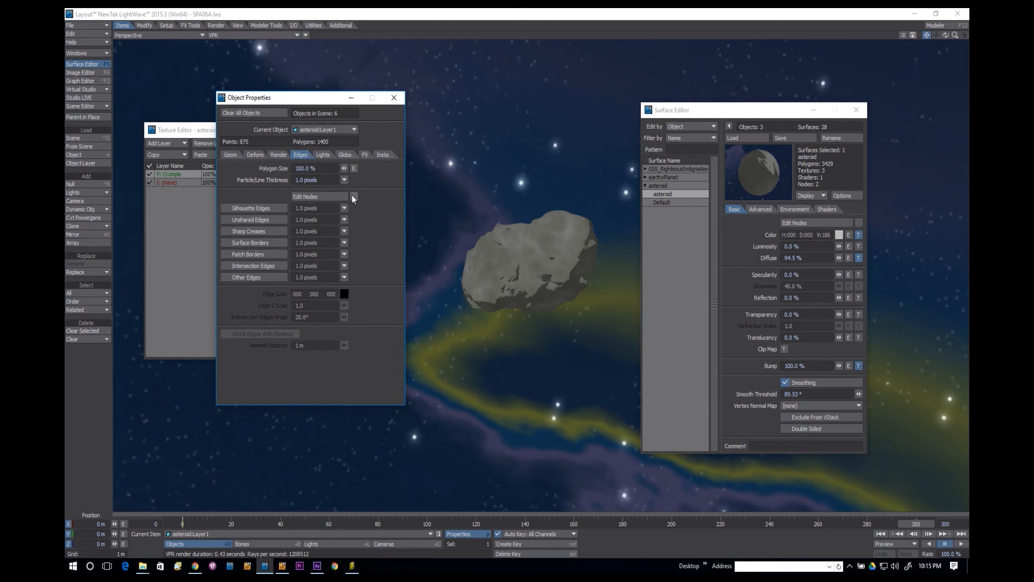
{"action": "left_click", "coordinate": [253, 208]}
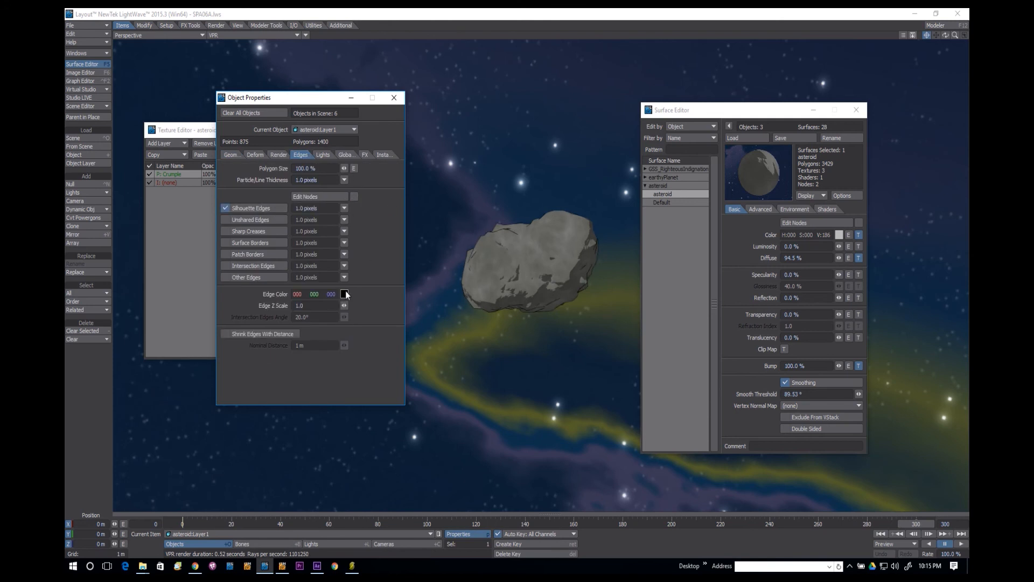
{"action": "right_click_drag", "start_coordinate": [345, 295], "coordinate": [348, 295]}
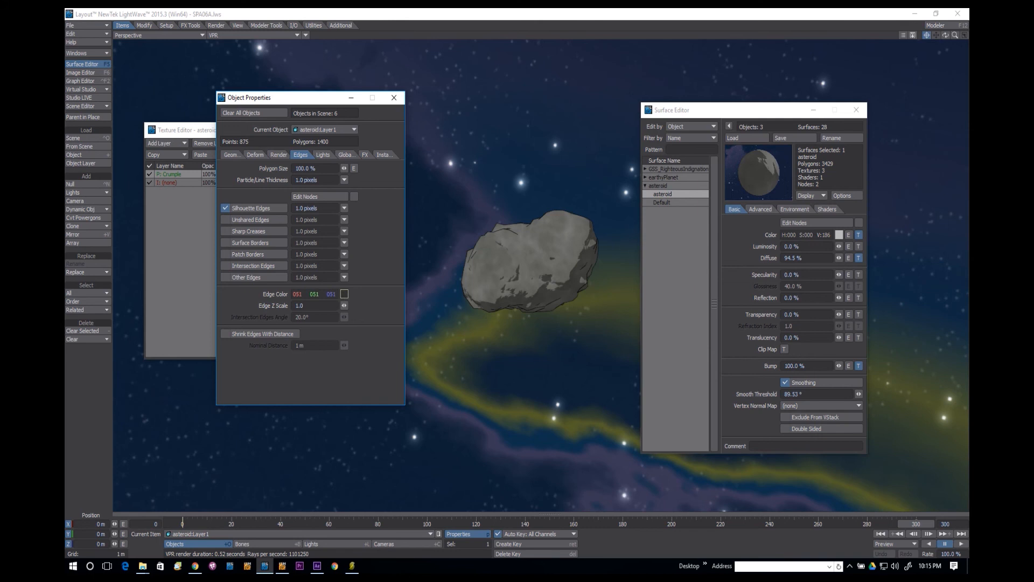
{"action": "left_click", "coordinate": [345, 295]}
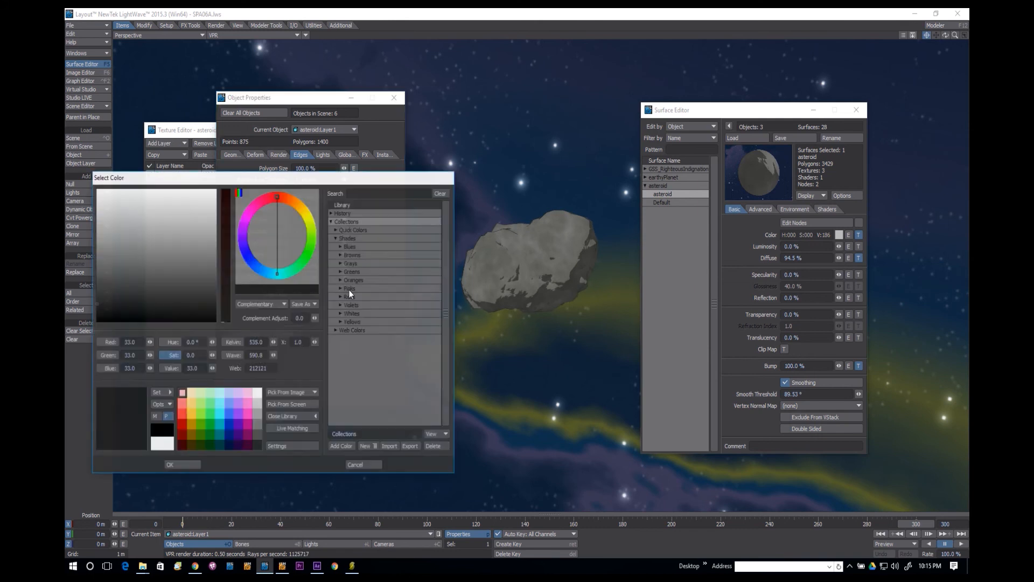
{"action": "left_click", "coordinate": [371, 466]}
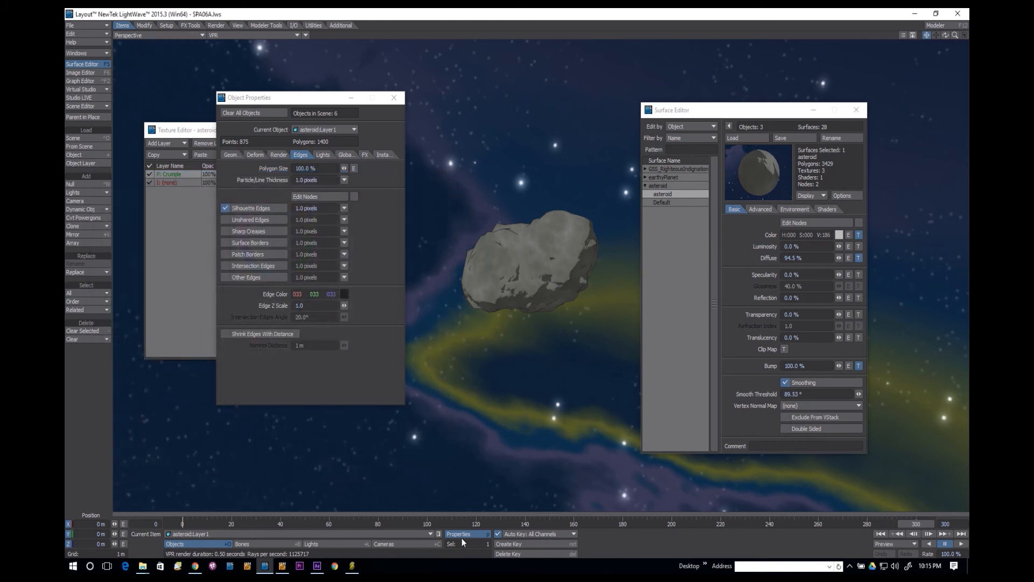
Inspect the edge settings of the GSS_RighteousIndignation ship for comparison and return to the asteroid's edge settings.
{"action": "left_click", "coordinate": [299, 534]}
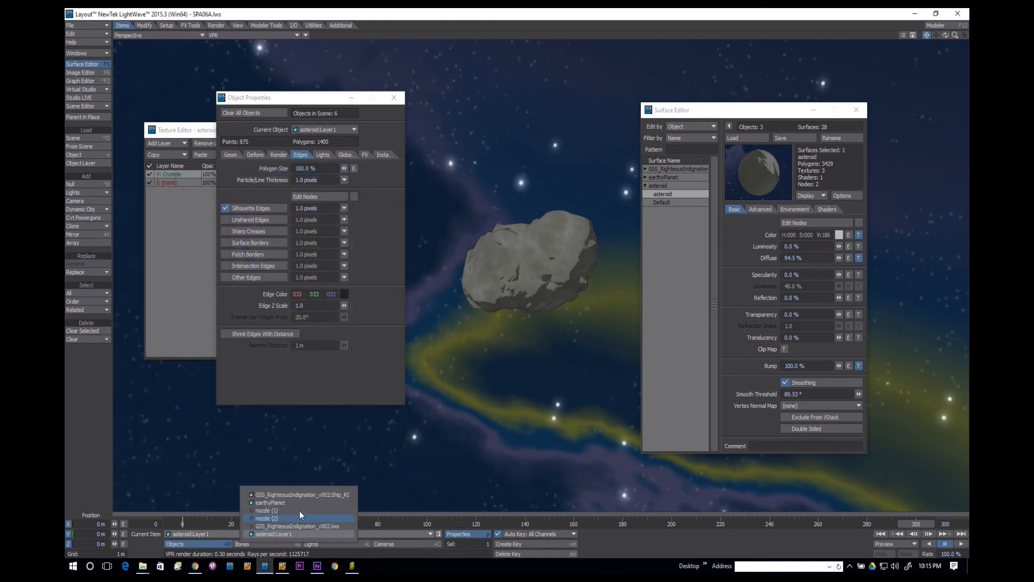
{"action": "left_click", "coordinate": [311, 494]}
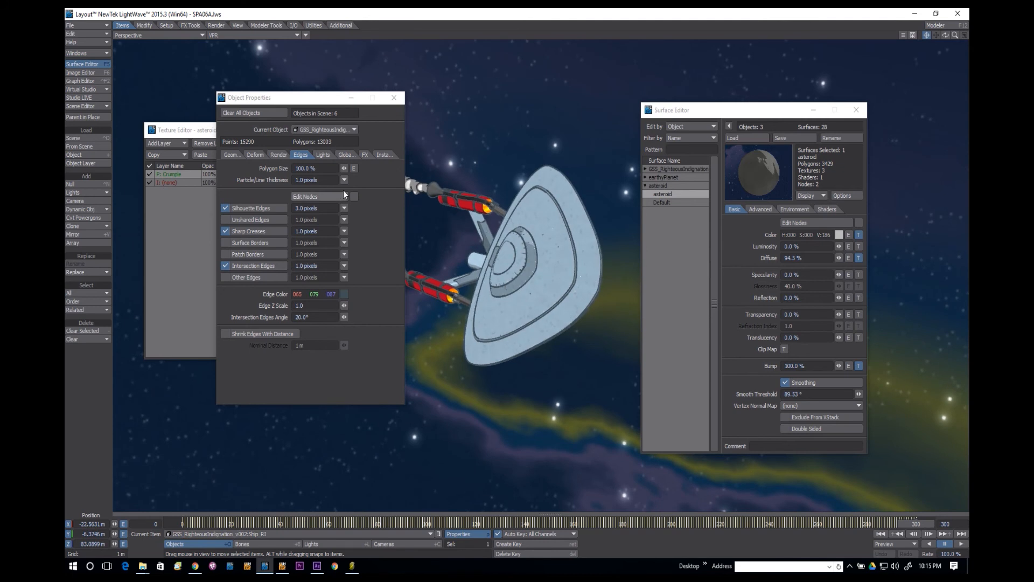
{"action": "left_click", "coordinate": [345, 293]}
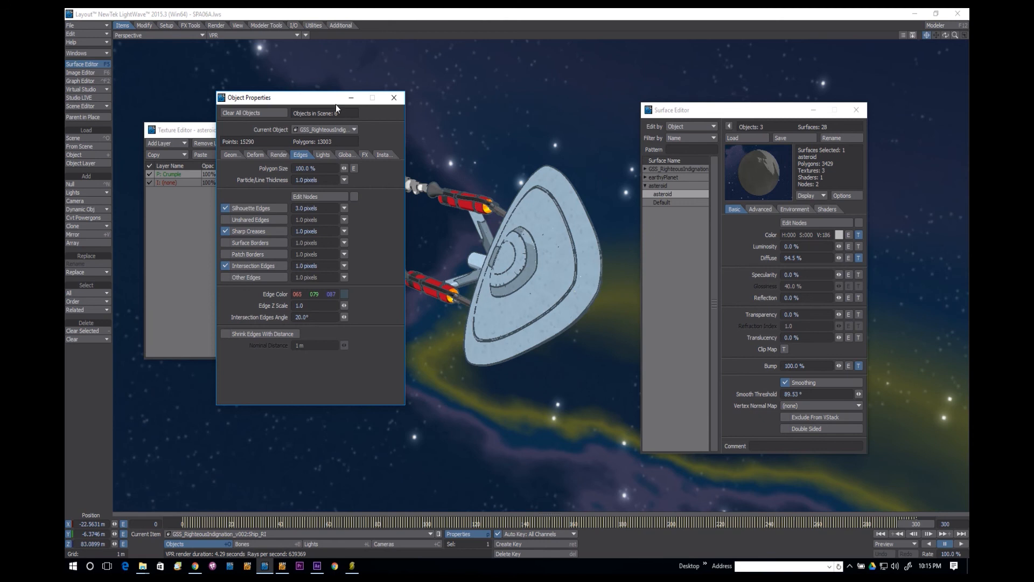
{"action": "left_click", "coordinate": [333, 130]}
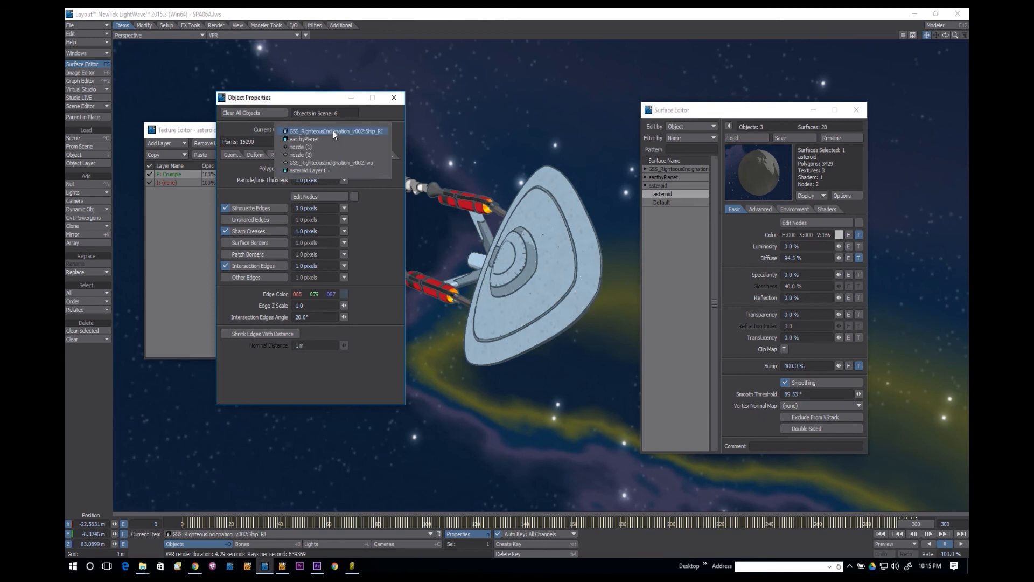
{"action": "left_click", "coordinate": [326, 171]}
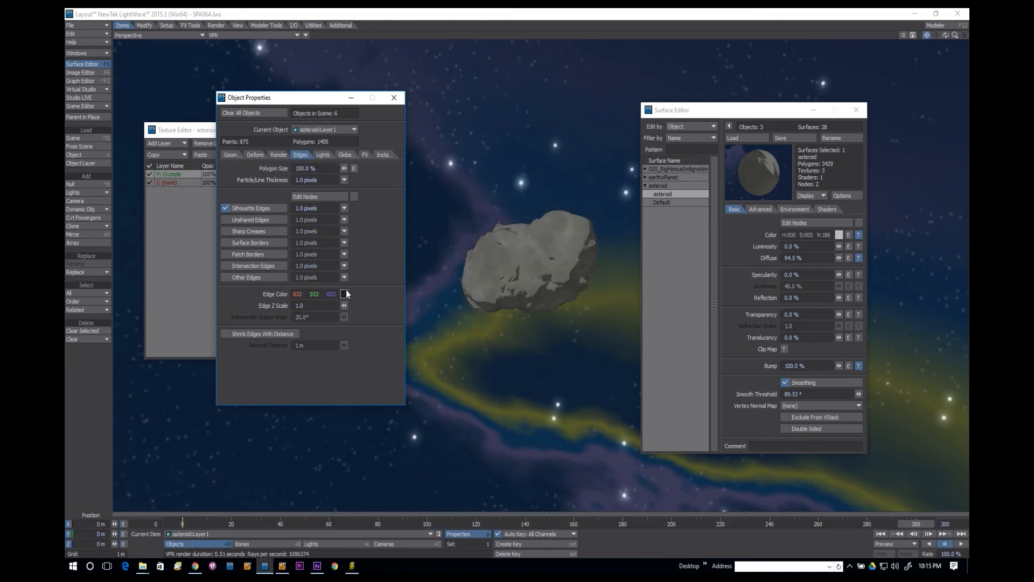
Turn on Shrink Edges With Distance for the asteroid with a nominal distance of 20, and close all open property and editor windows.
{"action": "left_click", "coordinate": [344, 294]}
{"action": "left_click", "coordinate": [296, 335]}
{"action": "left_click", "coordinate": [309, 345]}
{"action": "type", "text": "20"}
{"action": "key", "text": "Return"}
{"action": "left_click", "coordinate": [394, 97]}
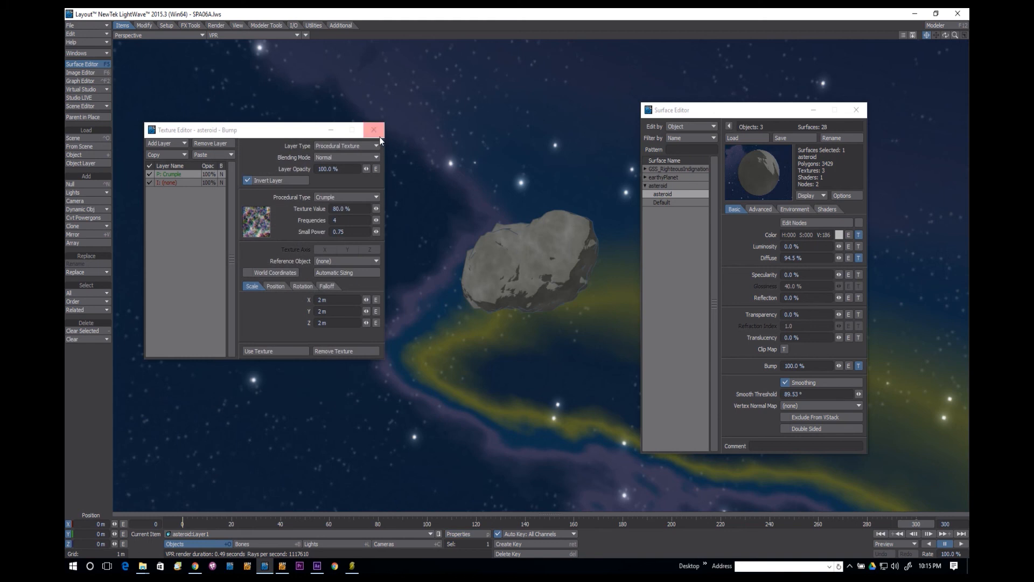
{"action": "left_click", "coordinate": [378, 135]}
{"action": "left_click", "coordinate": [857, 110]}
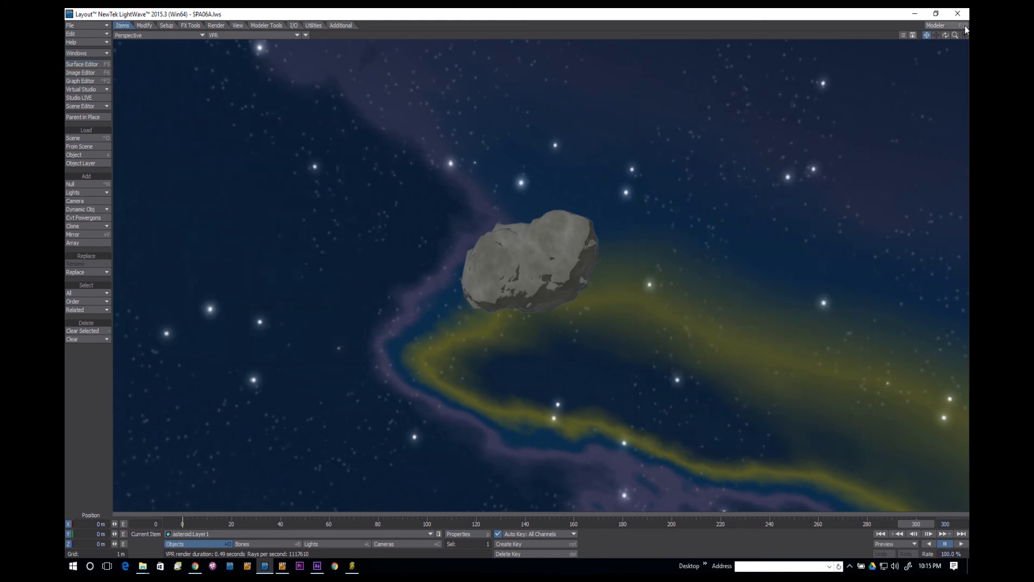
Add a null object named asteroidField to the scene.
{"action": "left_click_drag", "start_coordinate": [956, 36], "coordinate": [808, 36]}
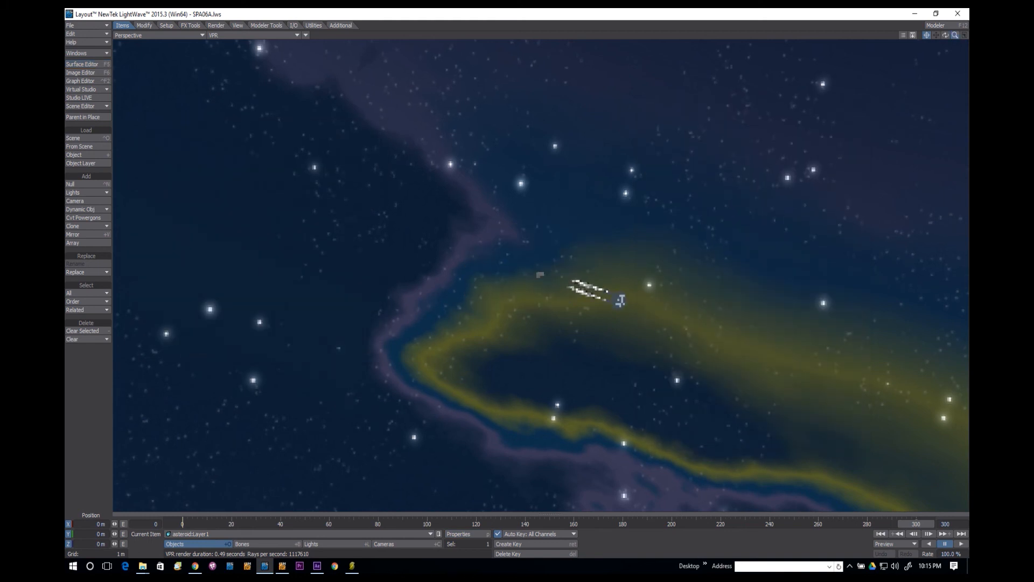
{"action": "left_click_drag", "start_coordinate": [701, 116], "coordinate": [750, 126]}
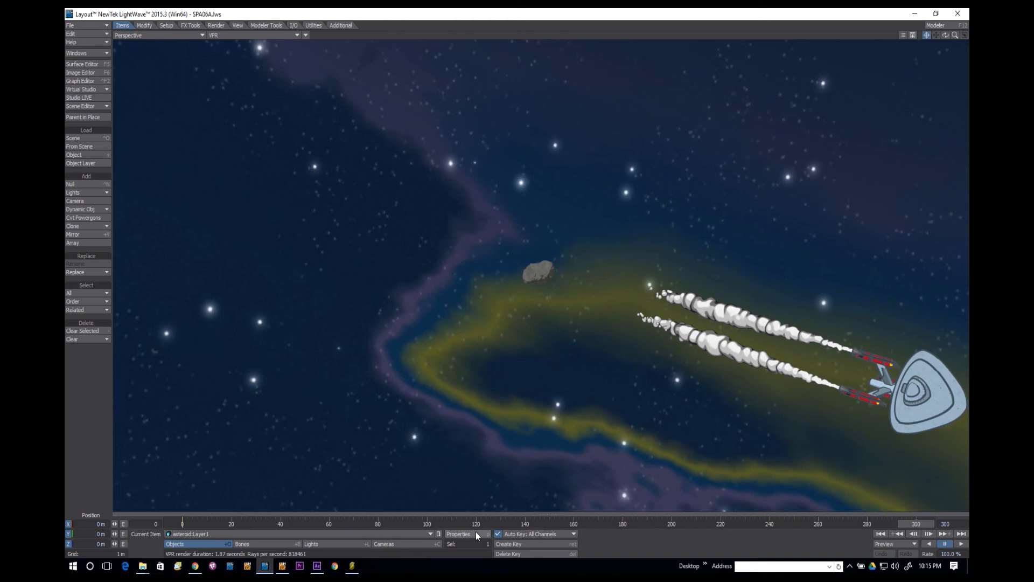
{"action": "key", "text": "ctrl+n"}
{"action": "type", "text": "asteroidField"}
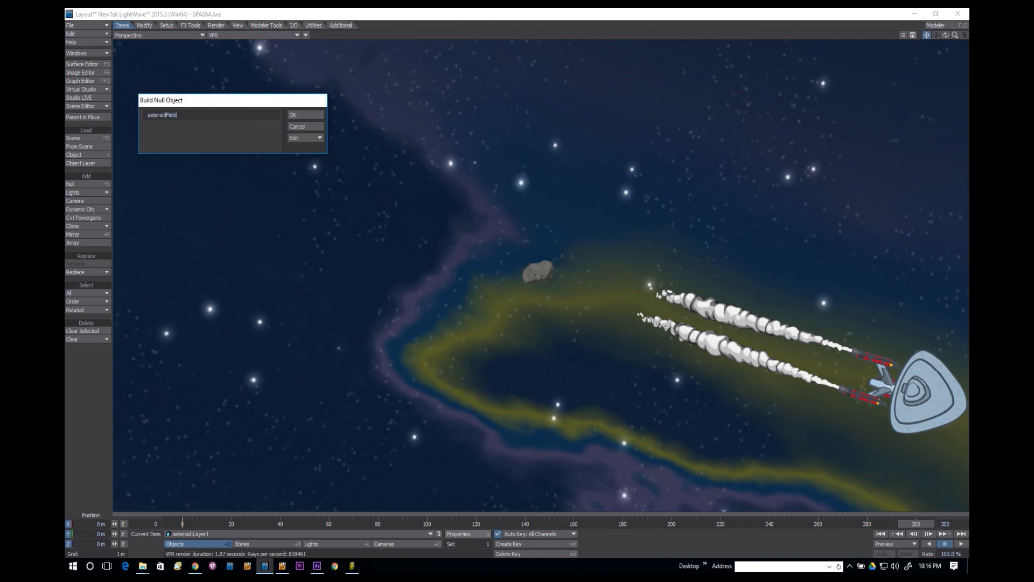
{"action": "key", "text": "Return"}
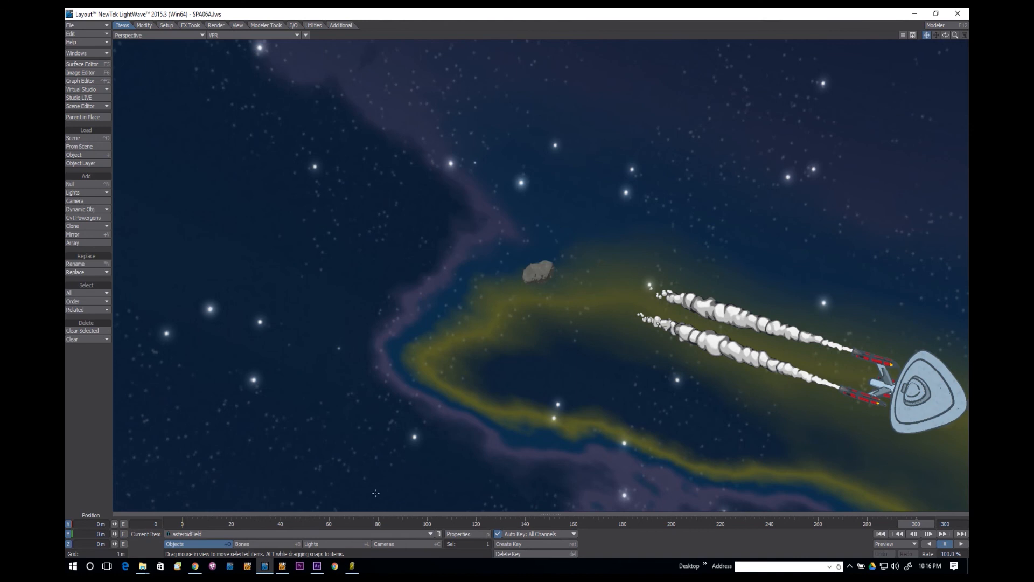
Add an Instance Generator to the asteroidField null and select asteroid:Layer1 as the object it instances.
{"action": "left_click", "coordinate": [479, 534]}
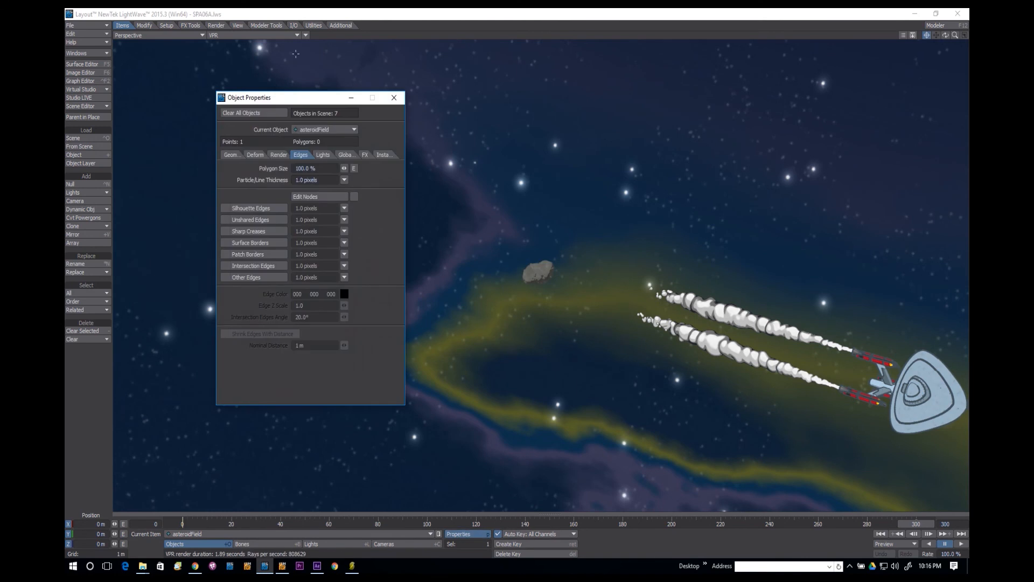
{"action": "left_click", "coordinate": [380, 154]}
{"action": "left_click", "coordinate": [278, 168]}
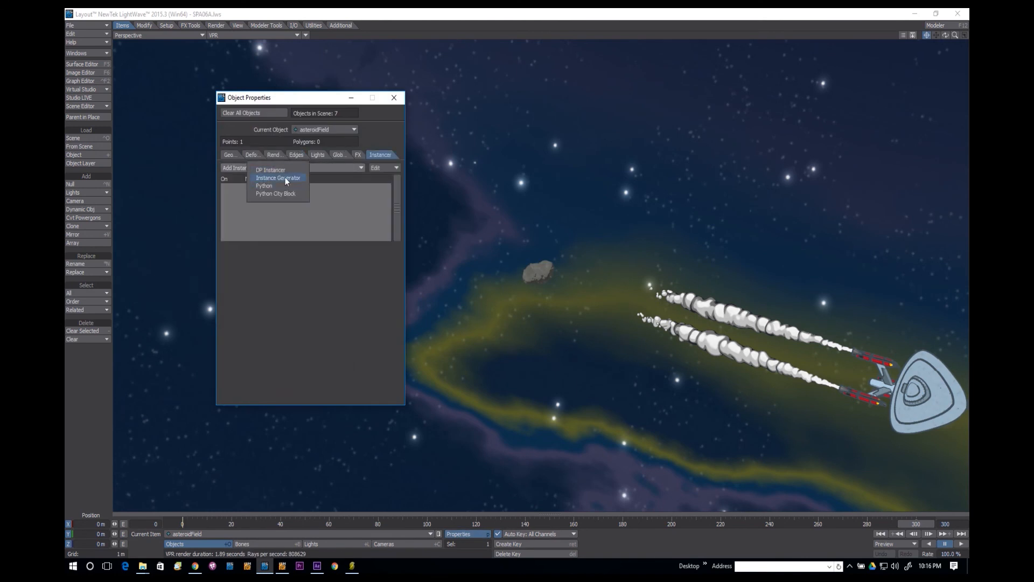
{"action": "left_click", "coordinate": [286, 177]}
{"action": "double_click", "coordinate": [295, 189]}
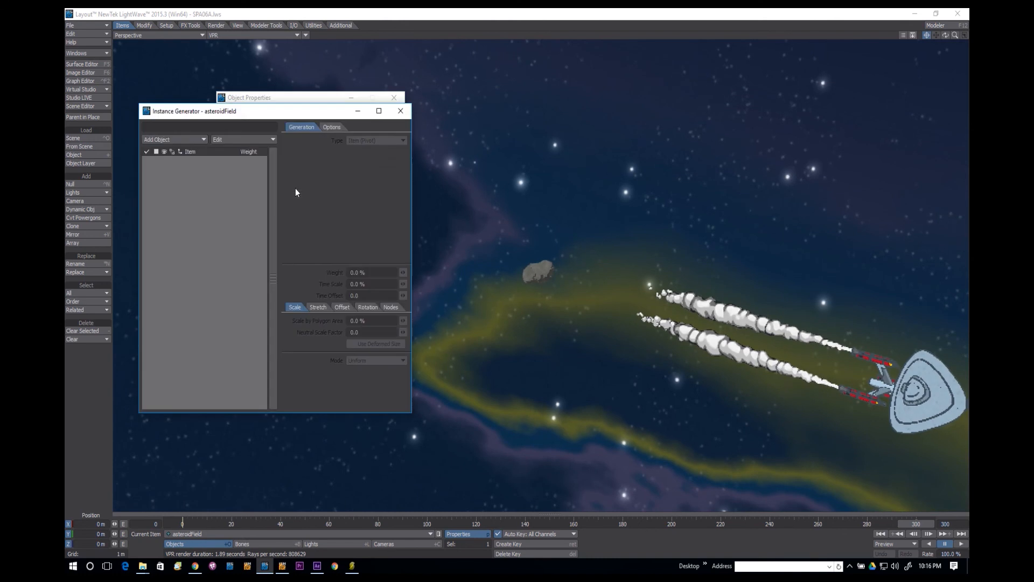
{"action": "left_click", "coordinate": [178, 141]}
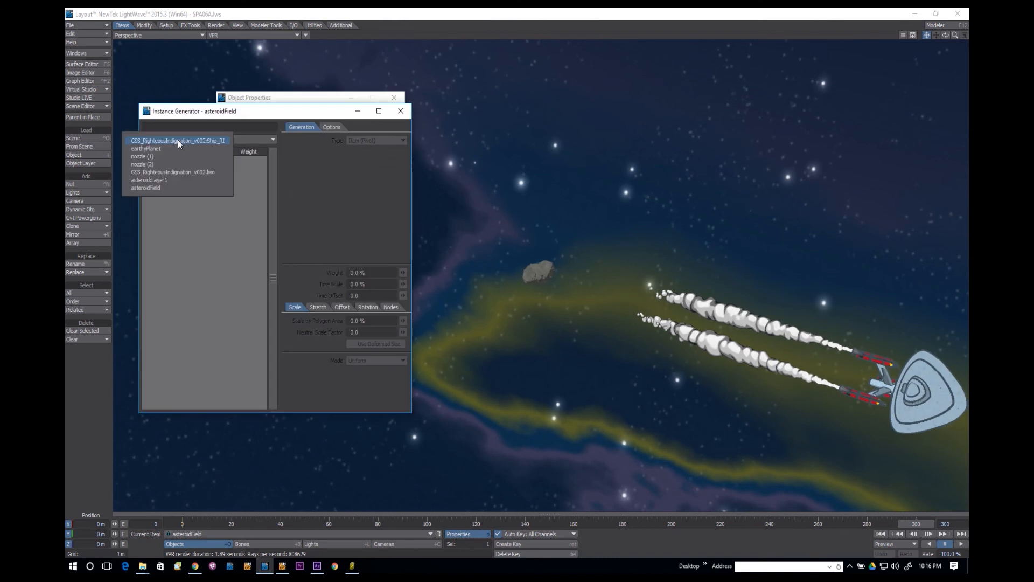
{"action": "left_click", "coordinate": [186, 179]}
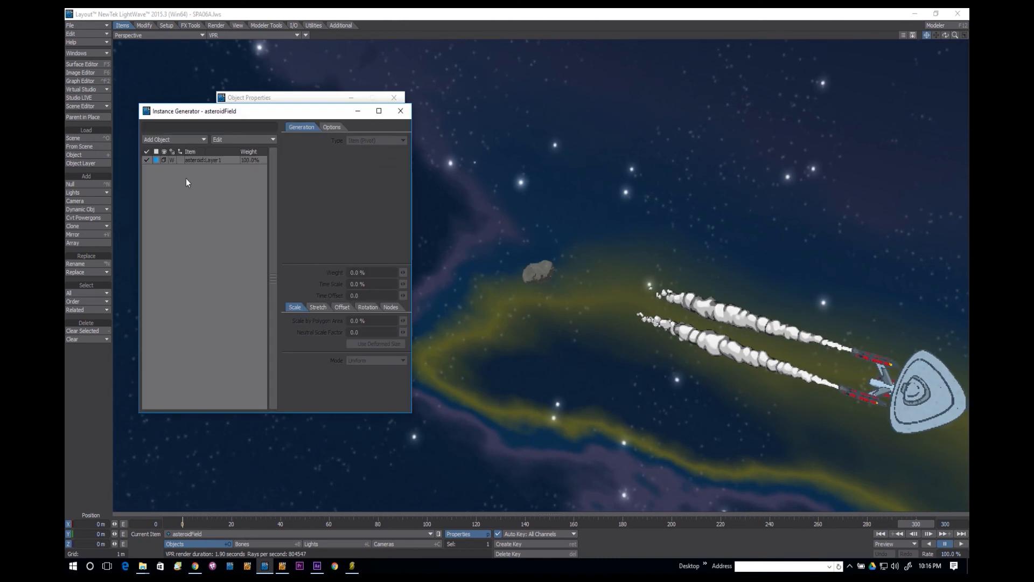
{"action": "left_click_drag", "start_coordinate": [326, 116], "coordinate": [333, 170]}
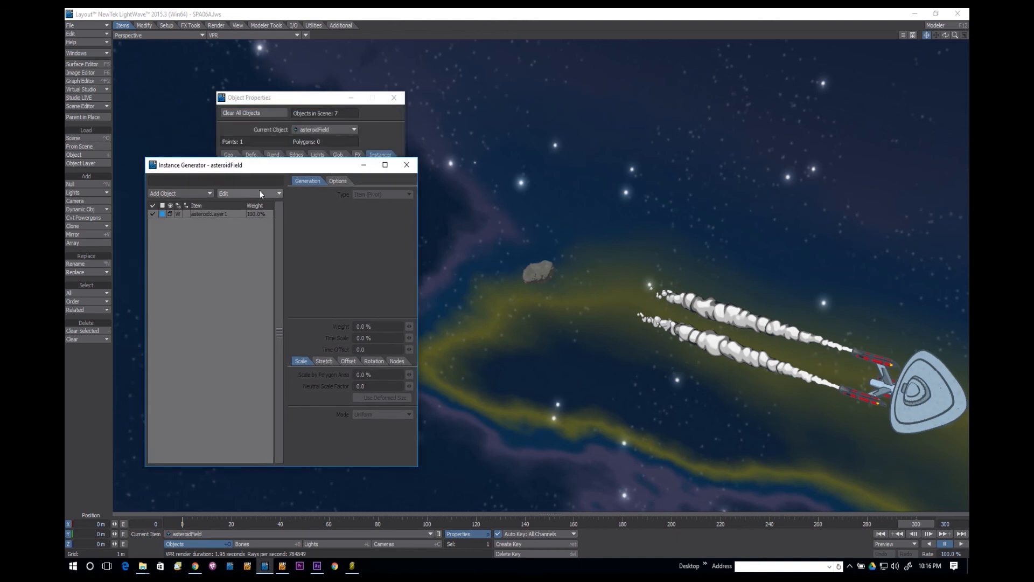
{"action": "left_click", "coordinate": [231, 216]}
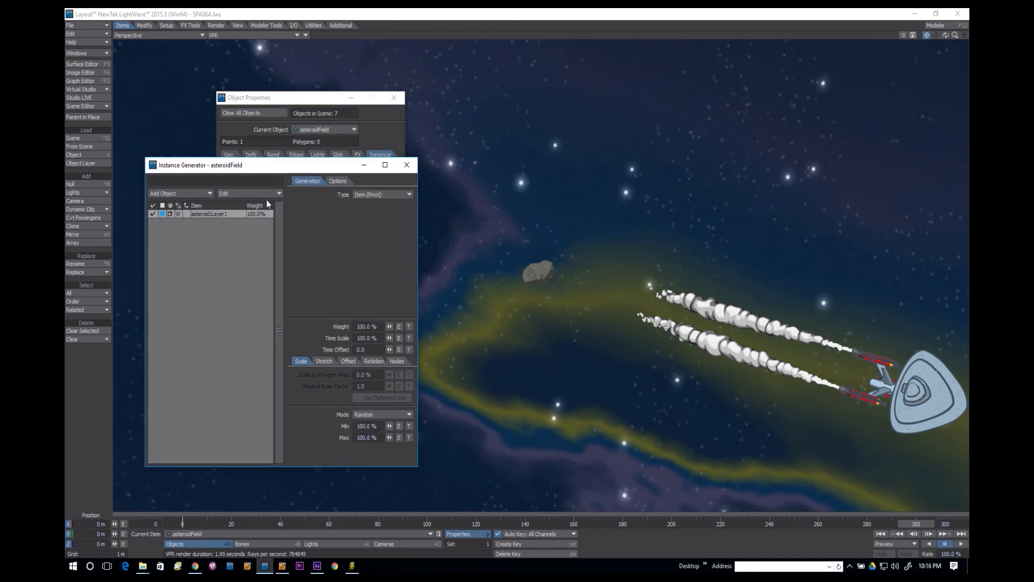
Try the Rectangular Array instance type and a Radial Array with 38 instances and a 184 m radius.
{"action": "left_click", "coordinate": [386, 194]}
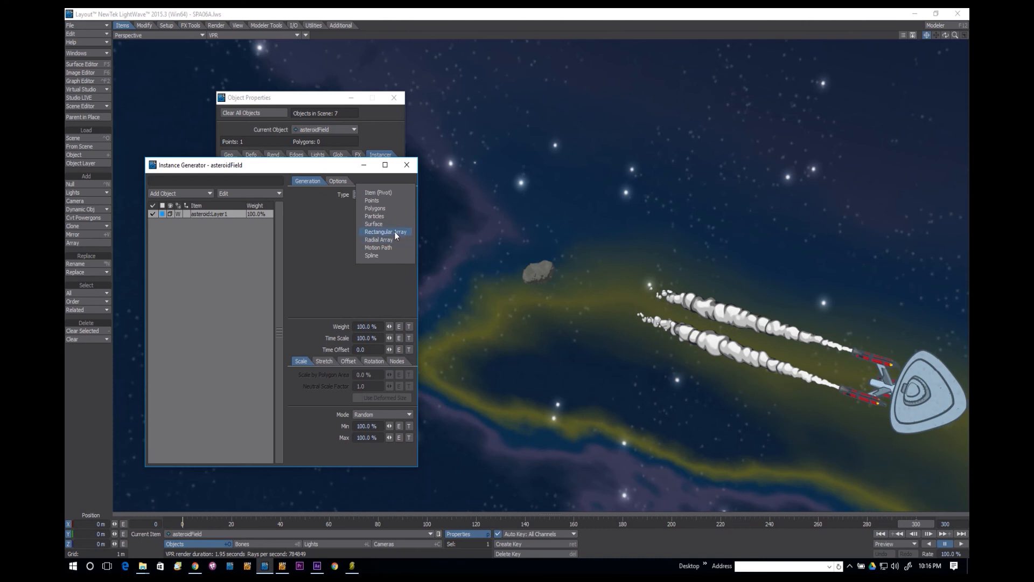
{"action": "left_click", "coordinate": [394, 231]}
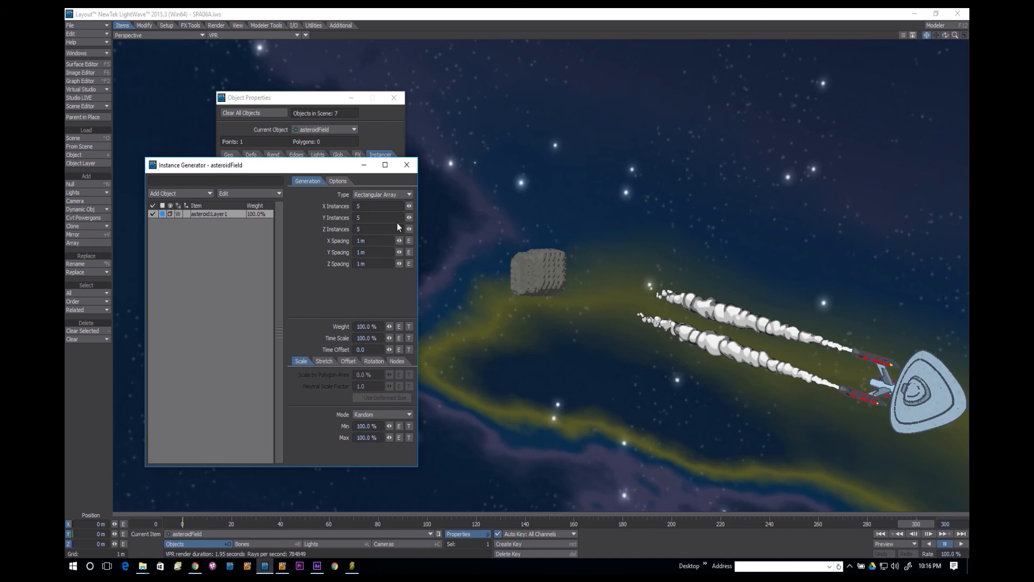
{"action": "left_click", "coordinate": [396, 206]}
{"action": "left_click", "coordinate": [383, 195]}
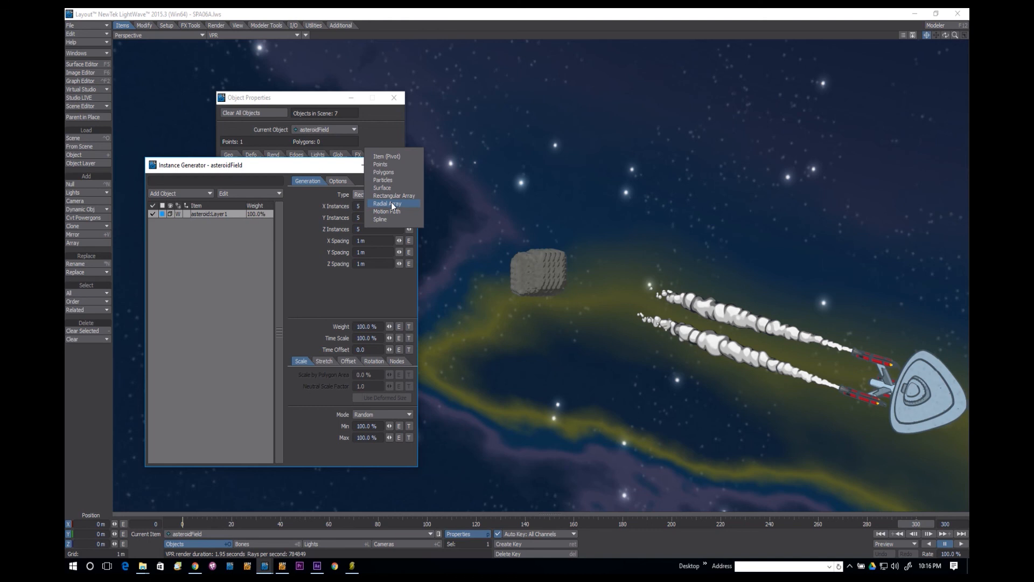
{"action": "left_click", "coordinate": [391, 203]}
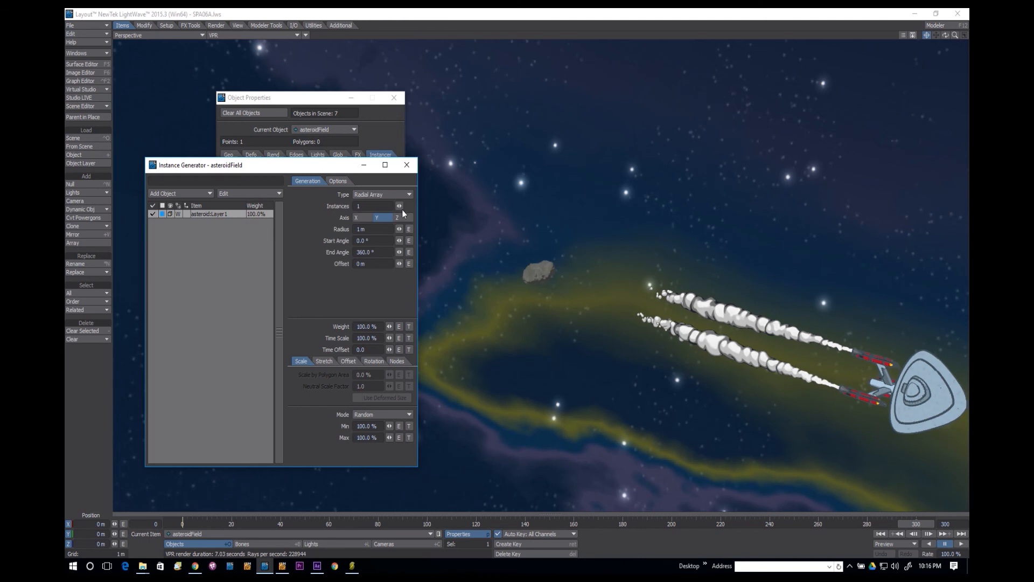
{"action": "left_click_drag", "start_coordinate": [401, 208], "coordinate": [399, 230]}
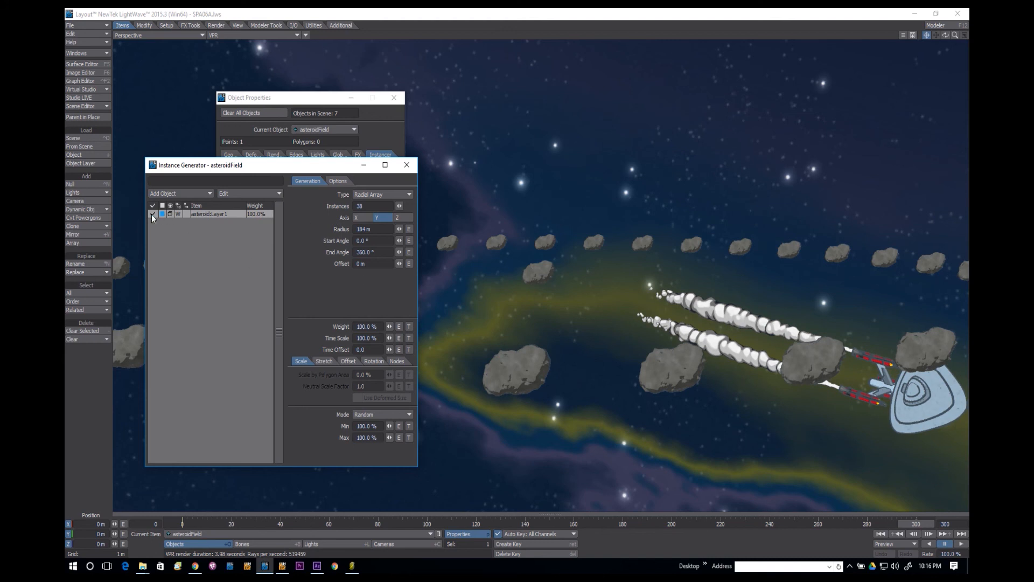
Set the asteroid instances to generate on Particles and close the Instance Generator.
{"action": "left_click", "coordinate": [386, 197]}
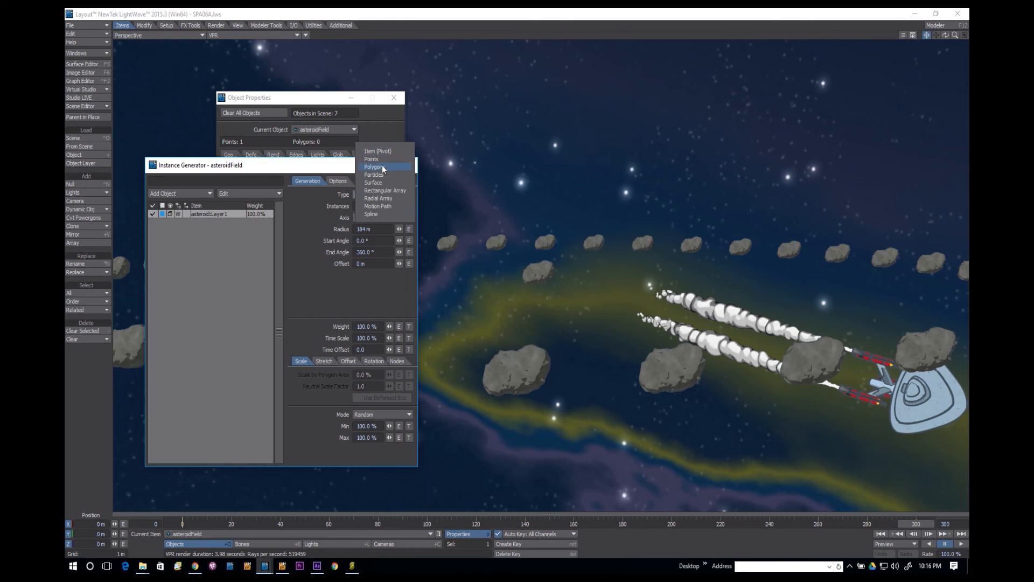
{"action": "left_click", "coordinate": [380, 175]}
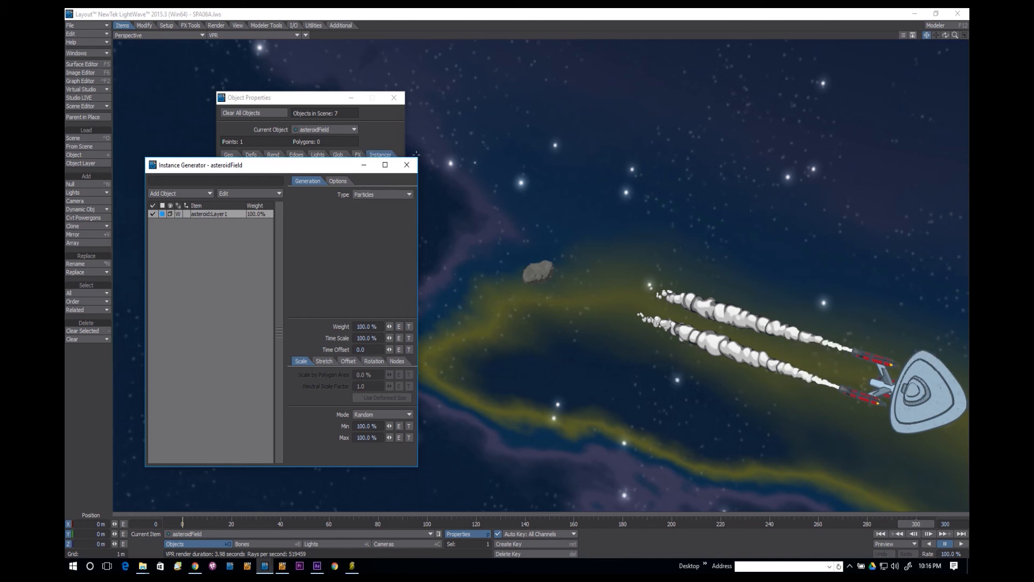
{"action": "left_click", "coordinate": [409, 169]}
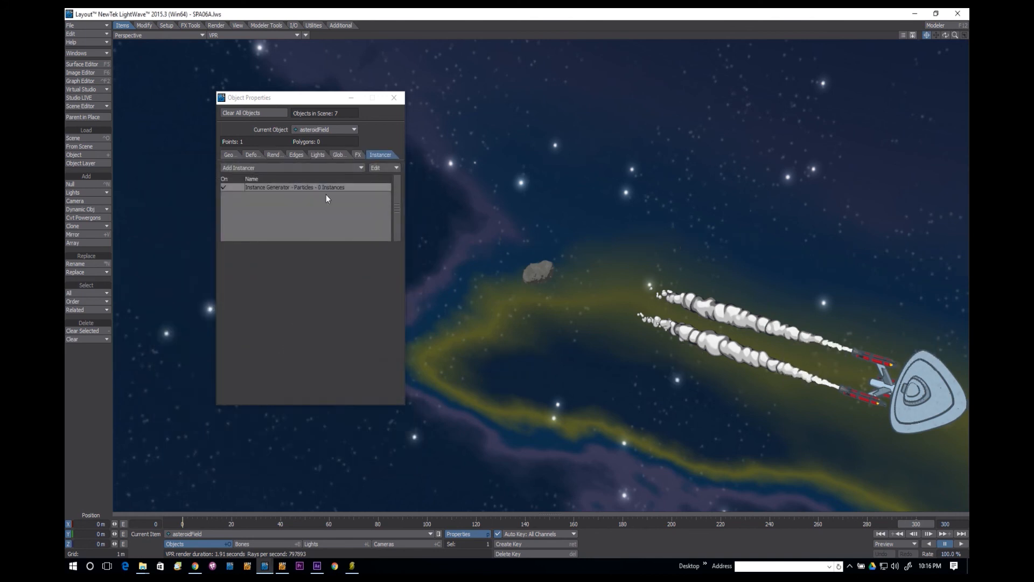
Add an emitter effect to the asteroidField null and set its birth rate to 53, generated by frame.
{"action": "left_click", "coordinate": [360, 156]}
{"action": "left_click", "coordinate": [260, 167]}
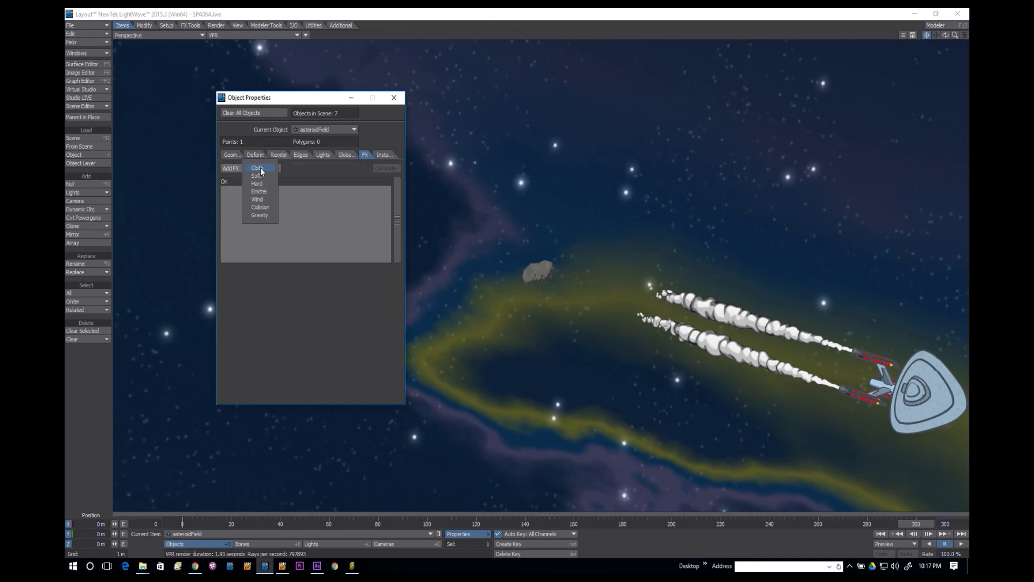
{"action": "left_click", "coordinate": [270, 193]}
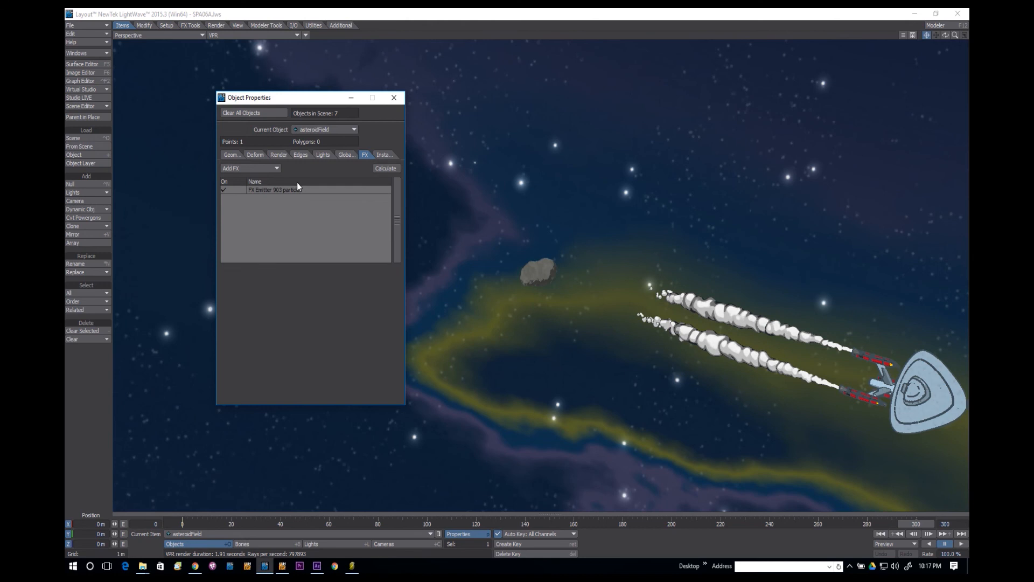
{"action": "left_click", "coordinate": [289, 191]}
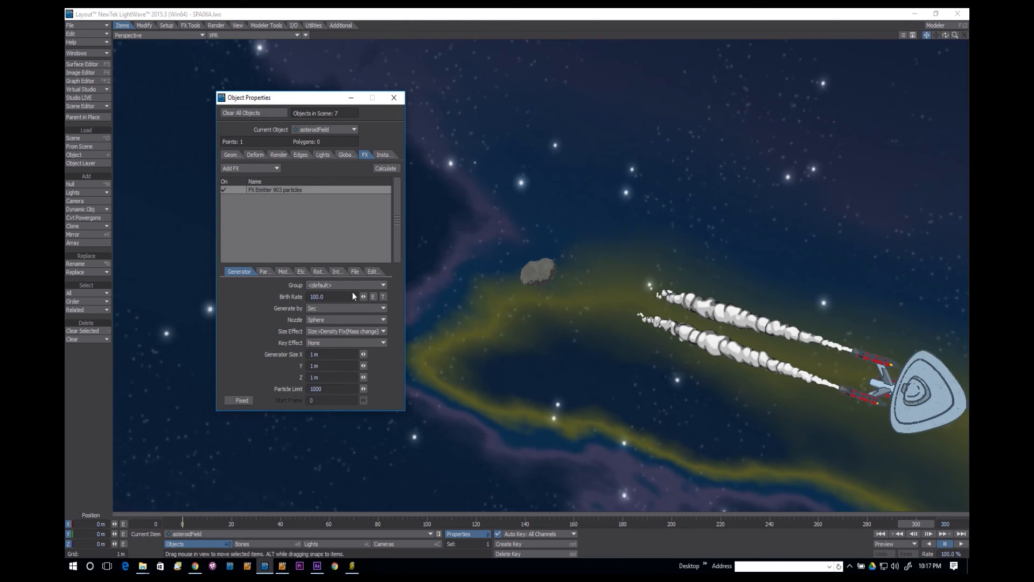
{"action": "left_click", "coordinate": [328, 309]}
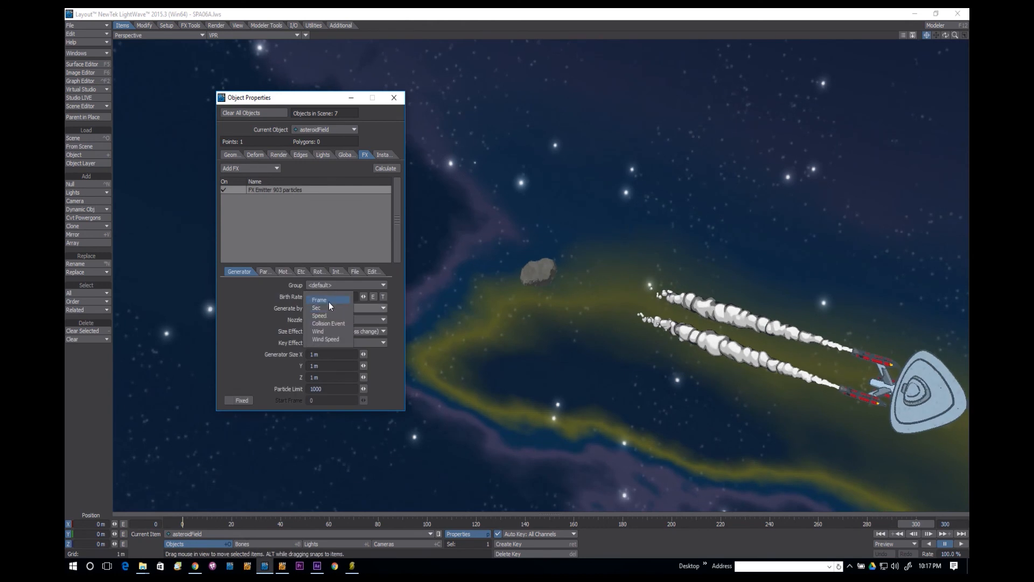
{"action": "left_click", "coordinate": [329, 302]}
{"action": "left_click_drag", "start_coordinate": [326, 296], "coordinate": [273, 290]}
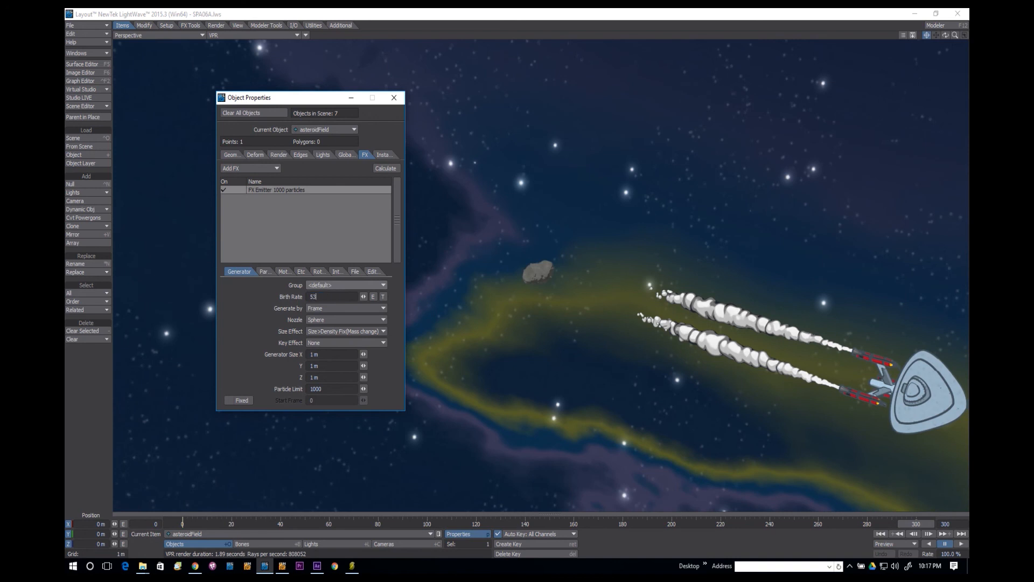
{"action": "key", "text": "Tab"}
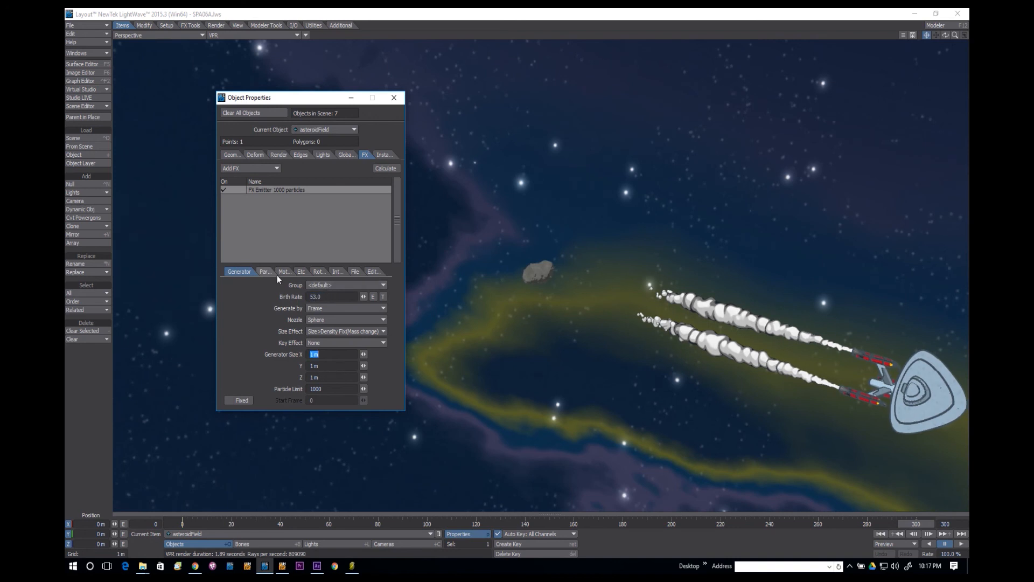
Set the emitter's particle life time to 0 frames and return to its generator settings.
{"action": "left_click", "coordinate": [265, 272]}
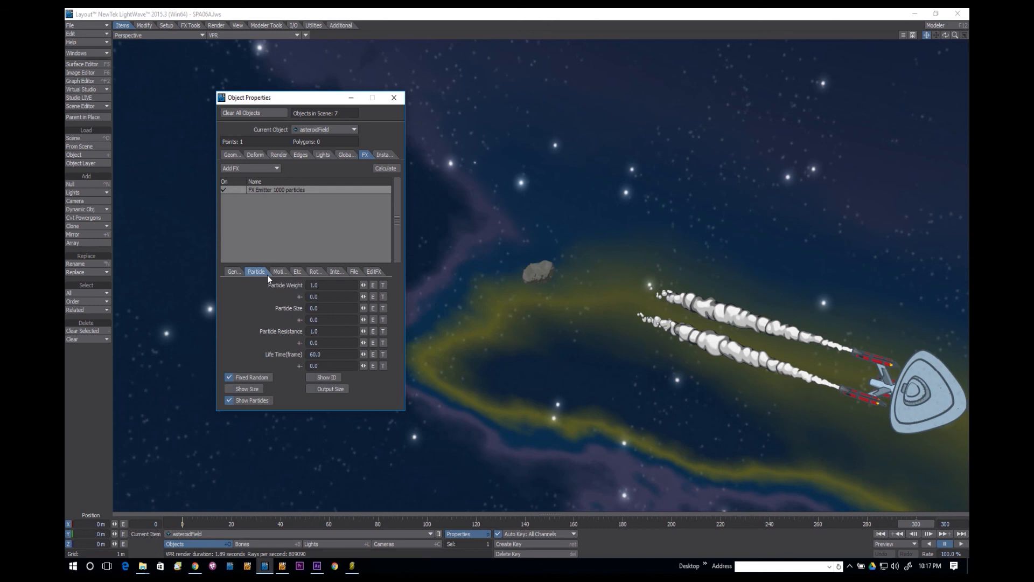
{"action": "left_click", "coordinate": [322, 354]}
{"action": "type", "text": "0"}
{"action": "key", "text": "Tab"}
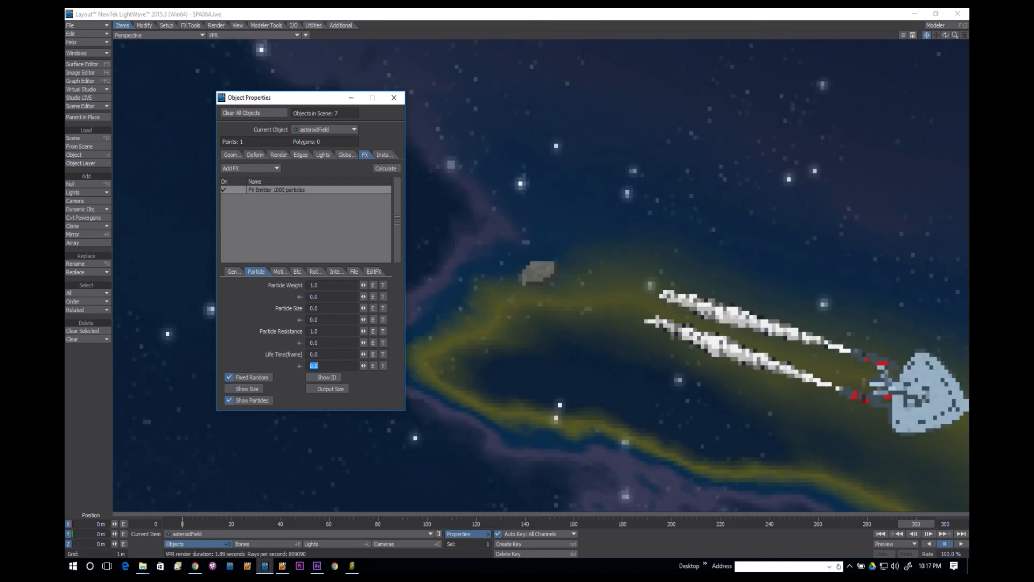
{"action": "left_click", "coordinate": [235, 270]}
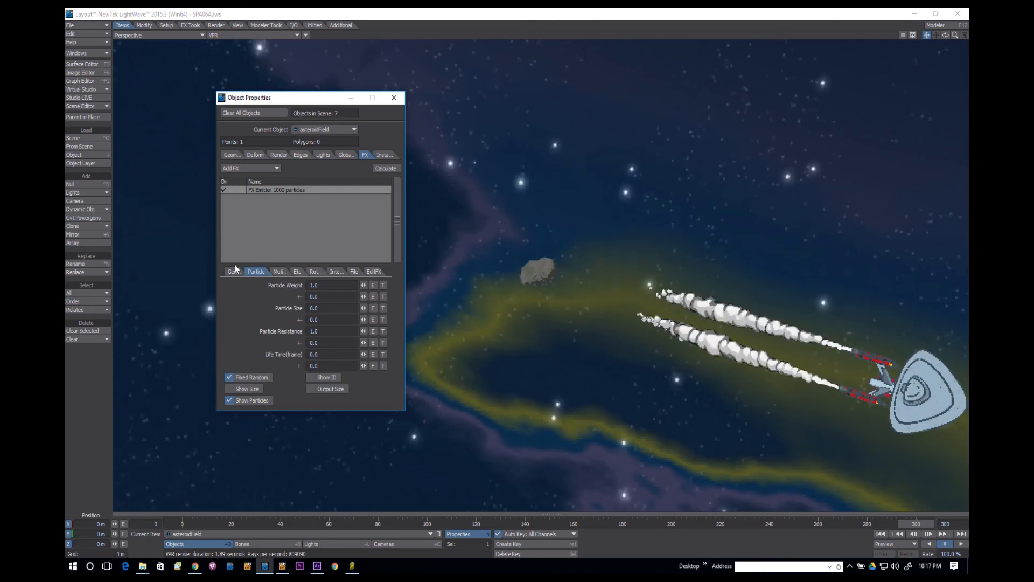
Set the emitter's generator size to 10 m in X, Y and Z.
{"action": "left_click", "coordinate": [238, 273]}
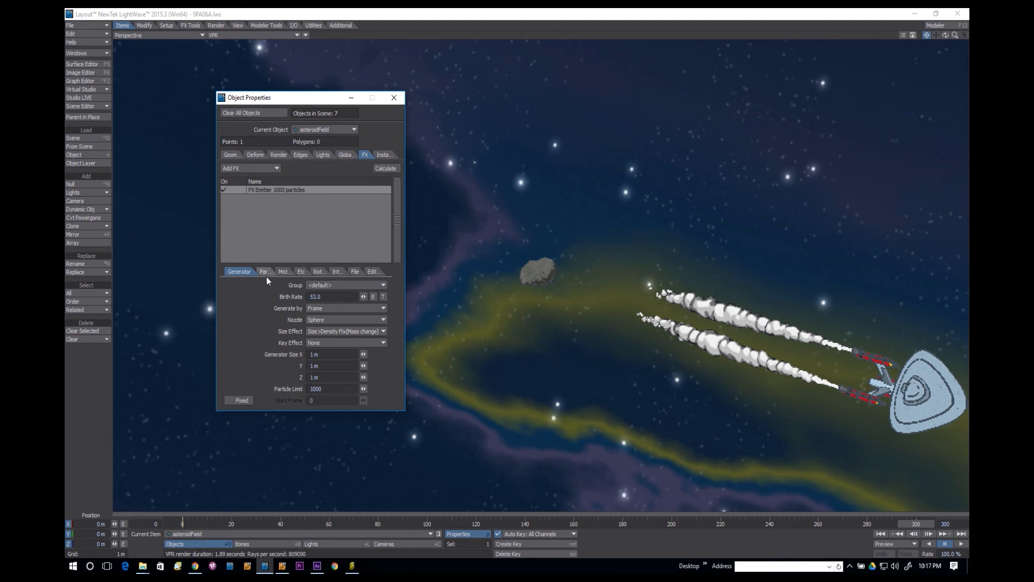
{"action": "left_click", "coordinate": [326, 354]}
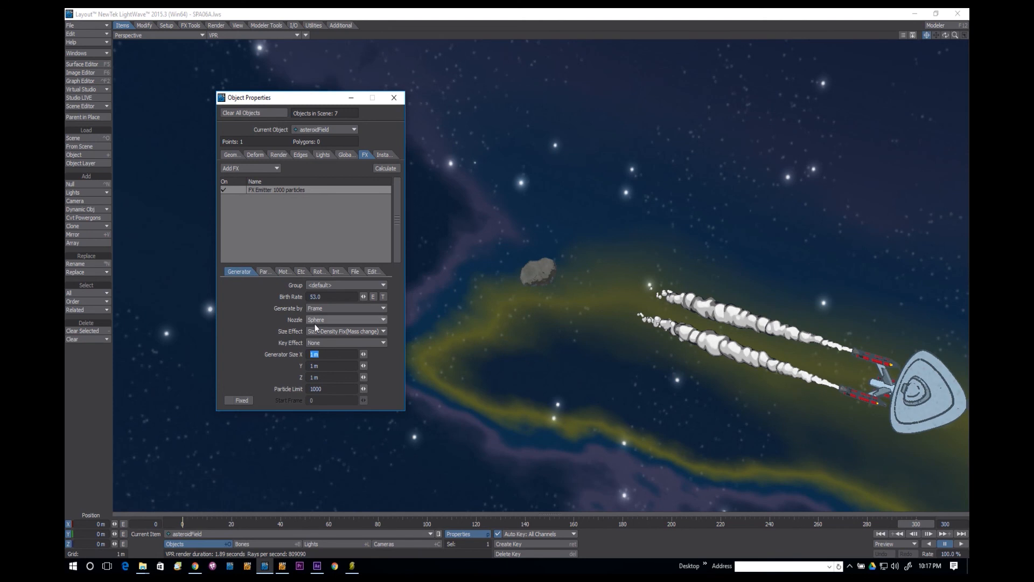
{"action": "type", "text": "500"}
{"action": "key", "text": "Tab"}
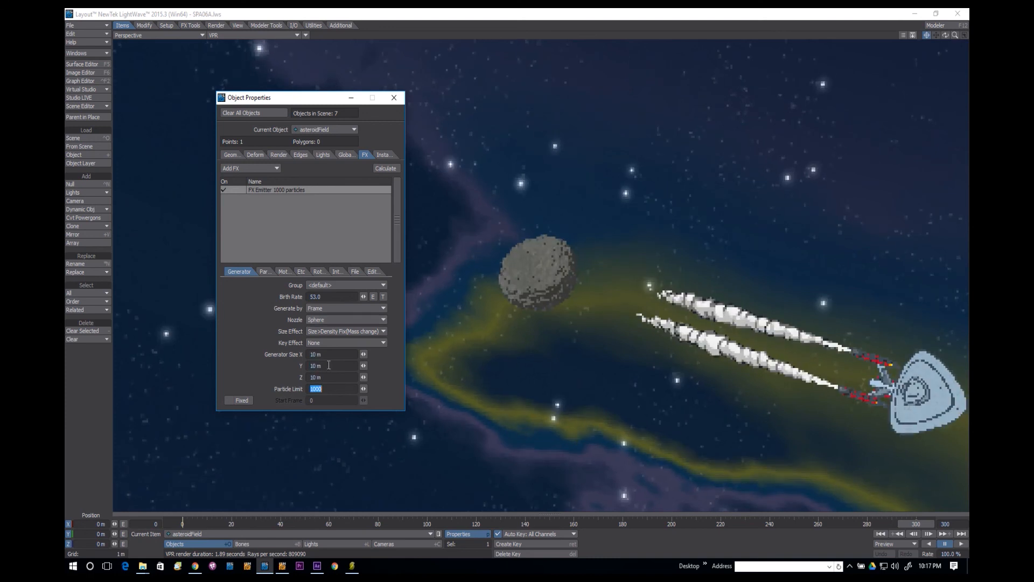
Enlarge the emitter's generator size to 100 m in X, Y and Z.
{"action": "left_click_drag", "start_coordinate": [329, 355], "coordinate": [65, 290]}
{"action": "type", "text": "100"}
{"action": "key", "text": "Tab"}
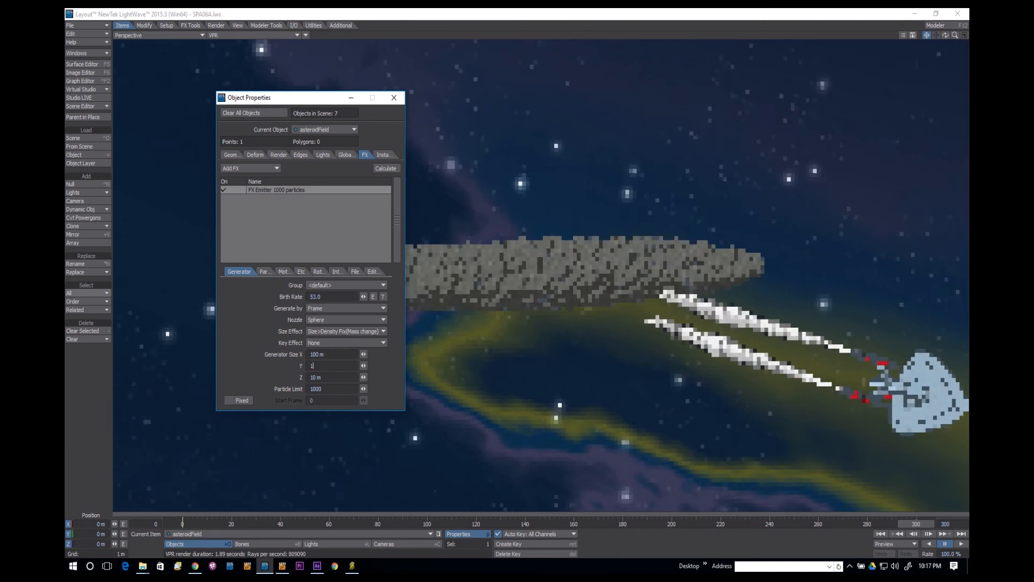
{"action": "type", "text": "100"}
{"action": "key", "text": "Tab"}
{"action": "type", "text": "100"}
{"action": "key", "text": "Tab"}
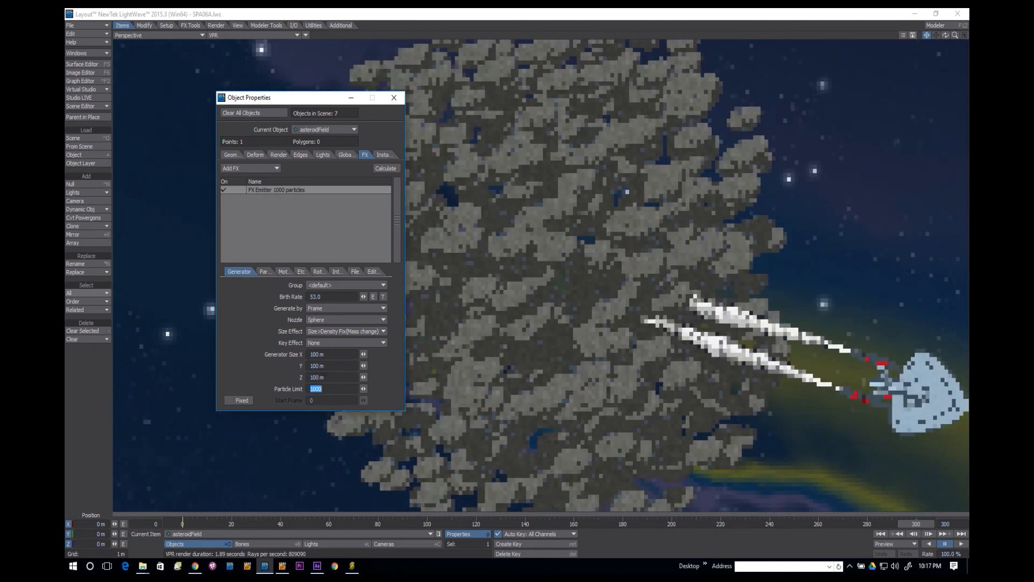
Set both the emitter's birth rate and its particle limit to 15.
{"action": "left_click", "coordinate": [331, 295]}
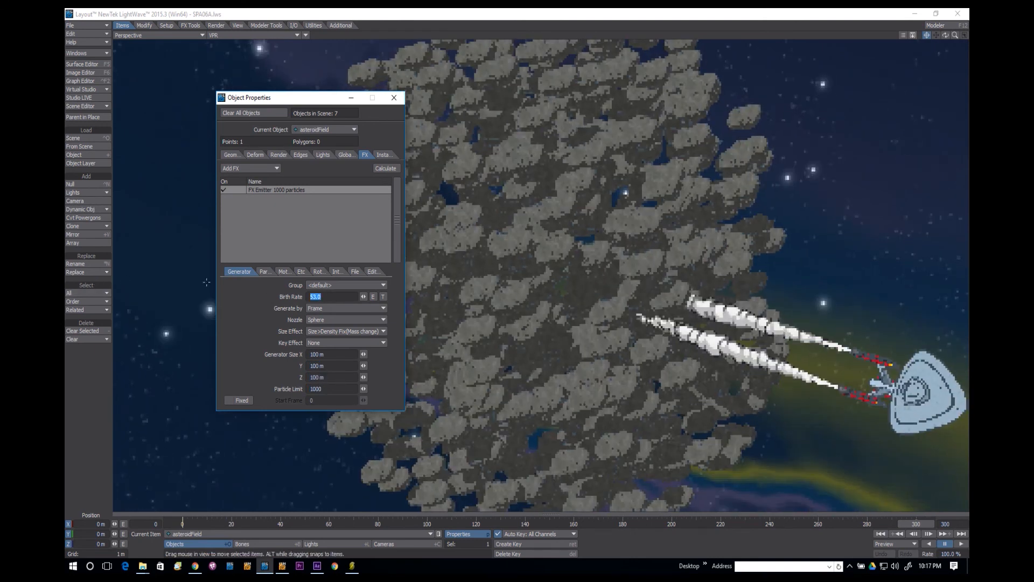
{"action": "type", "text": "23"}
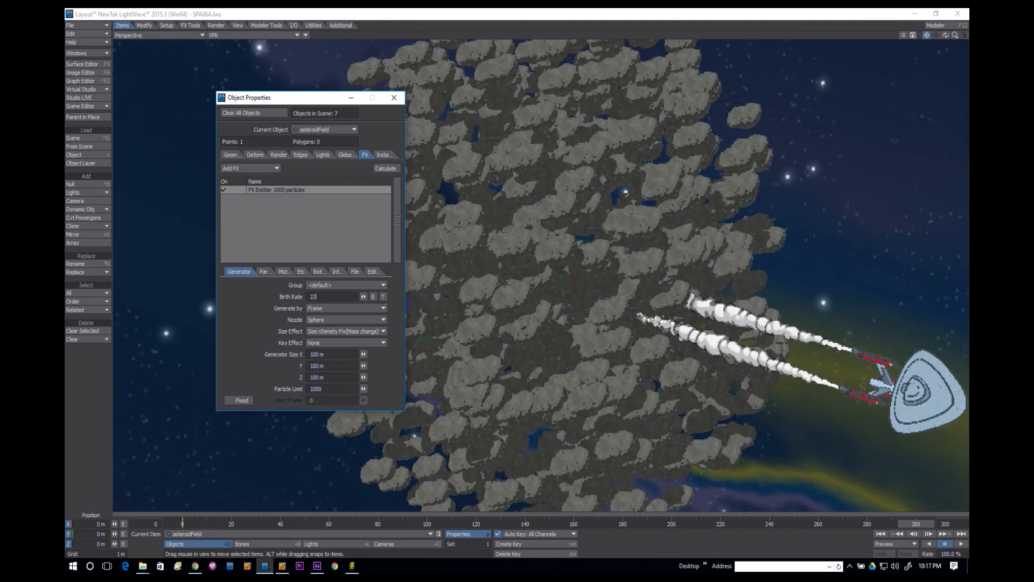
{"action": "type", "text": "15"}
{"action": "key", "text": "Tab"}
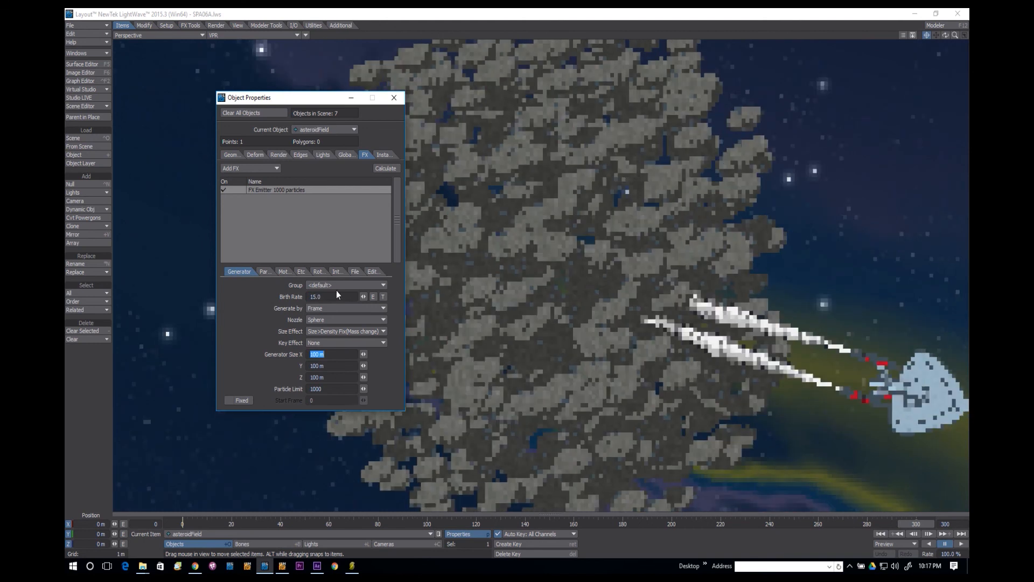
{"action": "left_click", "coordinate": [324, 388]}
{"action": "type", "text": "15"}
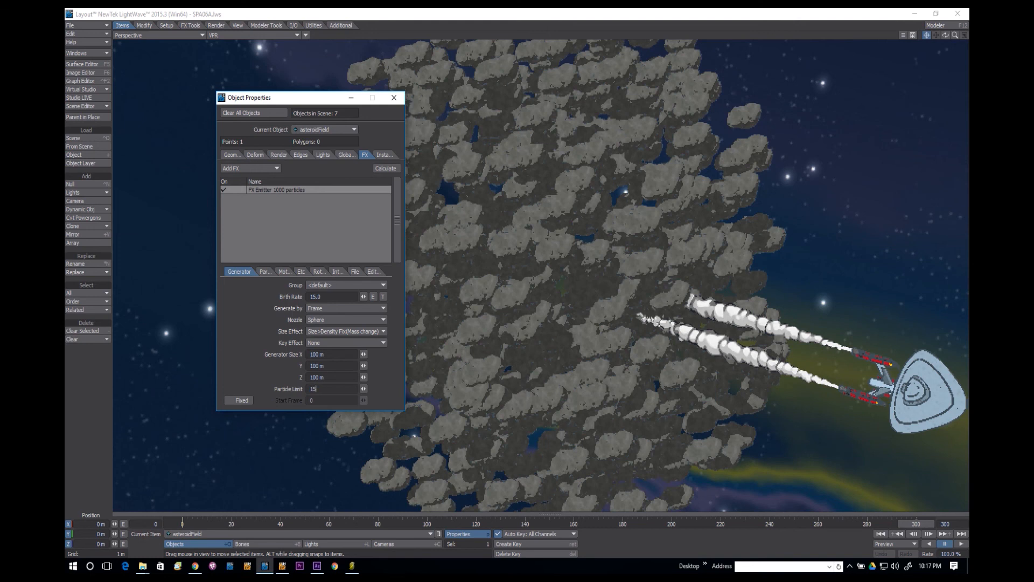
{"action": "key", "text": "Return"}
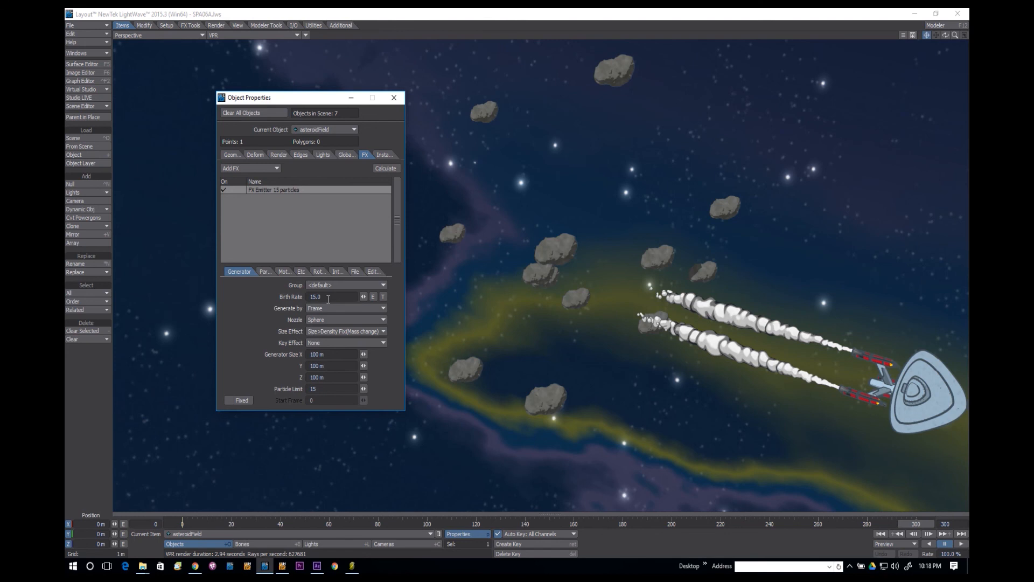
Set the emitter's generator size to 1 km on the X, Y and Z axes.
{"action": "left_click_drag", "start_coordinate": [328, 354], "coordinate": [243, 343]}
{"action": "type", "text": "1000"}
{"action": "key", "text": "Tab"}
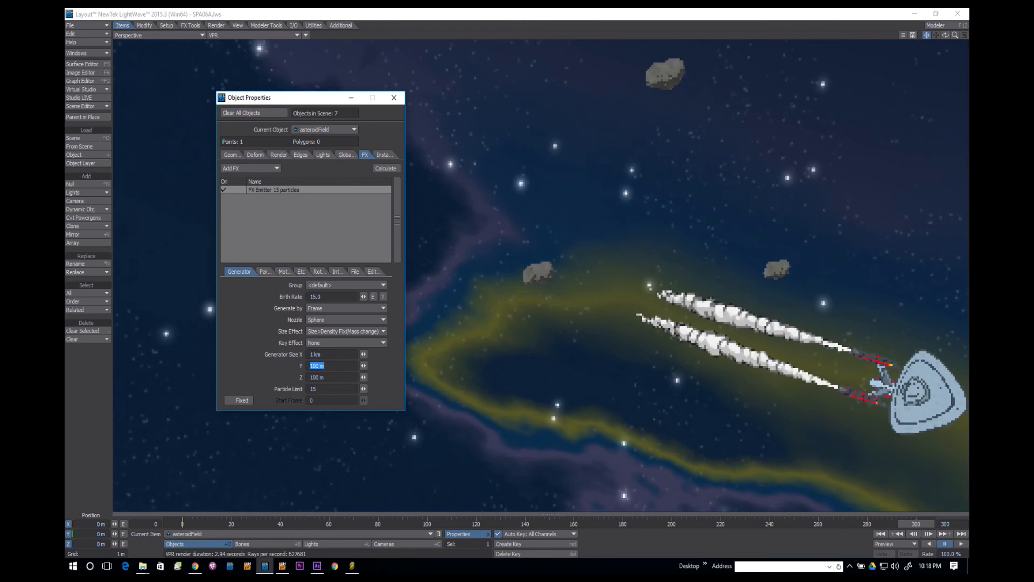
{"action": "type", "text": "1000"}
{"action": "key", "text": "Tab"}
{"action": "type", "text": "1"}
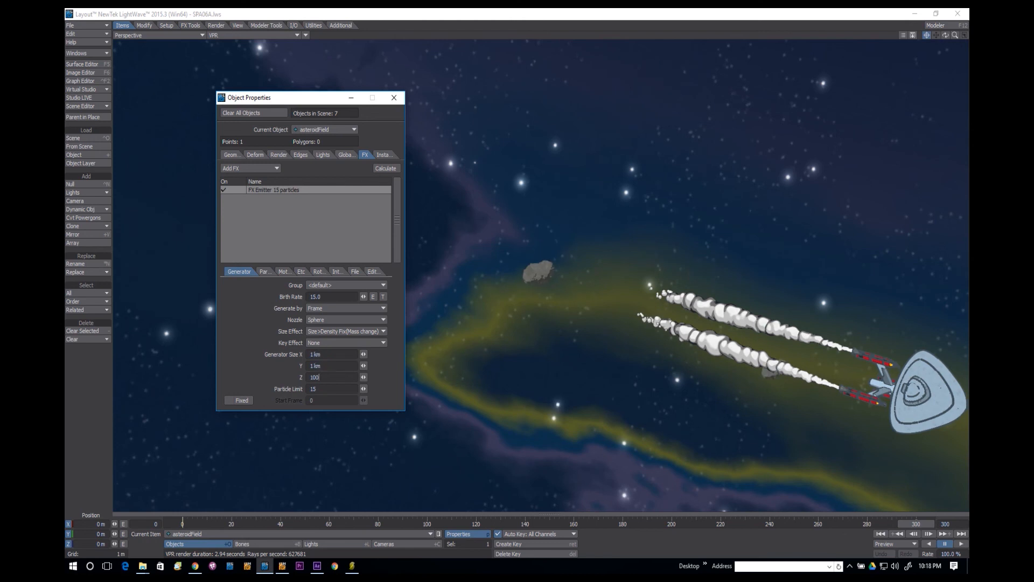
{"action": "type", "text": "00"}
{"action": "key", "text": "Tab"}
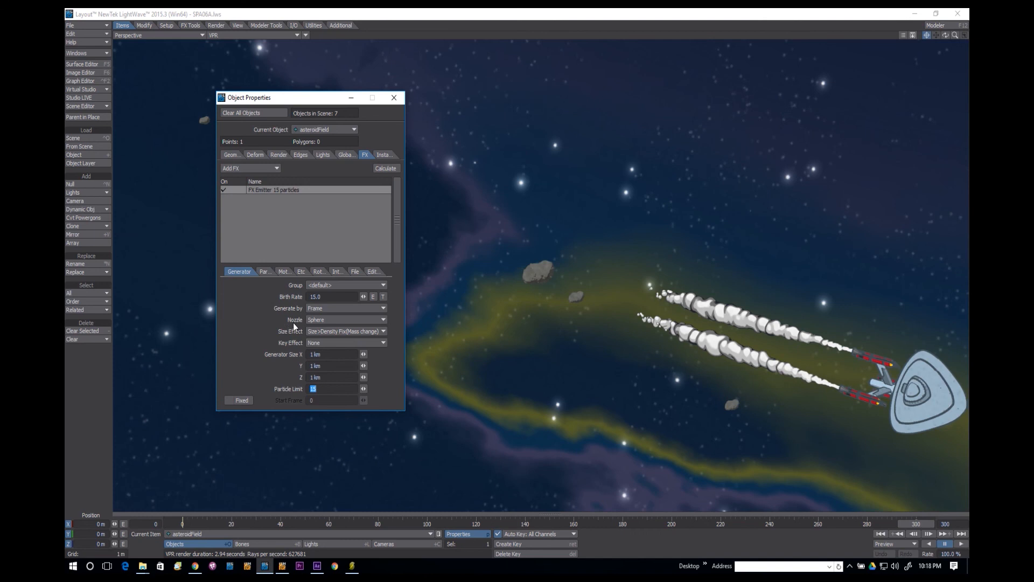
Set both the emitter's birth rate and its particle limit to 53.
{"action": "key", "text": "Tab"}
{"action": "type", "text": "53"}
{"action": "key", "text": "Tab"}
{"action": "key", "text": "Tab"}
{"action": "key", "text": "Tab"}
{"action": "key", "text": "Tab"}
{"action": "type", "text": "53"}
{"action": "key", "text": "Return"}
Flatten the emitter volume by setting its generator Y size to 500 m.
{"action": "left_click_drag", "start_coordinate": [324, 355], "coordinate": [277, 350]}
{"action": "key", "text": "Tab"}
{"action": "type", "text": "500"}
{"action": "key", "text": "Tab"}
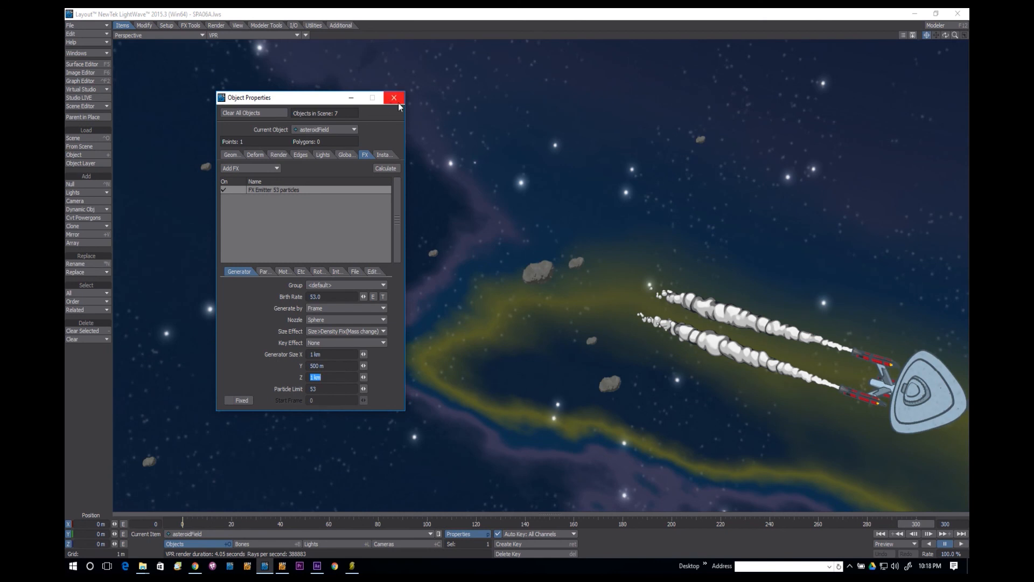
Open the asteroidField null's Instance Generator and set the minimum random scale to 5%.
{"action": "left_click_drag", "start_coordinate": [313, 100], "coordinate": [292, 89]}
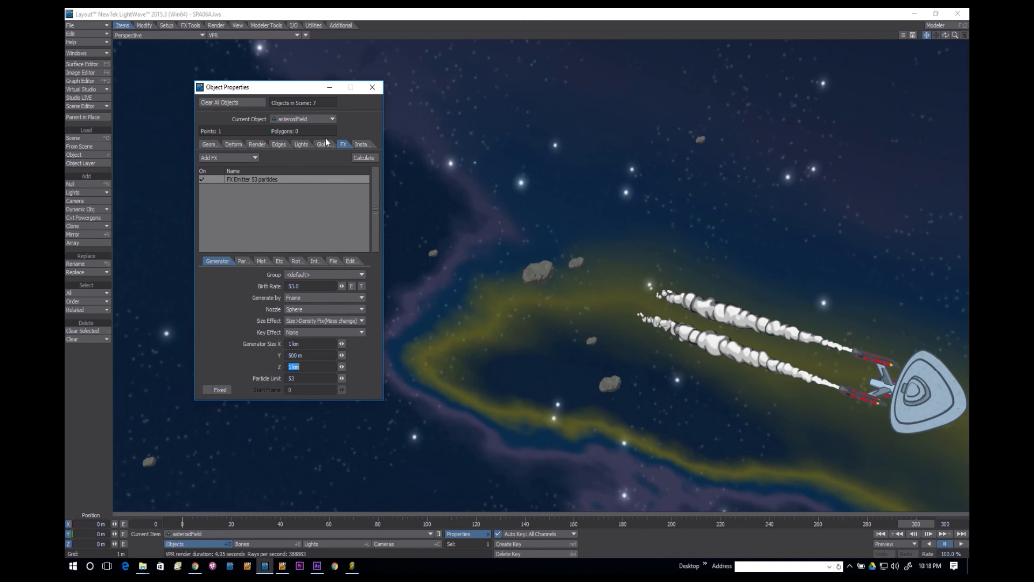
{"action": "left_click", "coordinate": [366, 144]}
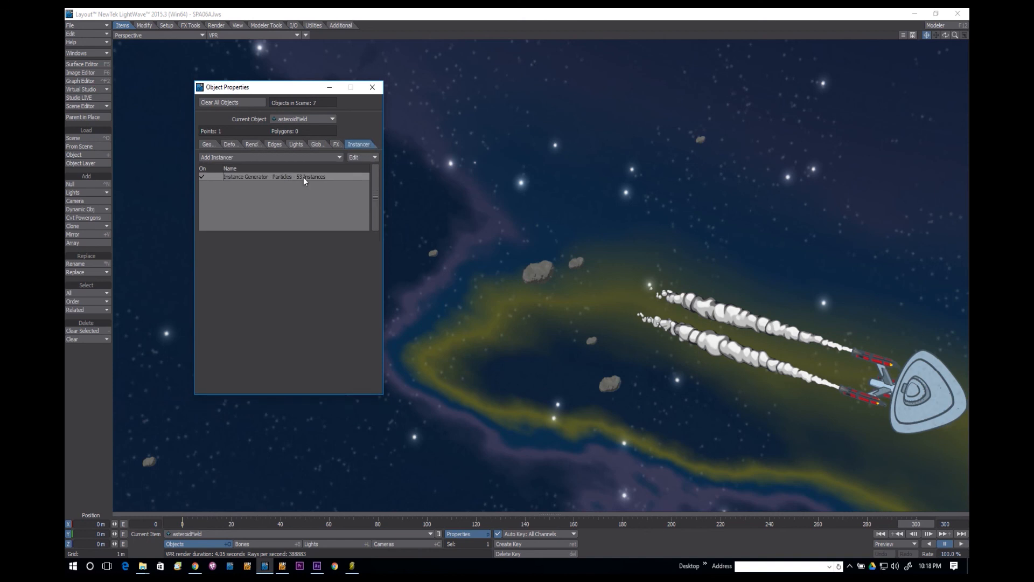
{"action": "double_click", "coordinate": [304, 177]}
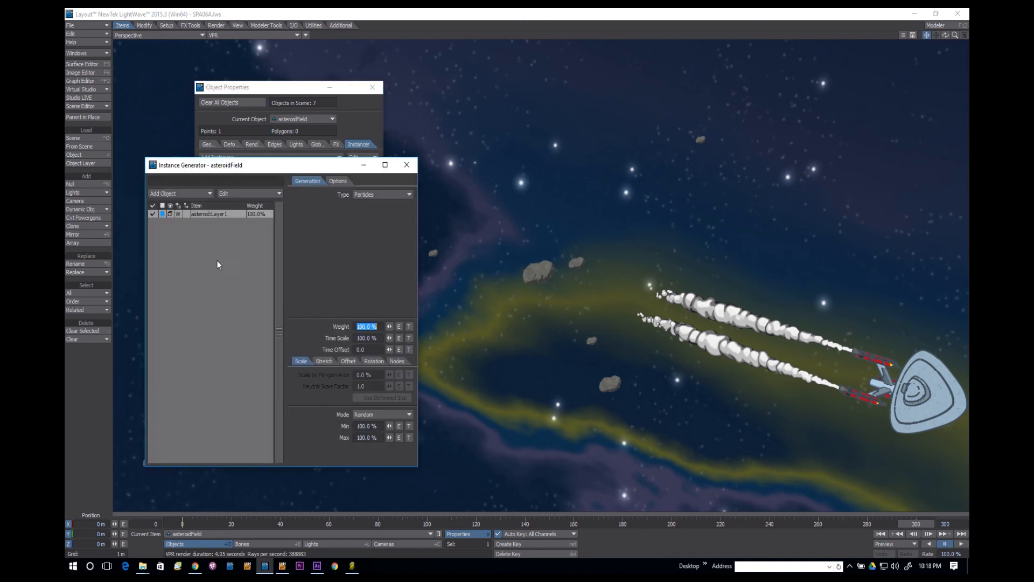
{"action": "left_click", "coordinate": [378, 425]}
{"action": "type", "text": "5"}
{"action": "key", "text": "Tab"}
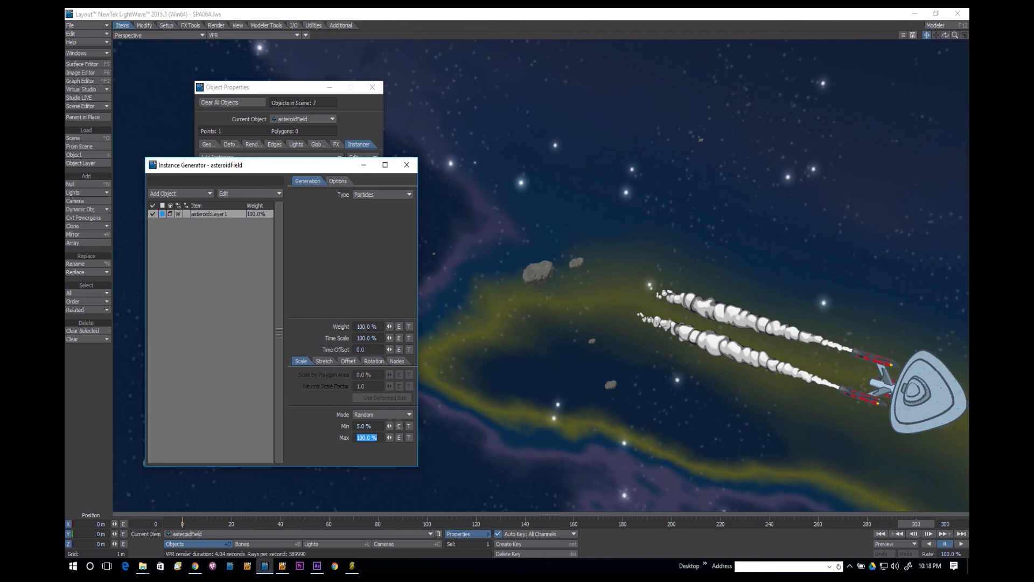
Set the instances' random scale range to a minimum of 50% and a maximum of 300%.
{"action": "left_click", "coordinate": [374, 426]}
{"action": "type", "text": "50"}
{"action": "key", "text": "Tab"}
{"action": "type", "text": "300"}
{"action": "key", "text": "Return"}
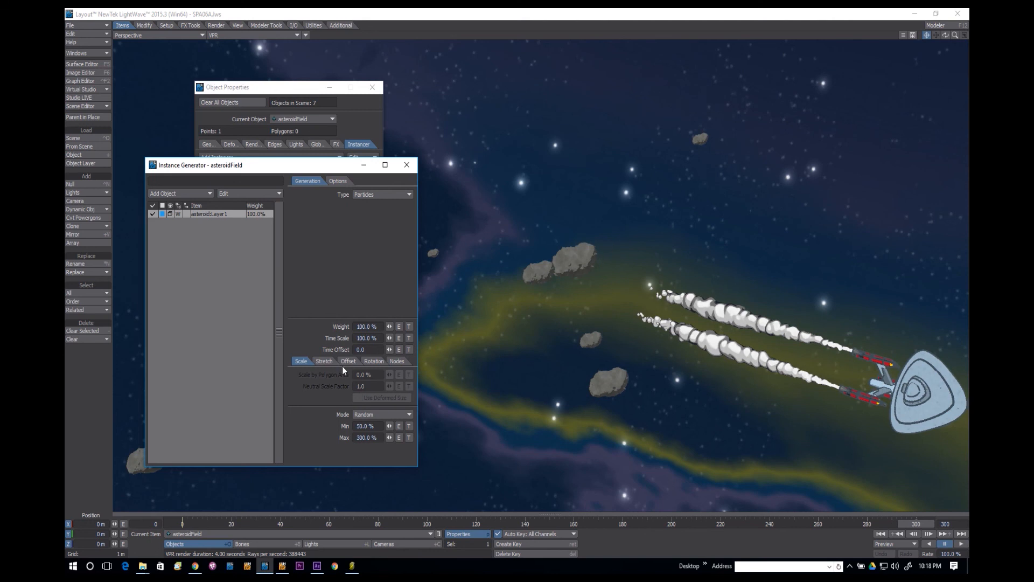
Try a maximum Z stretch of 100% on the asteroid instances and reset it to 0%.
{"action": "left_click", "coordinate": [326, 361]}
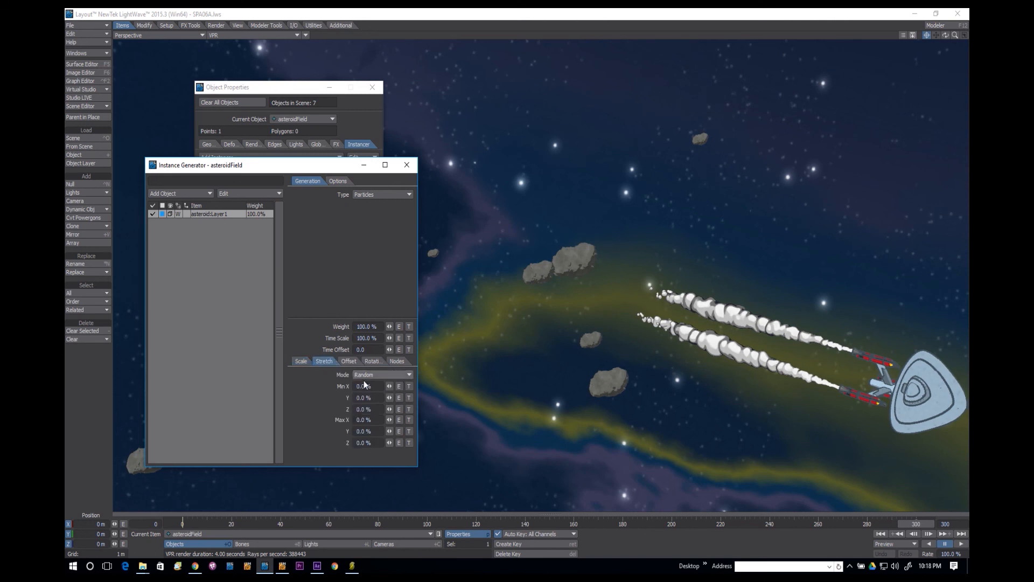
{"action": "left_click", "coordinate": [376, 443]}
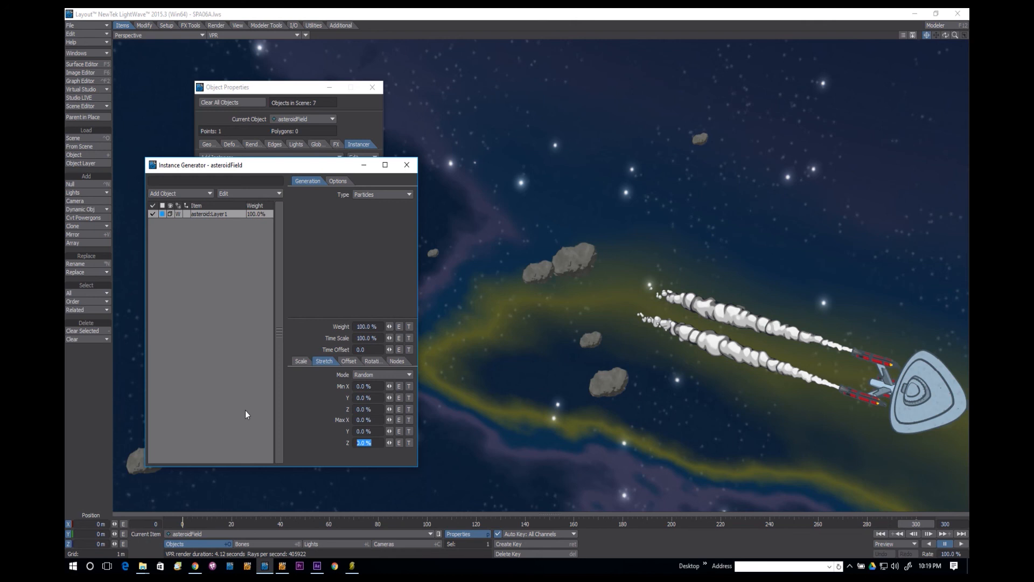
{"action": "type", "text": "100"}
{"action": "key", "text": "Return"}
{"action": "left_click", "coordinate": [380, 443]}
{"action": "type", "text": "0"}
{"action": "key", "text": "Return"}
Randomize the instances' rotation with a maximum of 360° for heading, pitch and bank.
{"action": "left_click", "coordinate": [373, 361]}
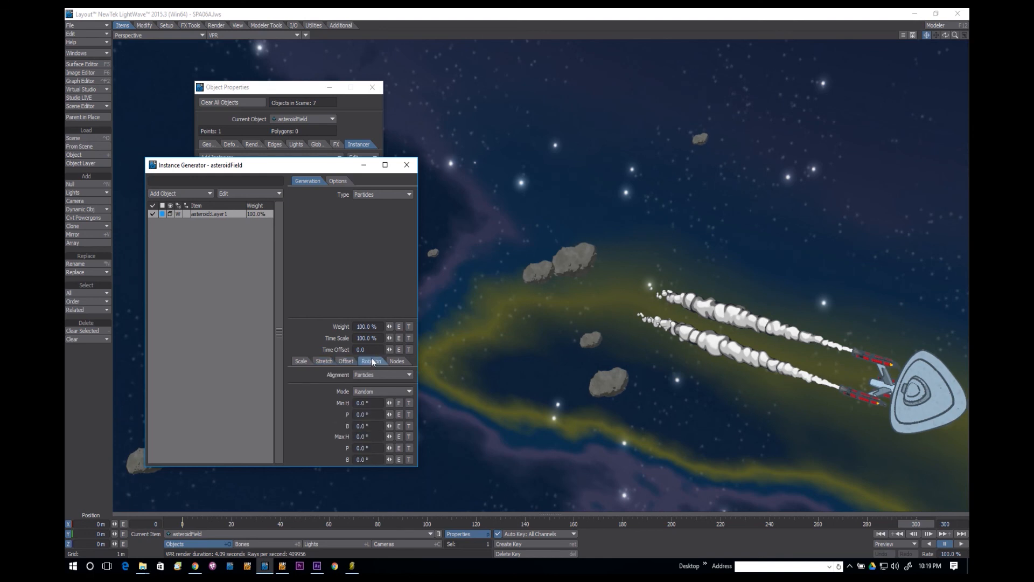
{"action": "left_click", "coordinate": [377, 435]}
{"action": "type", "text": "360"}
{"action": "key", "text": "Tab"}
{"action": "type", "text": "60"}
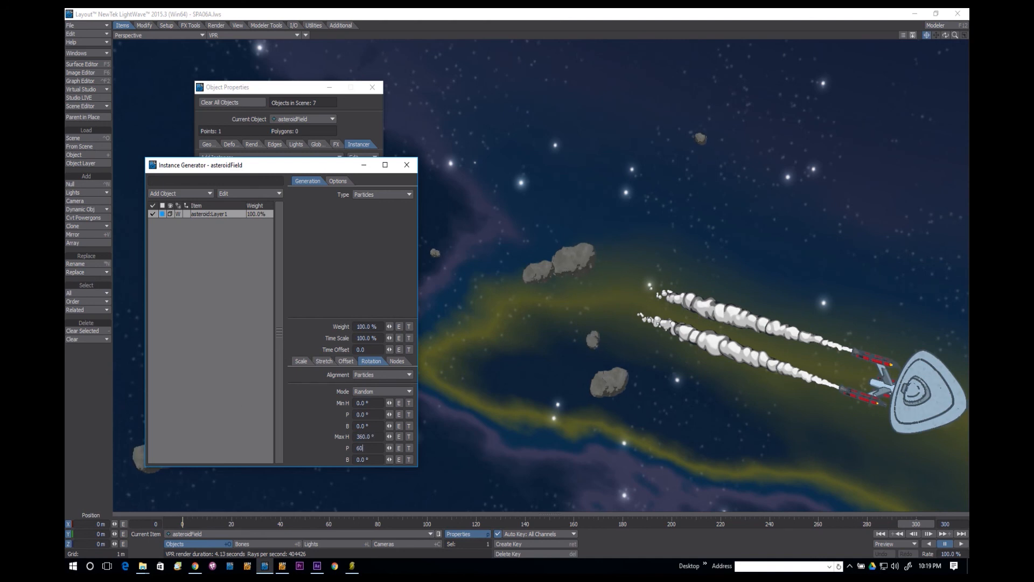
{"action": "key", "text": "BackSpace"}
{"action": "key", "text": "BackSpace"}
{"action": "type", "text": "360"}
{"action": "key", "text": "Tab"}
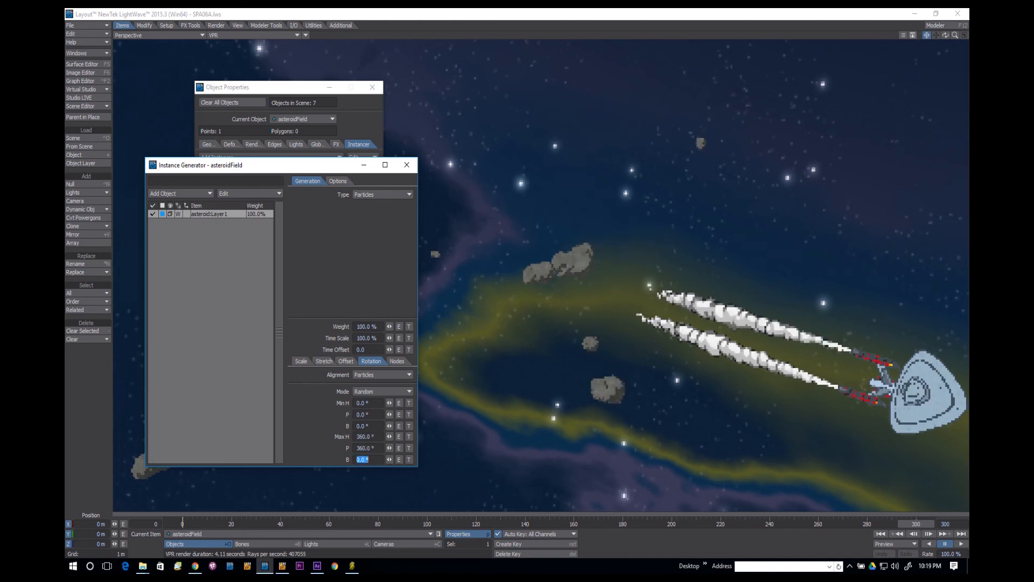
{"action": "type", "text": "360"}
{"action": "key", "text": "Tab"}
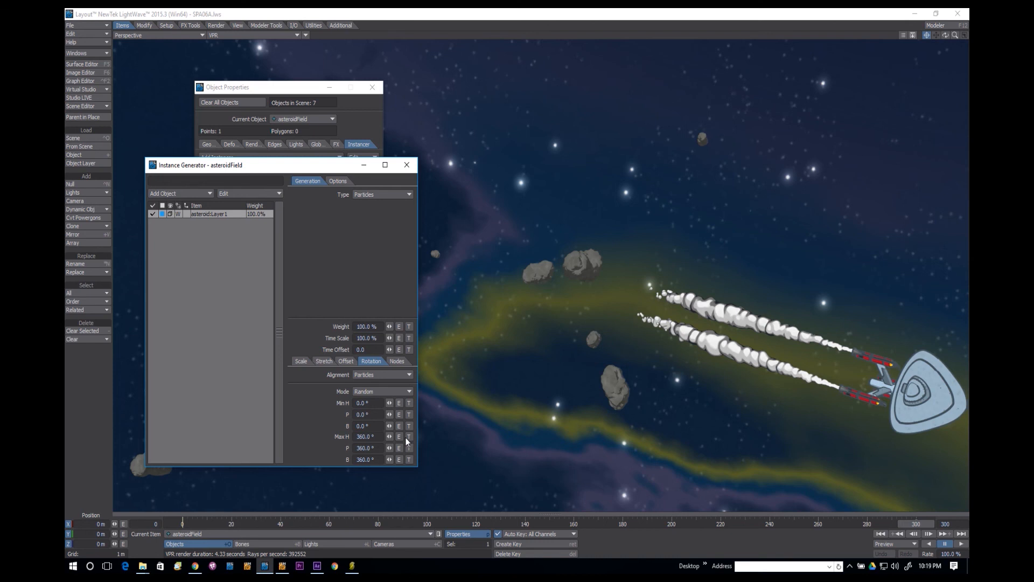
View the instances' node options and close the Instance Generator and Object Properties windows.
{"action": "left_click", "coordinate": [404, 361]}
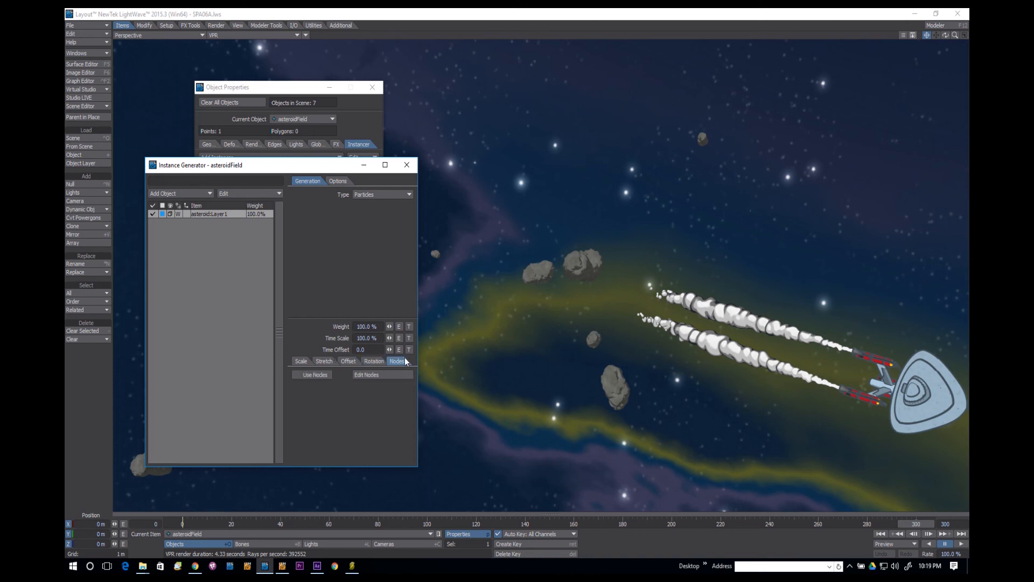
{"action": "left_click", "coordinate": [407, 165]}
{"action": "left_click", "coordinate": [373, 87]}
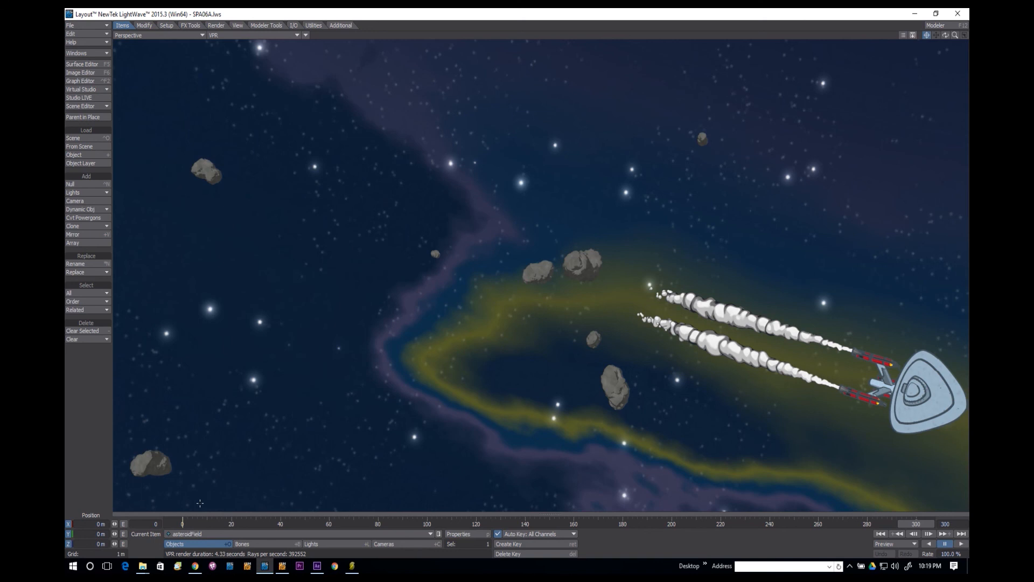
Go to frame 0 and move the asteroidField null to about -145 m in X and -30 m in Z.
{"action": "left_click", "coordinate": [182, 524]}
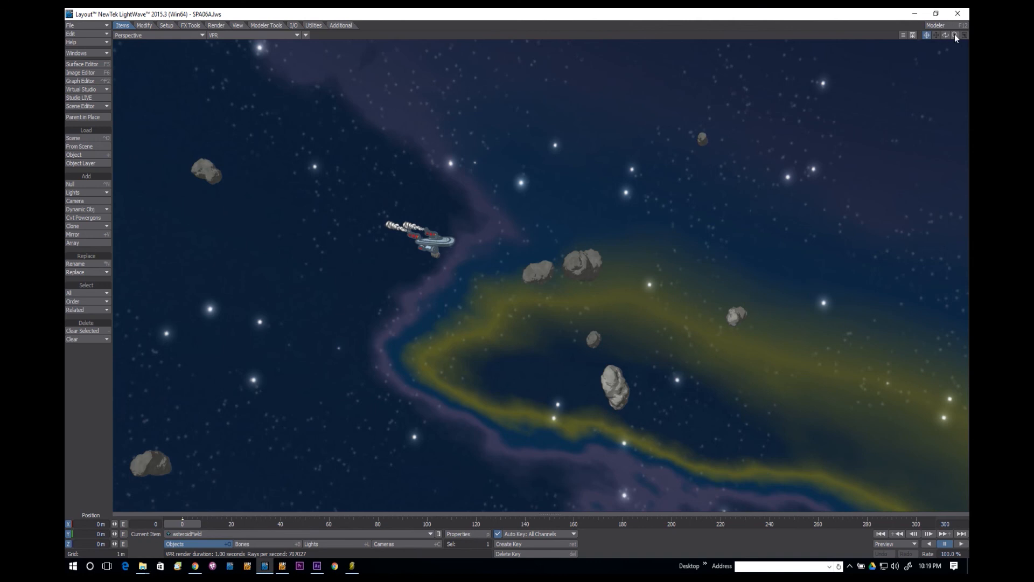
{"action": "mouse_move", "coordinate": [955, 35]}
{"action": "left_mouse_down"}
{"action": "mouse_move", "coordinate": [916, 35]}
{"action": "mouse_move", "coordinate": [953, 36]}
{"action": "left_mouse_up"}
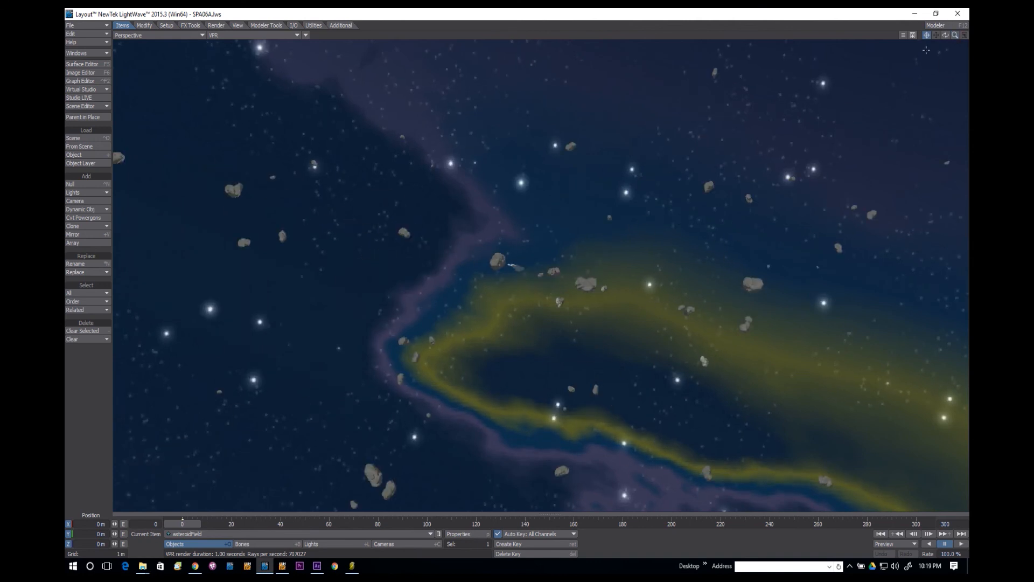
{"action": "left_click_drag", "start_coordinate": [404, 414], "coordinate": [261, 420]}
{"action": "left_click_drag", "start_coordinate": [324, 334], "coordinate": [243, 342]}
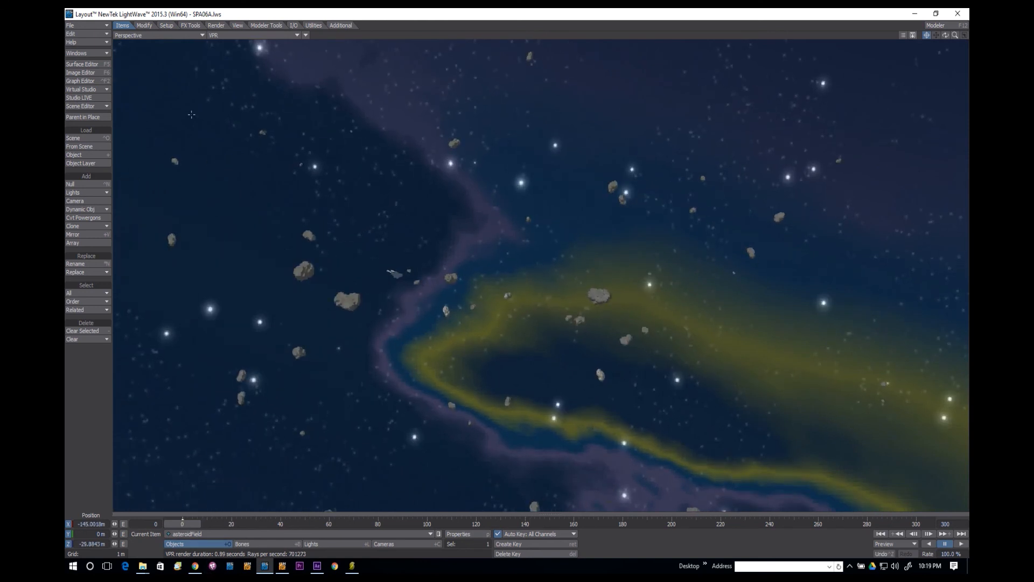
Display the viewport as Shaded Solid and move the asteroidField null to about -217 m in X.
{"action": "left_click", "coordinate": [223, 35]}
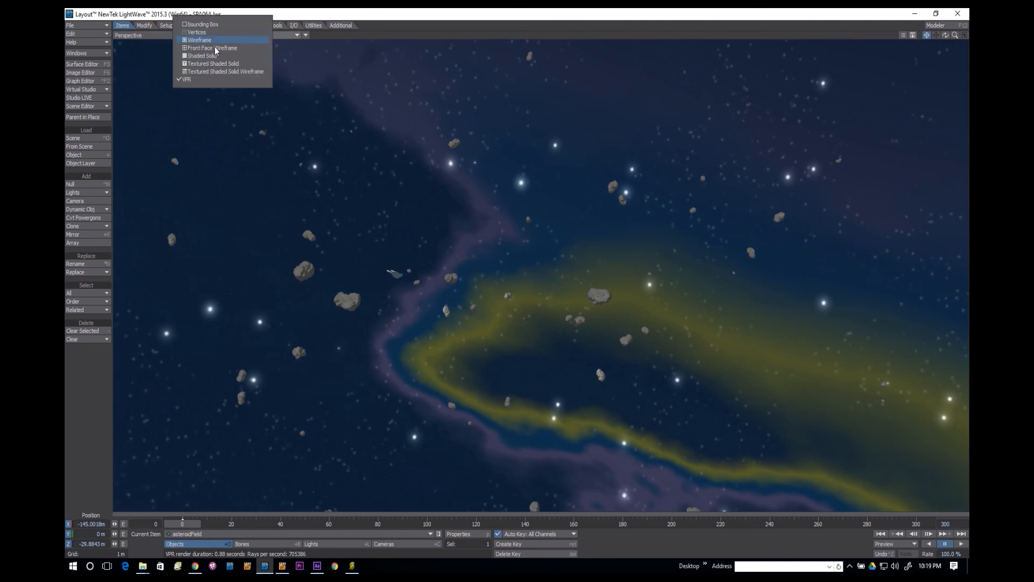
{"action": "left_click", "coordinate": [216, 55]}
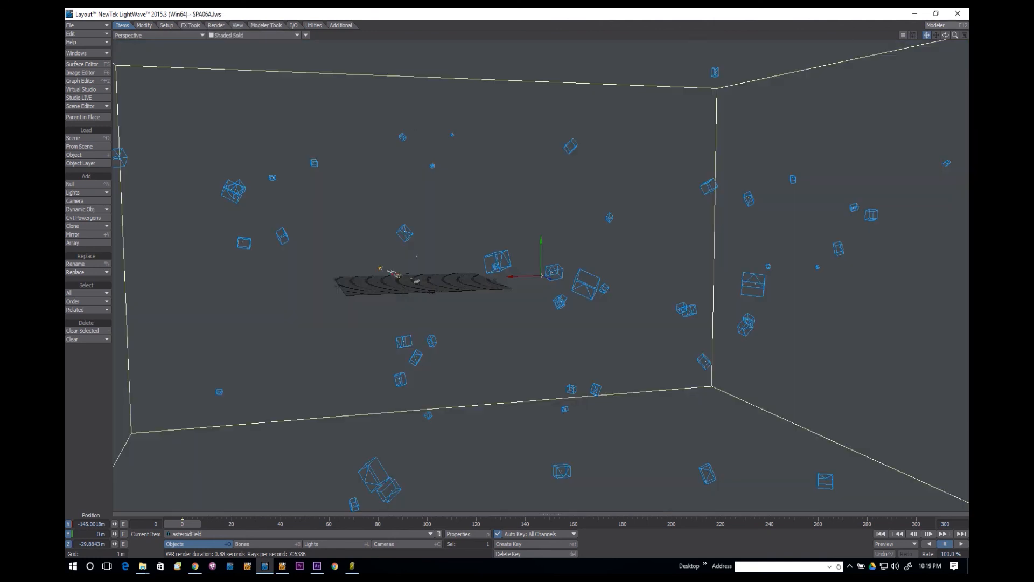
{"action": "left_click_drag", "start_coordinate": [955, 35], "coordinate": [630, 446]}
{"action": "mouse_move", "coordinate": [508, 311]}
{"action": "left_mouse_down"}
{"action": "mouse_move", "coordinate": [448, 350]}
{"action": "mouse_move", "coordinate": [451, 327]}
{"action": "mouse_move", "coordinate": [491, 304]}
{"action": "left_mouse_up"}
{"action": "left_click_drag", "start_coordinate": [946, 36], "coordinate": [960, 71]}
Switch the viewport from Perspective to the view through the camera named Camera.
{"action": "left_click", "coordinate": [231, 35]}
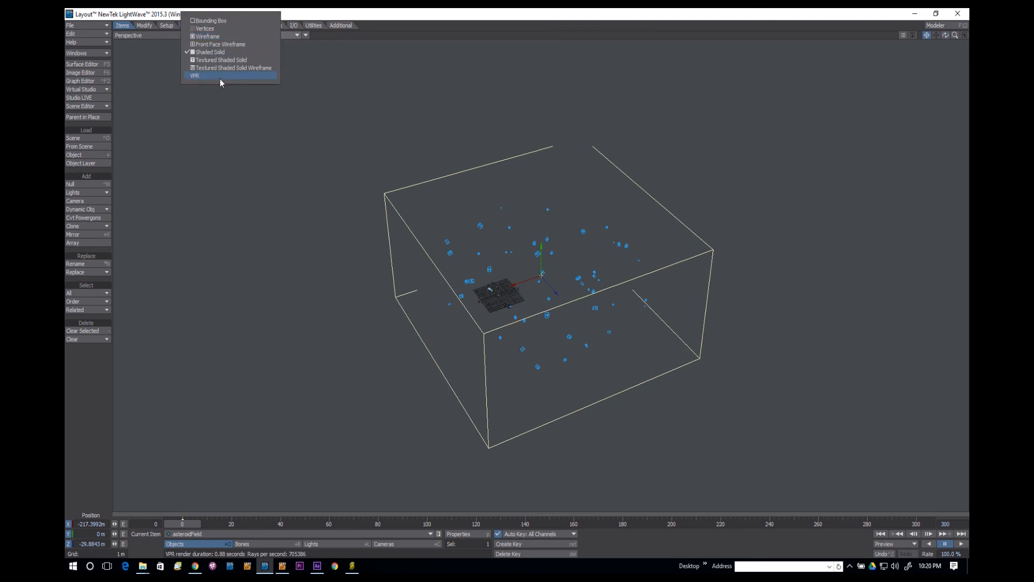
{"action": "left_click", "coordinate": [137, 35]}
{"action": "mouse_move", "coordinate": [138, 92]}
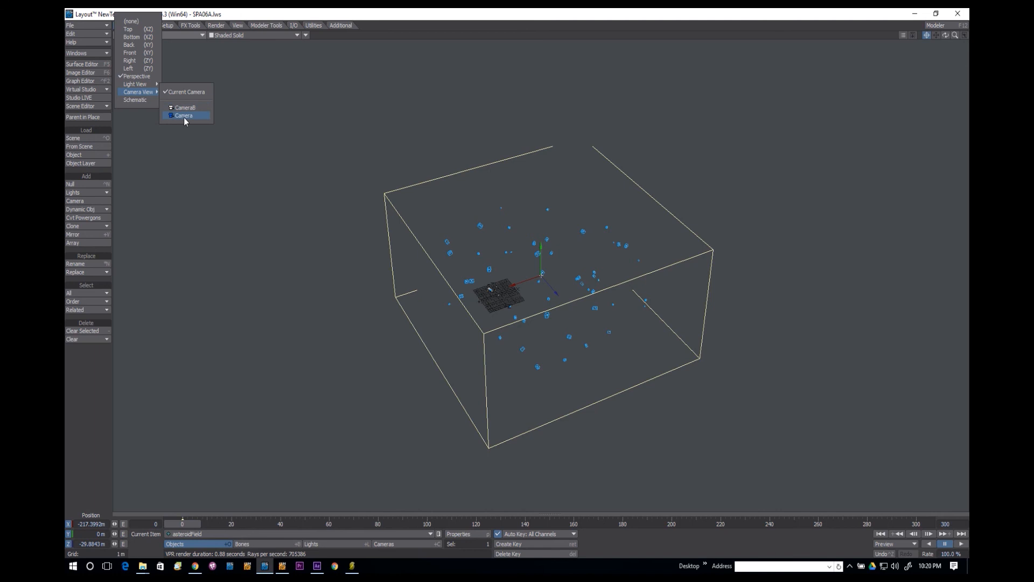
{"action": "left_click", "coordinate": [184, 117]}
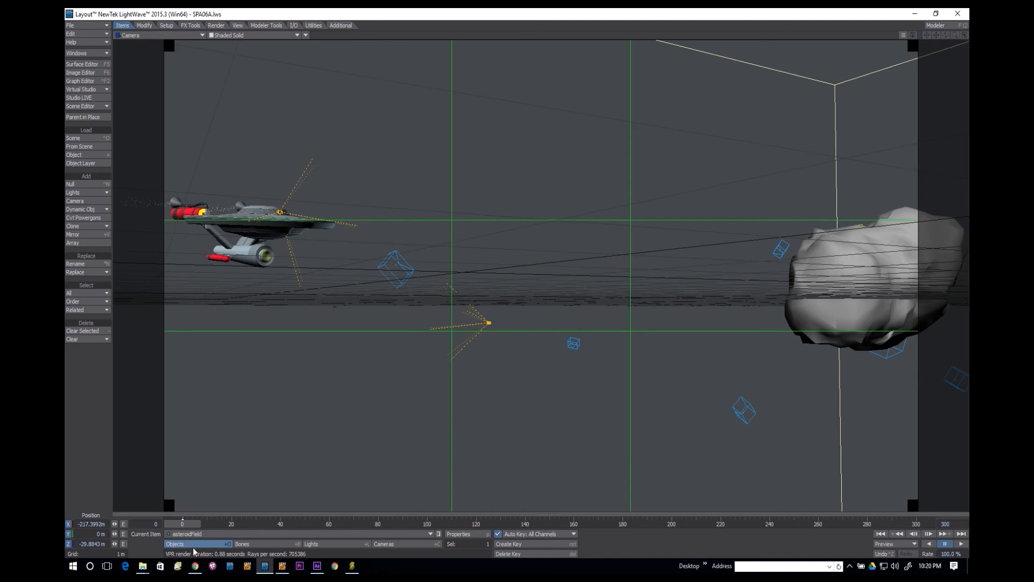
Set the asteroid:Layer1 object's viewport visibility to Hidden in the Scene Editor, then close that window.
{"action": "left_click_drag", "start_coordinate": [183, 524], "coordinate": [916, 524]}
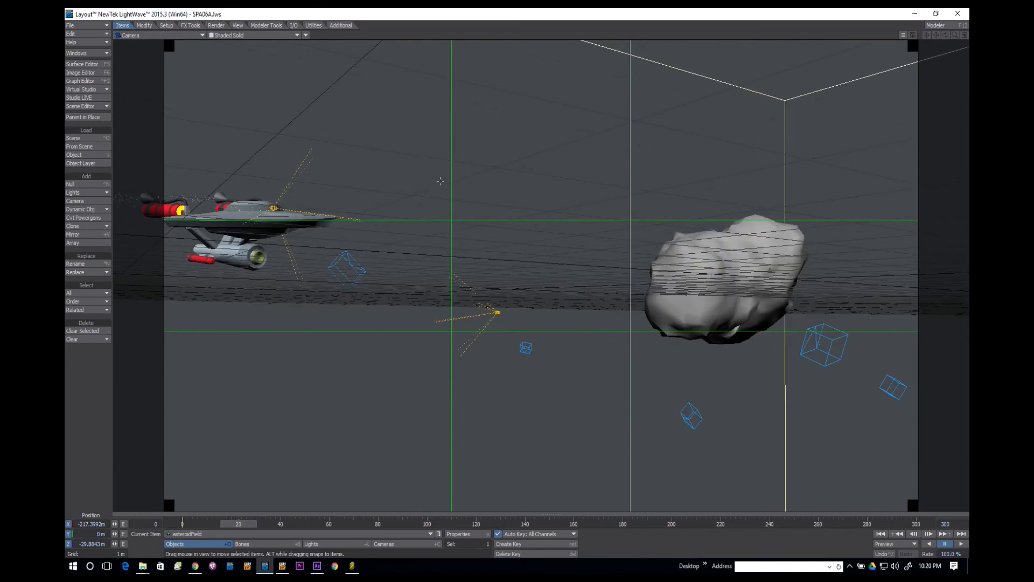
{"action": "left_click", "coordinate": [86, 108]}
{"action": "left_click", "coordinate": [85, 108]}
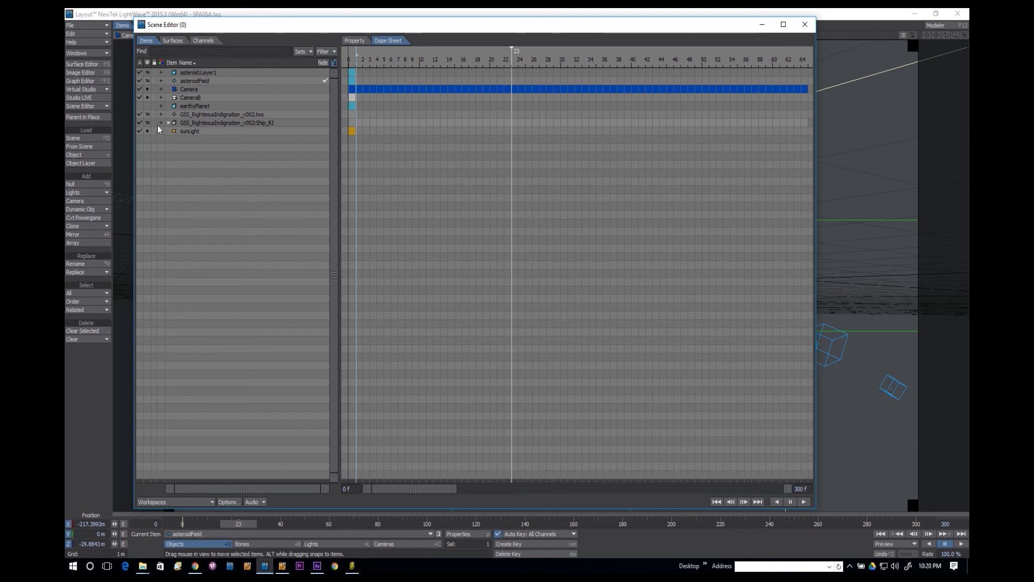
{"action": "left_click", "coordinate": [148, 73]}
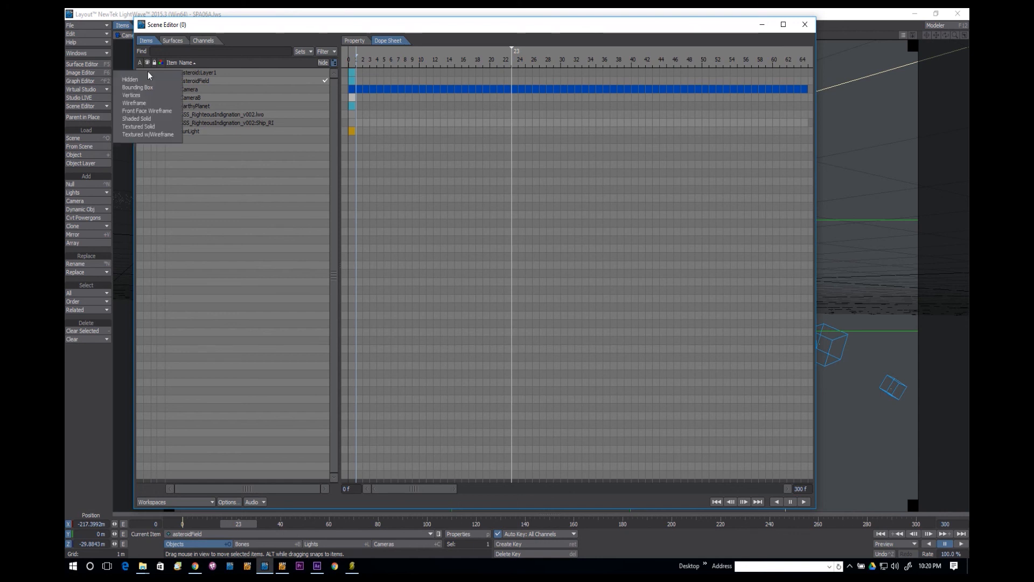
{"action": "left_click", "coordinate": [150, 80]}
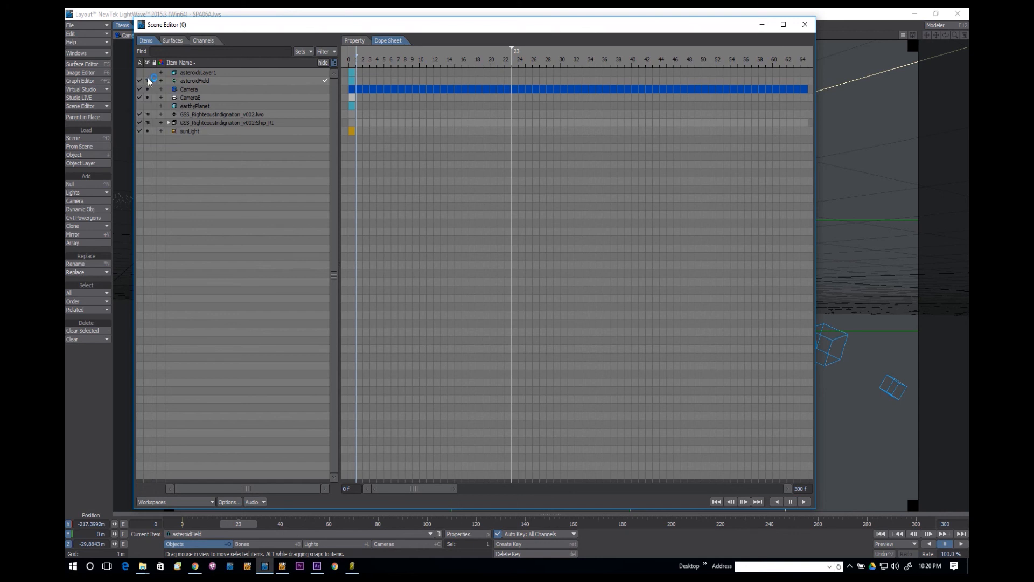
{"action": "left_click", "coordinate": [805, 25]}
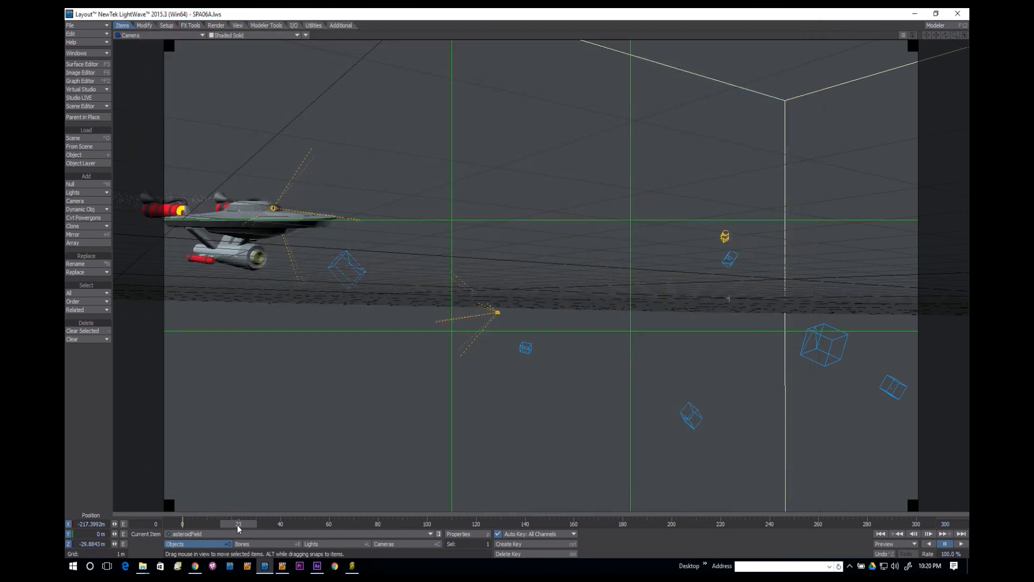
Return the timeline to frame 0 and display the Camera viewport as a VPR render.
{"action": "left_click_drag", "start_coordinate": [239, 529], "coordinate": [182, 529]}
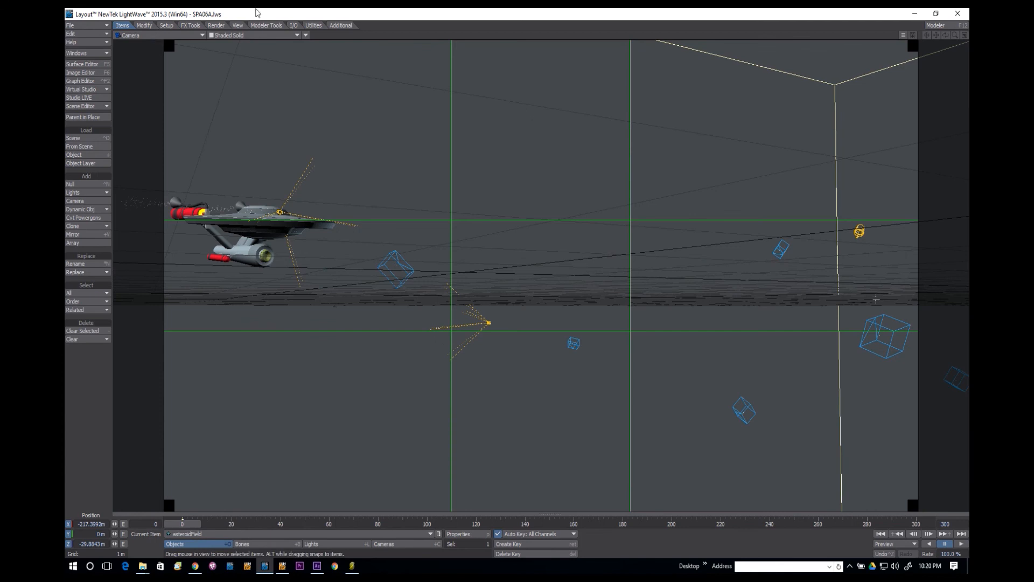
{"action": "left_click", "coordinate": [261, 37]}
{"action": "left_click", "coordinate": [228, 79]}
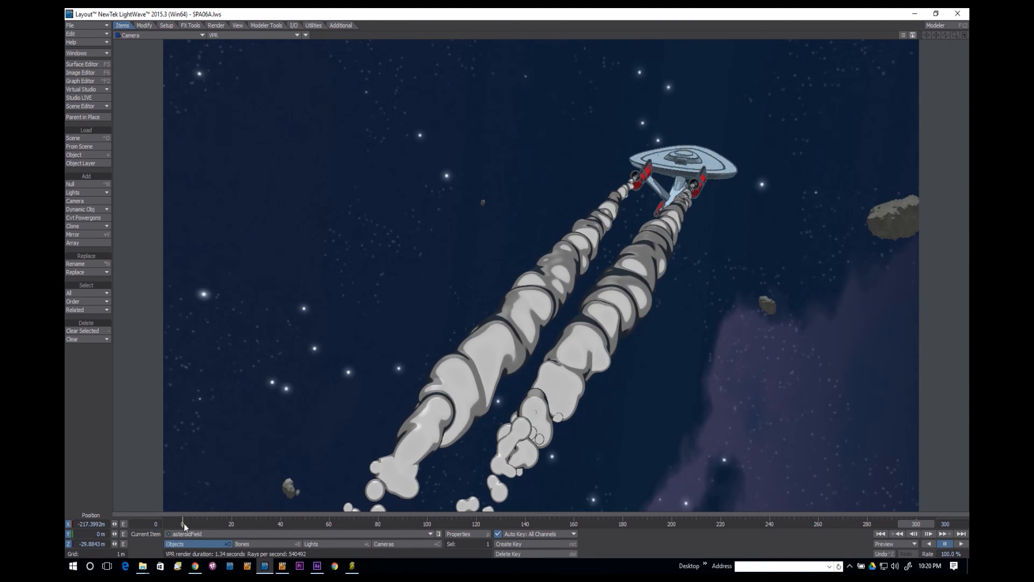
Open the FX emitter settings in the asteroidField null's Object Properties and set its Birth Rate to 200.
{"action": "left_click", "coordinate": [462, 537]}
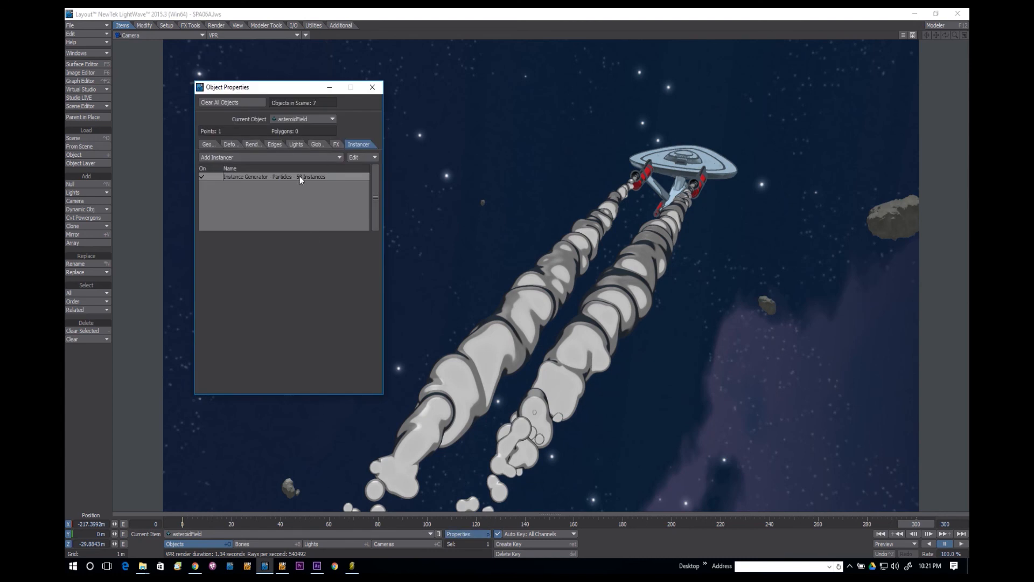
{"action": "left_click", "coordinate": [336, 144]}
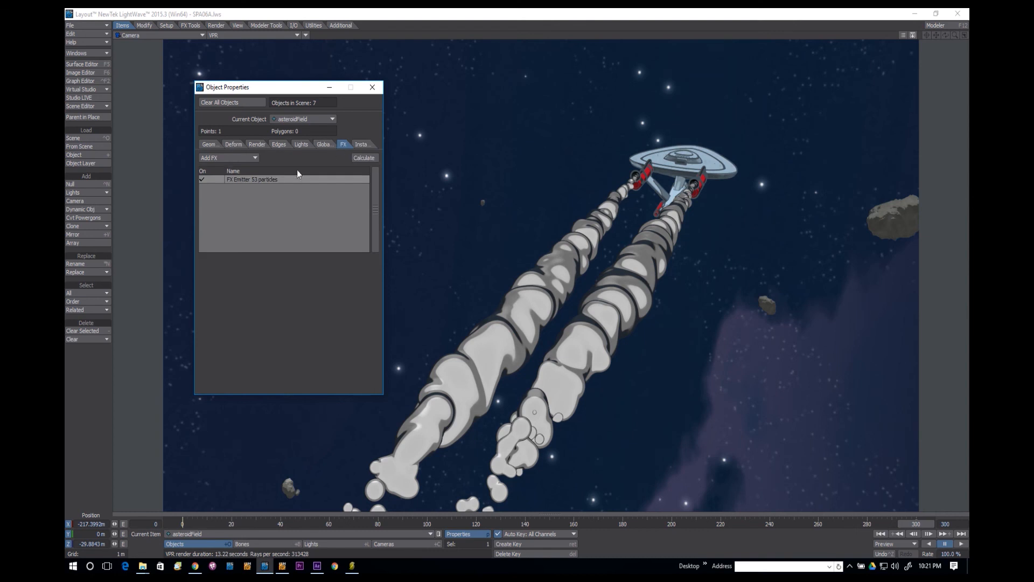
{"action": "double_click", "coordinate": [264, 179]}
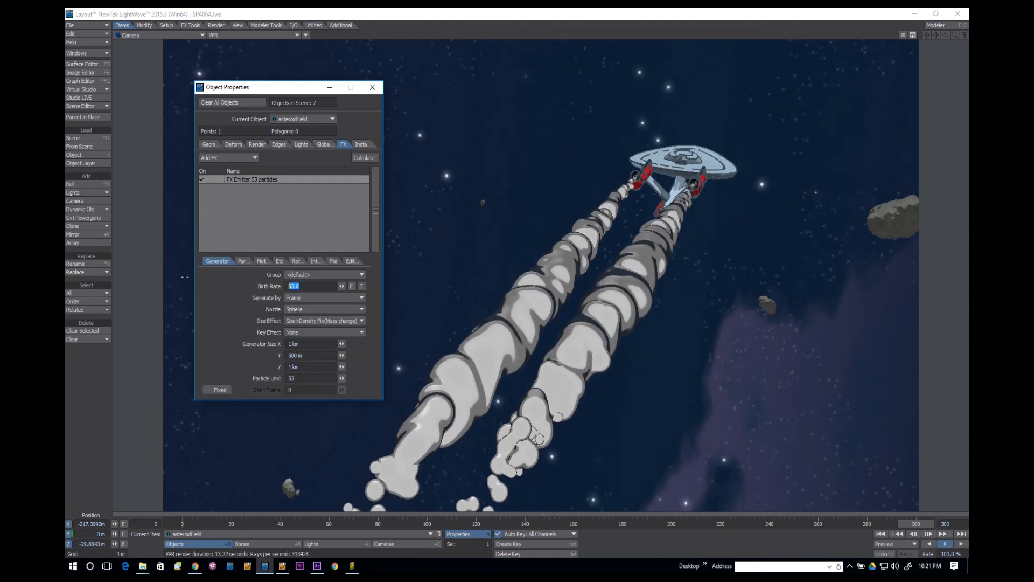
{"action": "type", "text": "200"}
{"action": "key", "text": "Tab"}
{"action": "key", "text": "Tab"}
{"action": "key", "text": "Tab"}
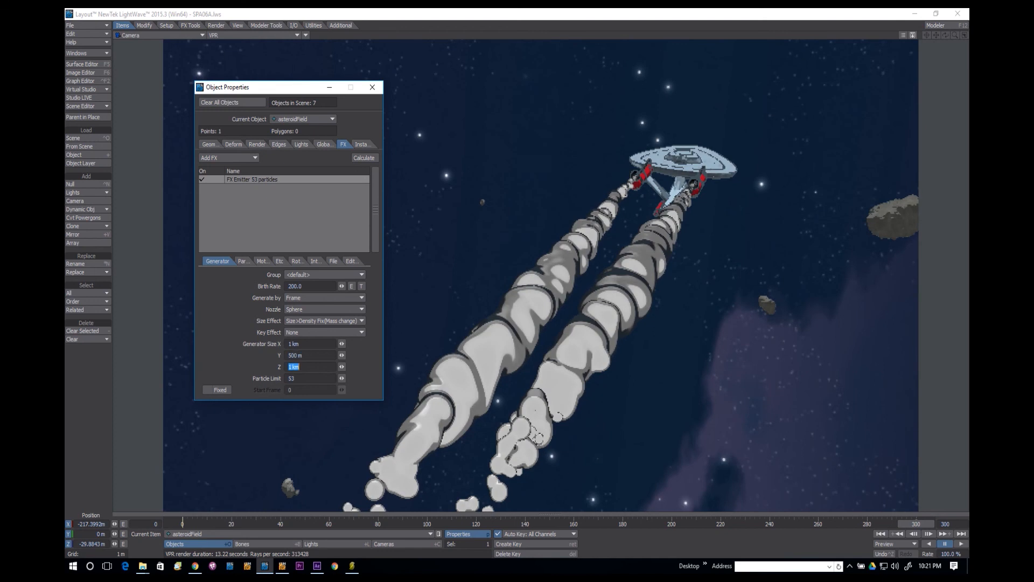
Try an X Generator Size of 2 km for the asteroidField emitter.
{"action": "left_click", "coordinate": [302, 343]}
{"action": "type", "text": "2"}
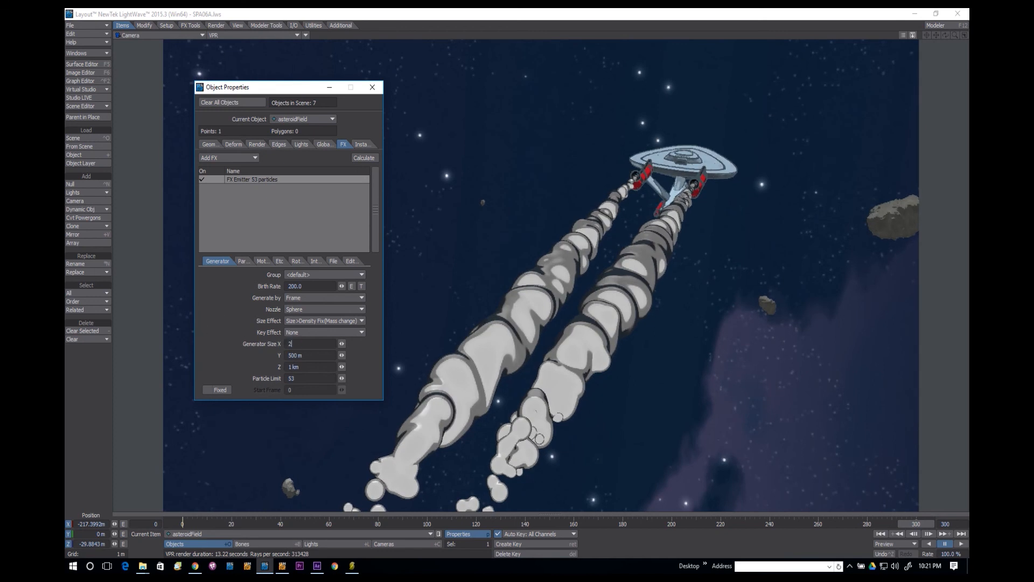
{"action": "type", "text": "000"}
{"action": "key", "text": "Tab"}
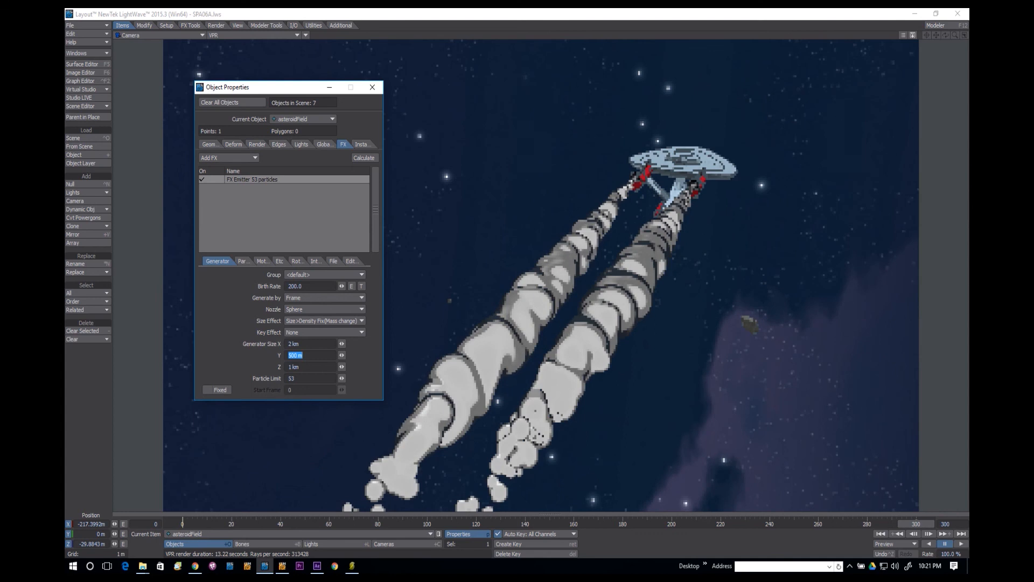
Set the asteroidField emitter's Generator Size to 500 m in X and 2 km in Z, and close Object Properties.
{"action": "left_click", "coordinate": [310, 342]}
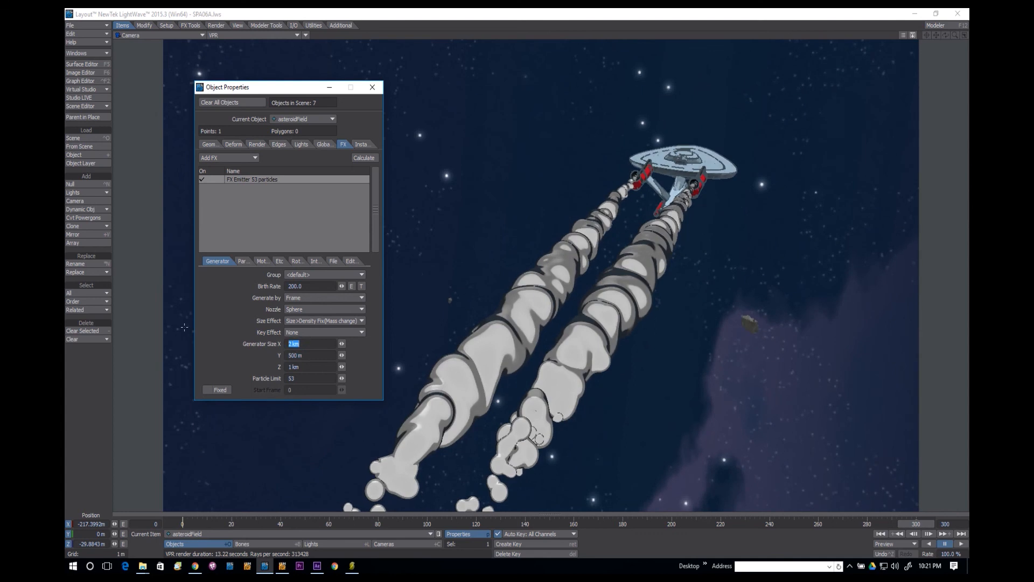
{"action": "type", "text": "500"}
{"action": "key", "text": "Tab"}
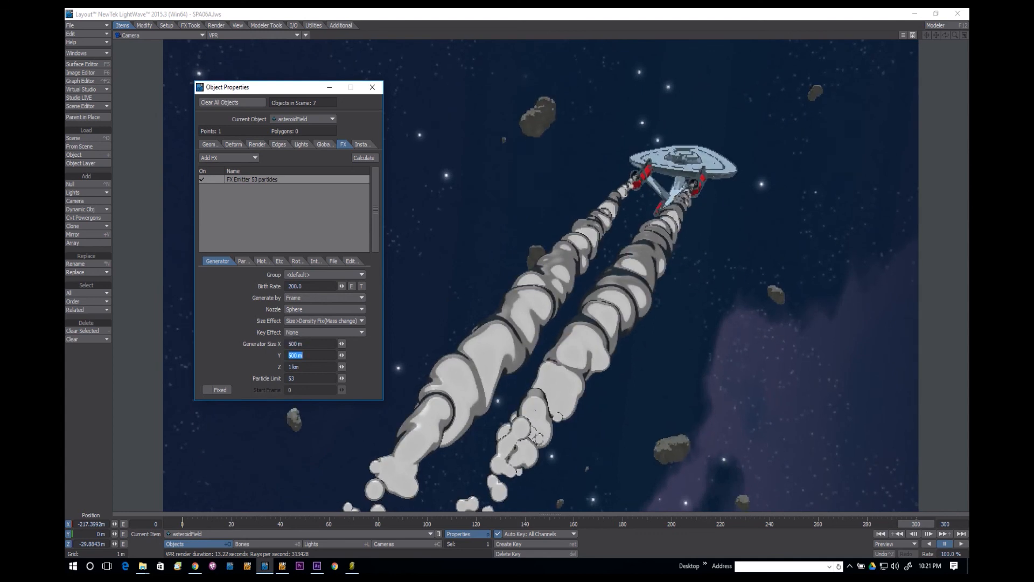
{"action": "key", "text": "Tab"}
{"action": "type", "text": "2"}
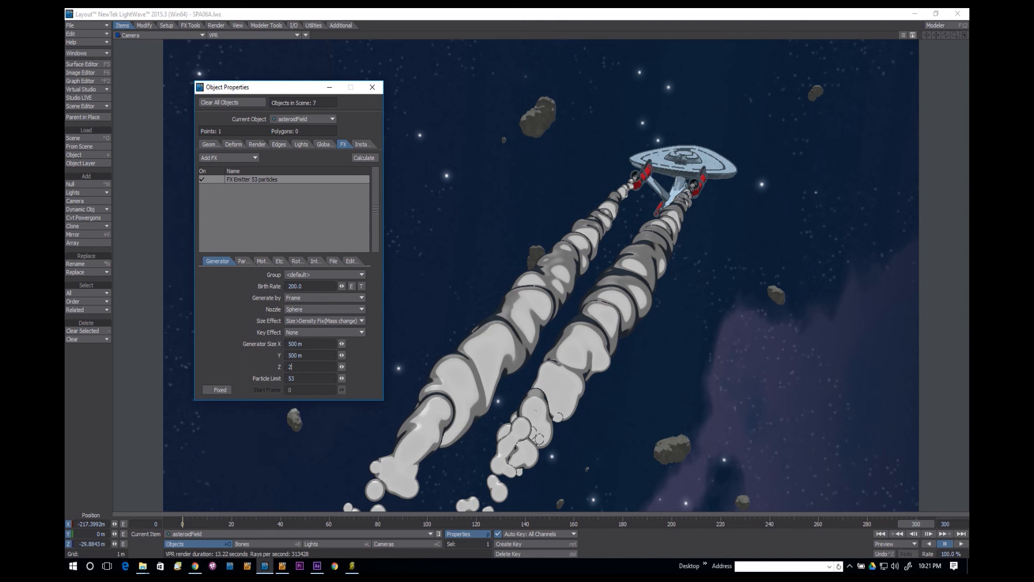
{"action": "key", "text": "Return"}
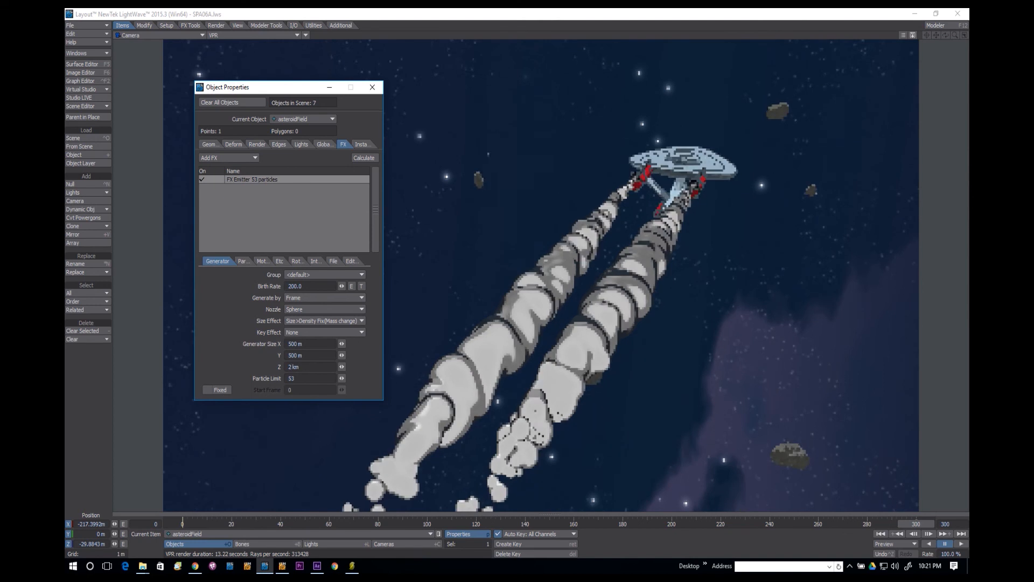
{"action": "left_click", "coordinate": [373, 87]}
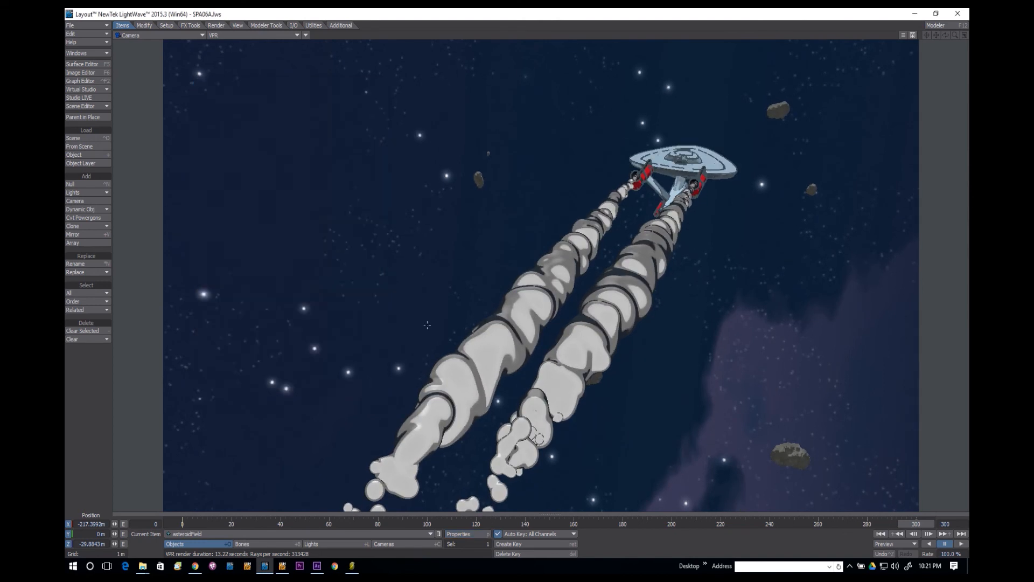